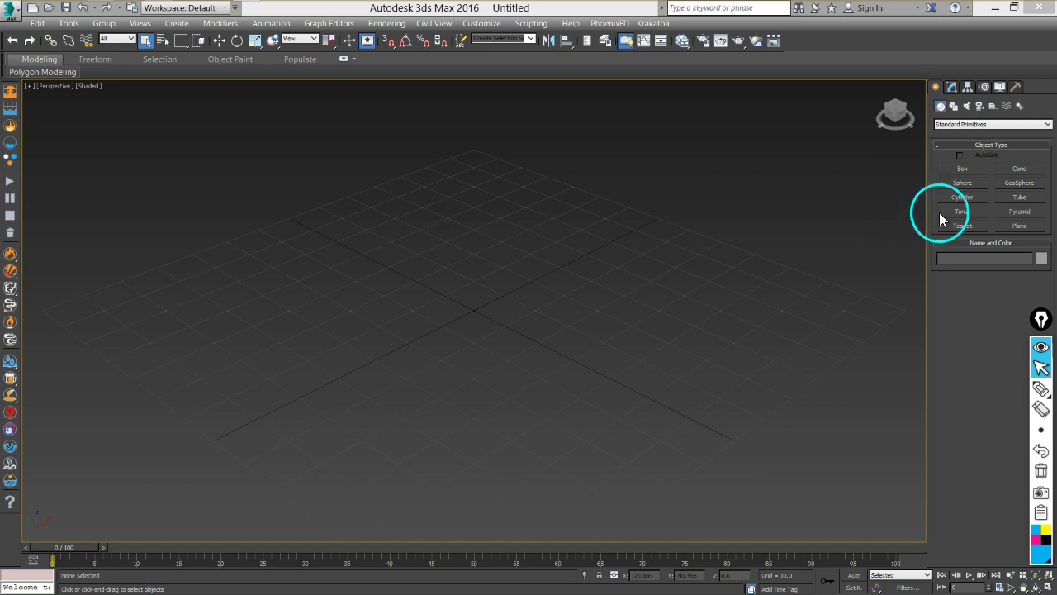
- Create a thin upright box as a wall across the grid, about 141 wide, 1 long and 55 high
{"action": "left_click", "coordinate": [960, 169]}
{"action": "left_click_drag", "start_coordinate": [657, 218], "coordinate": [207, 437]}
{"action": "left_click", "coordinate": [248, 233]}
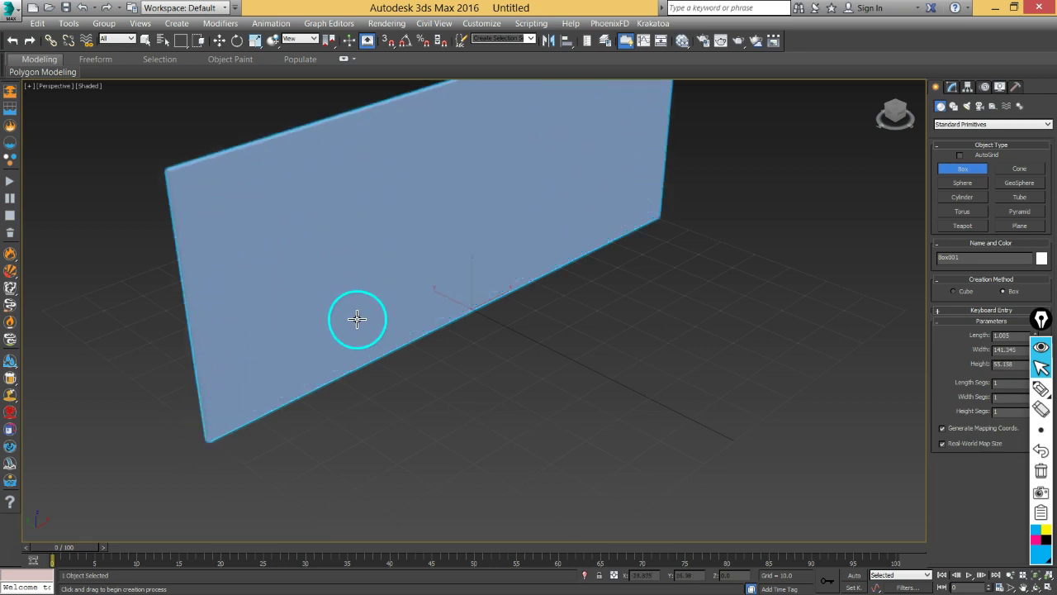
- Set the system unit scale to centimeters, keeping generic display units
{"action": "left_click", "coordinate": [505, 23]}
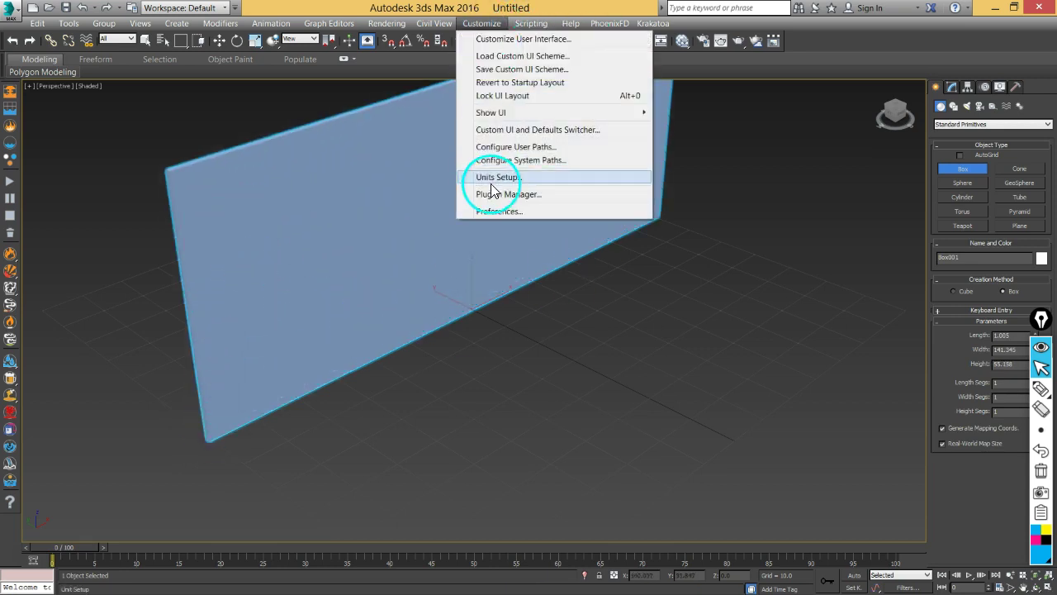
{"action": "left_click", "coordinate": [488, 176]}
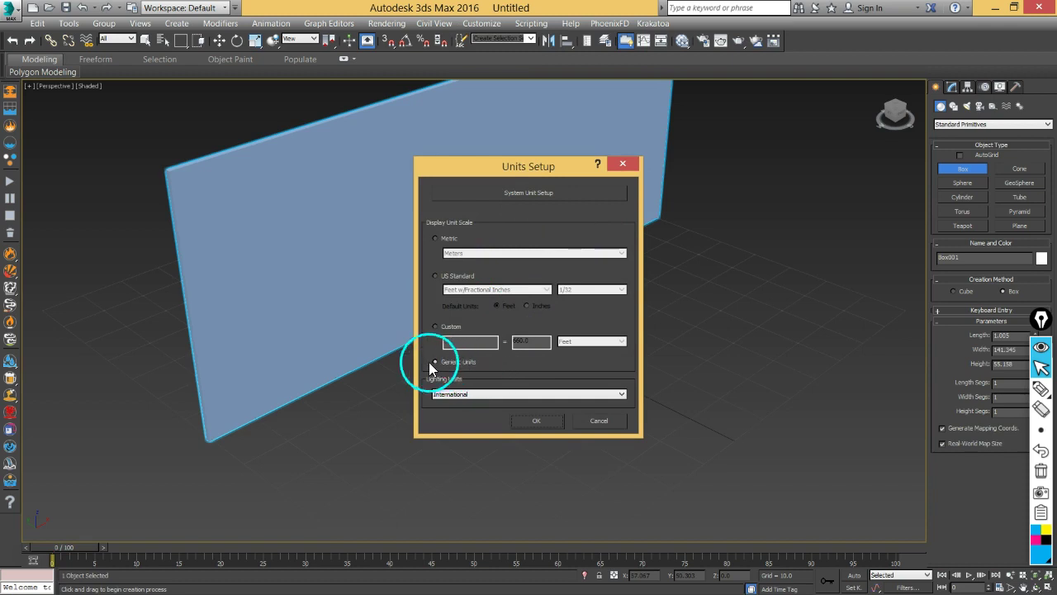
{"action": "left_click", "coordinate": [512, 193]}
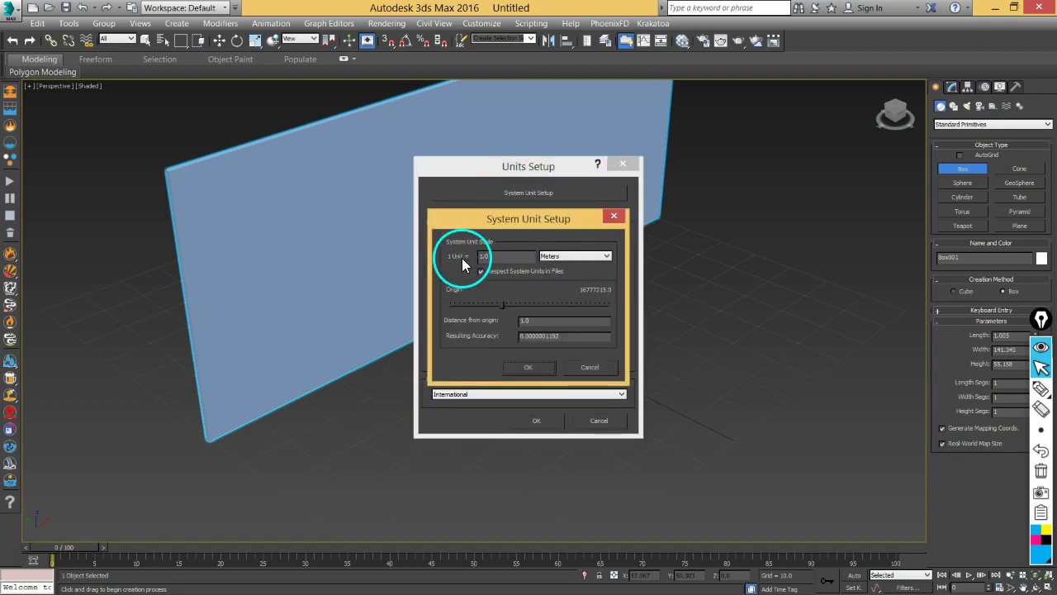
{"action": "left_click", "coordinate": [558, 256]}
{"action": "left_click", "coordinate": [556, 289]}
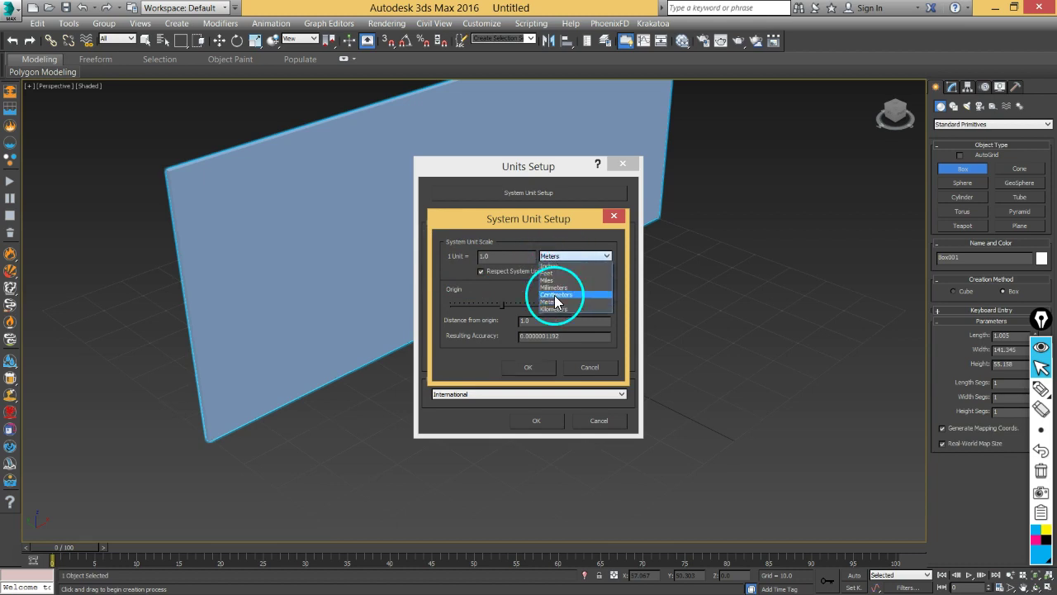
{"action": "left_click", "coordinate": [536, 366]}
{"action": "left_click", "coordinate": [536, 420]}
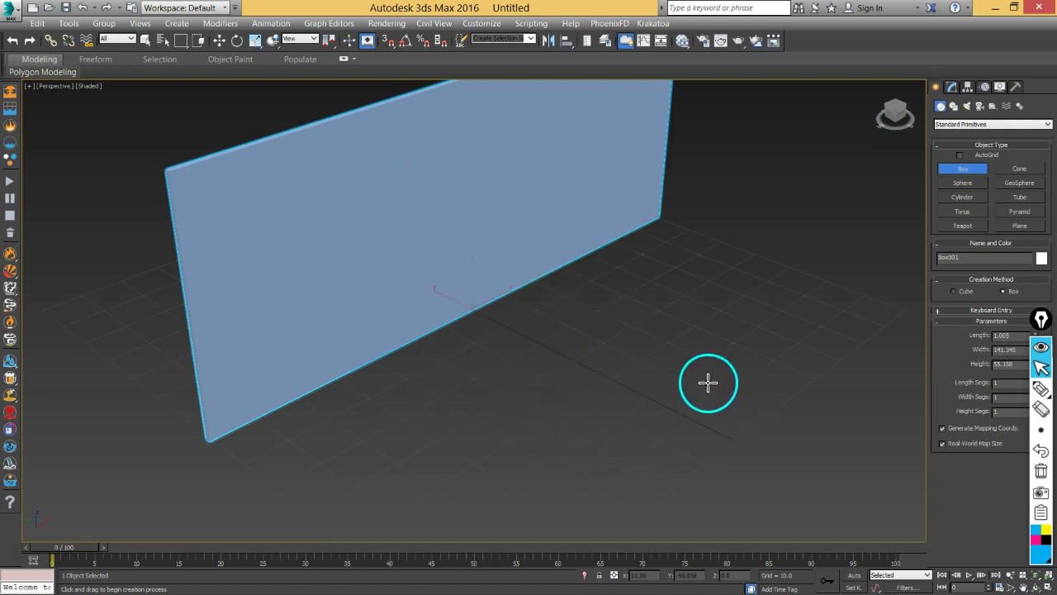
- Collapse the screen annotation toolbar that covers the parameters and leave box creation mode
{"action": "mouse_move", "coordinate": [569, 408]}
{"action": "middle_mouse_down"}
{"action": "mouse_move", "coordinate": [564, 465]}
{"action": "mouse_move", "coordinate": [567, 415]}
{"action": "mouse_move", "coordinate": [584, 411]}
{"action": "mouse_move", "coordinate": [595, 377]}
{"action": "mouse_move", "coordinate": [580, 394]}
{"action": "middle_mouse_up"}
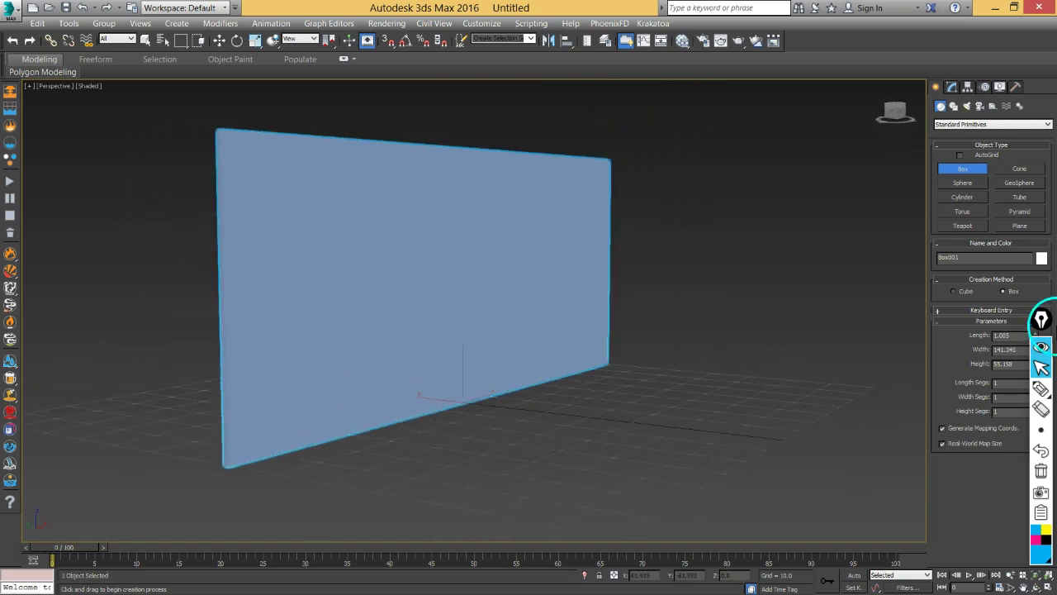
{"action": "left_click", "coordinate": [1040, 316]}
{"action": "left_click", "coordinate": [1046, 587]}
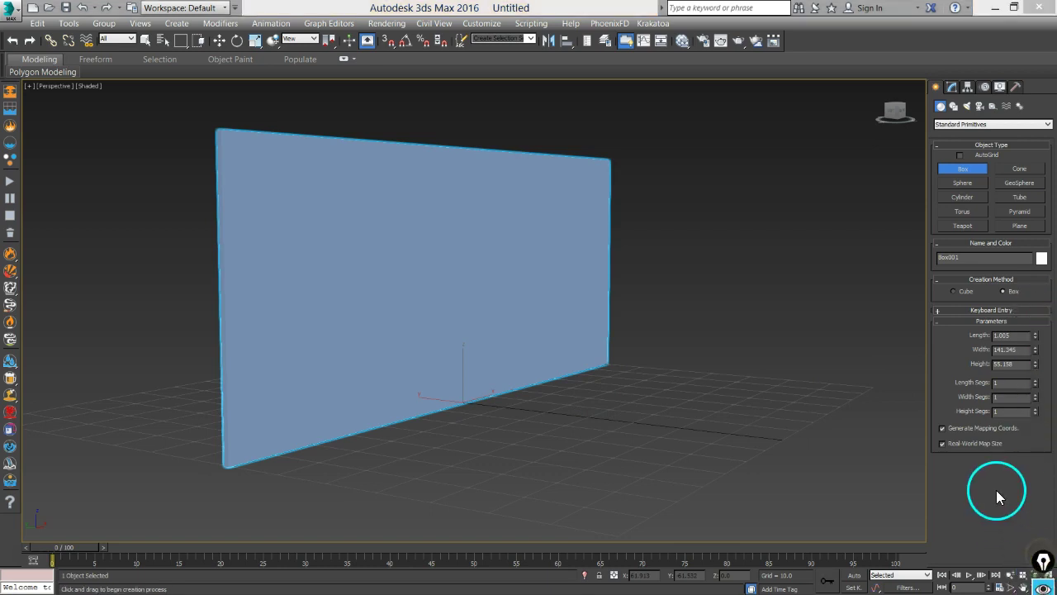
{"action": "right_click", "coordinate": [821, 464]}
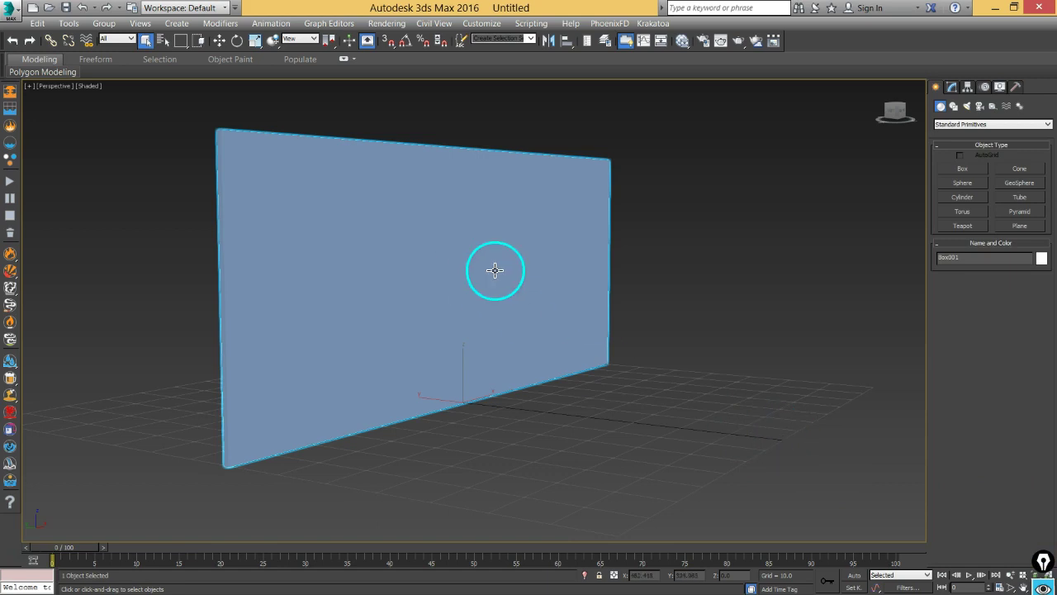
- Add a custom dark grey colour, assign it to the wall as object colour, and deselect the wall
{"action": "left_click", "coordinate": [952, 88]}
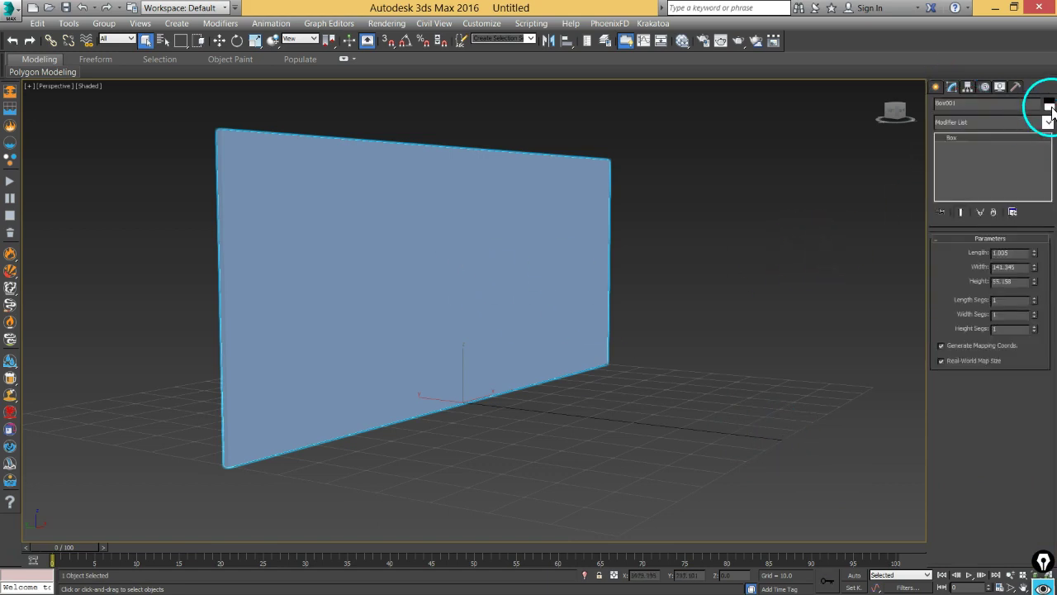
{"action": "left_click", "coordinate": [1049, 105]}
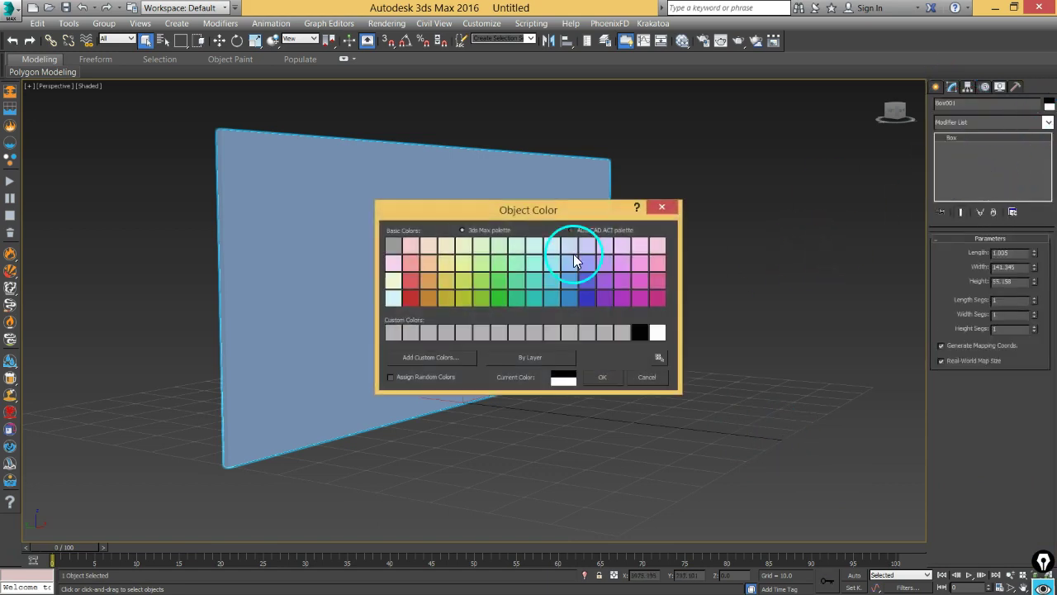
{"action": "left_click", "coordinate": [459, 357]}
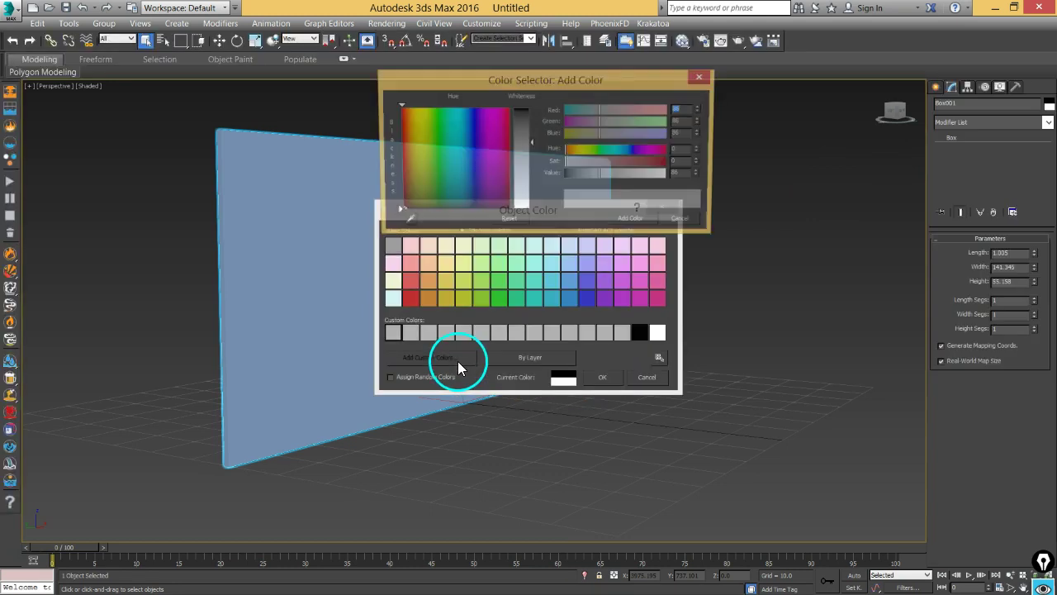
{"action": "mouse_move", "coordinate": [567, 175]}
{"action": "left_mouse_down"}
{"action": "mouse_move", "coordinate": [580, 174]}
{"action": "mouse_move", "coordinate": [571, 174]}
{"action": "left_mouse_up"}
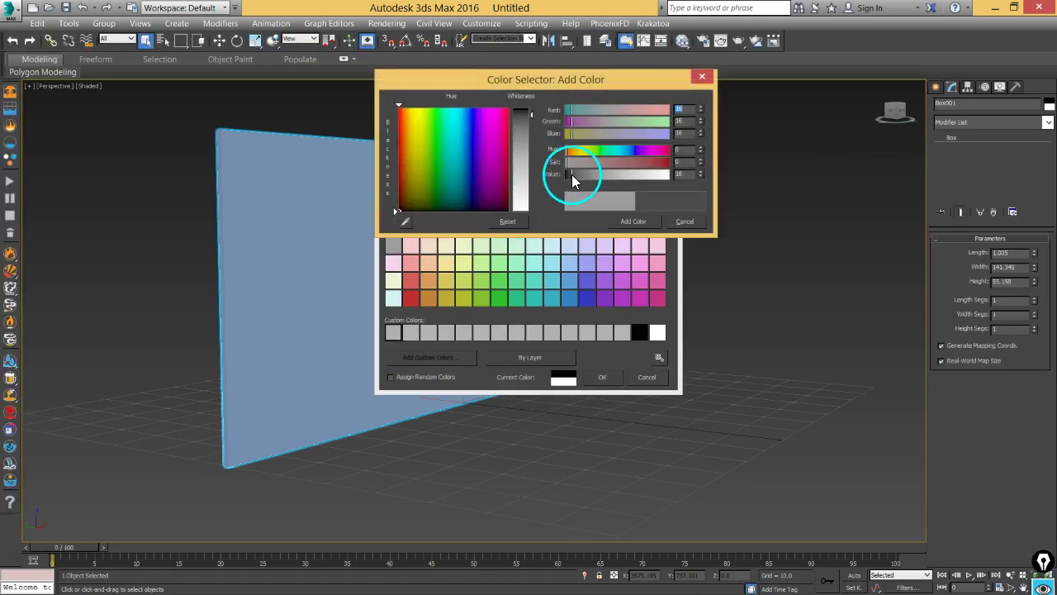
{"action": "left_click", "coordinate": [626, 221]}
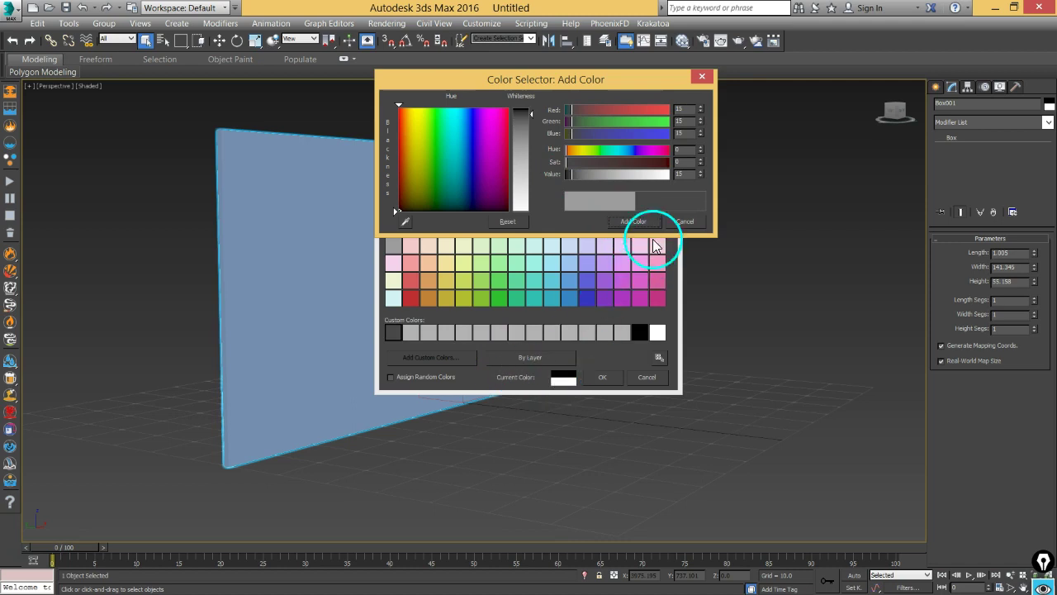
{"action": "left_click", "coordinate": [684, 221]}
{"action": "left_click", "coordinate": [606, 376]}
{"action": "left_click", "coordinate": [623, 395]}
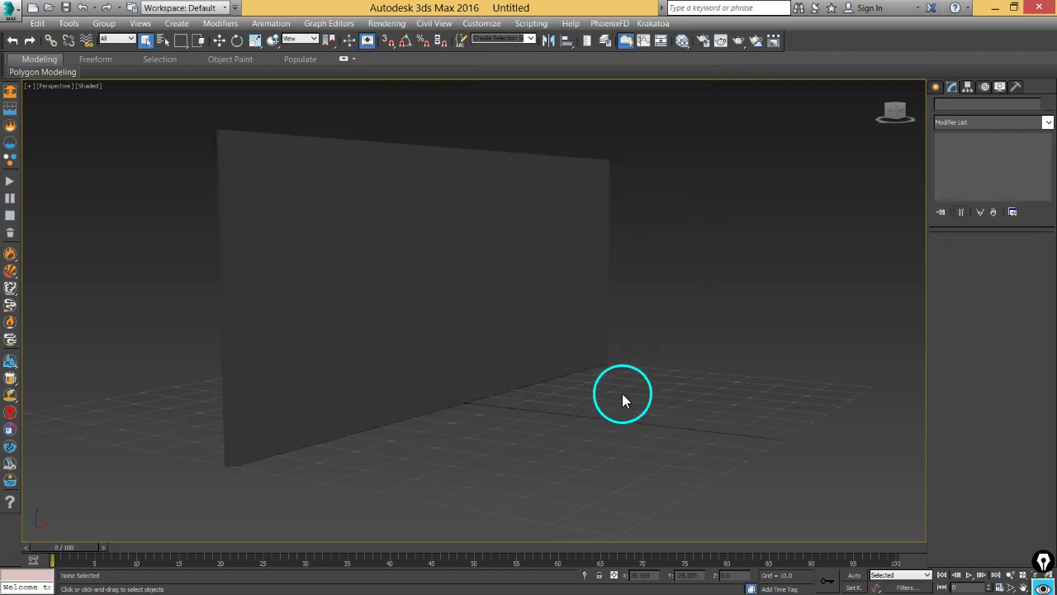
- Create a sphere with a radius of about 12 on the wall's face using AutoGrid, and move it out in front of the wall
{"action": "left_click", "coordinate": [439, 339]}
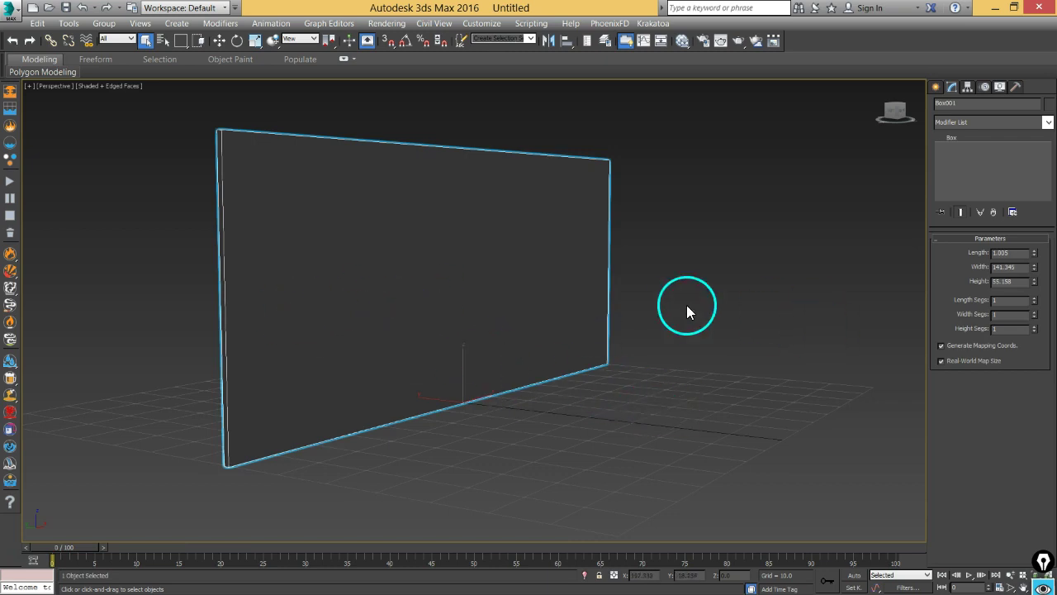
{"action": "left_click", "coordinate": [937, 87]}
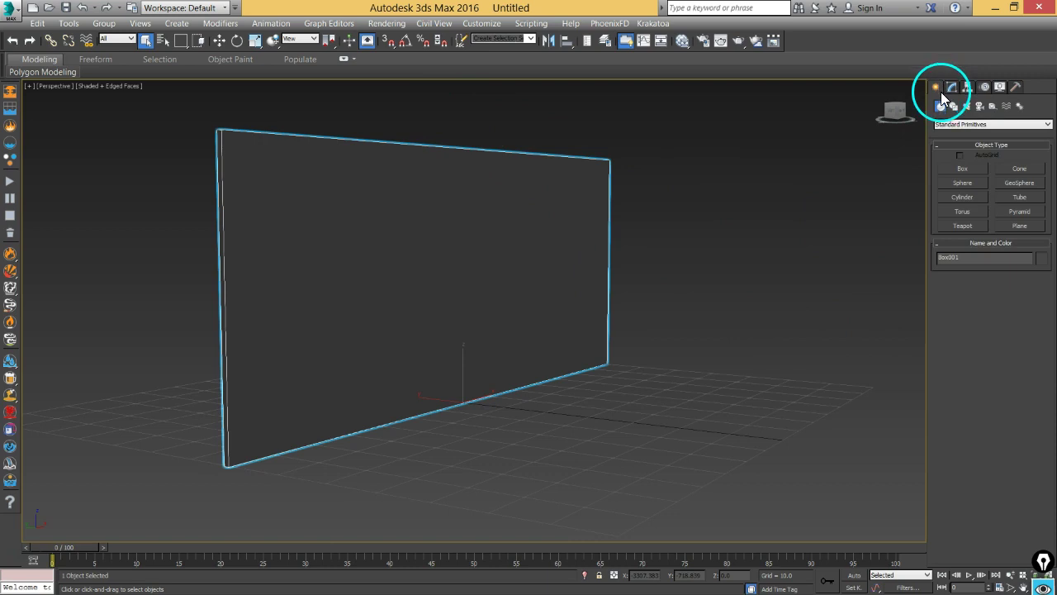
{"action": "left_click", "coordinate": [963, 183]}
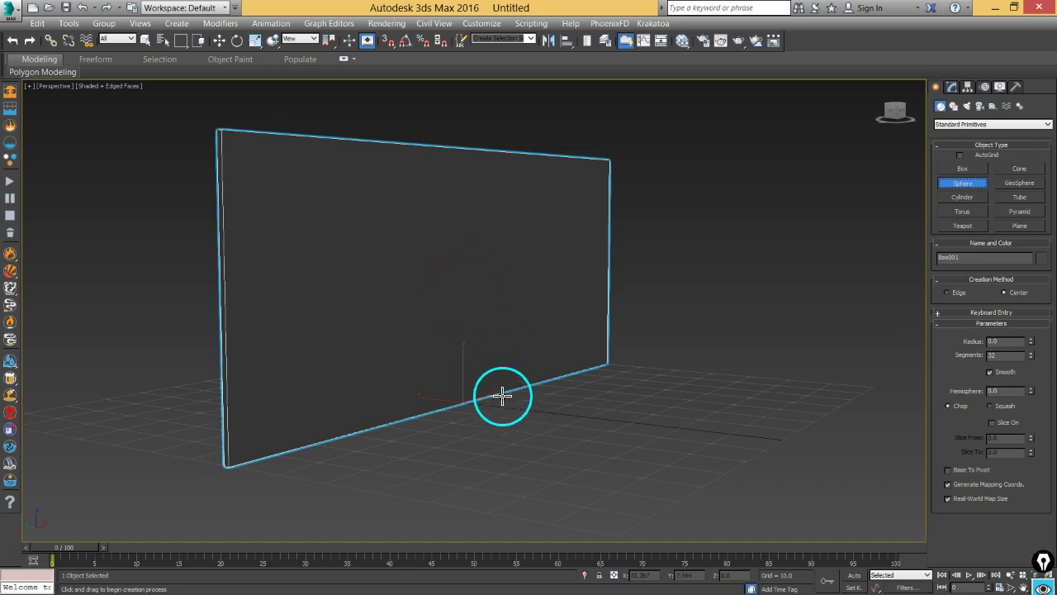
{"action": "left_click", "coordinate": [961, 155]}
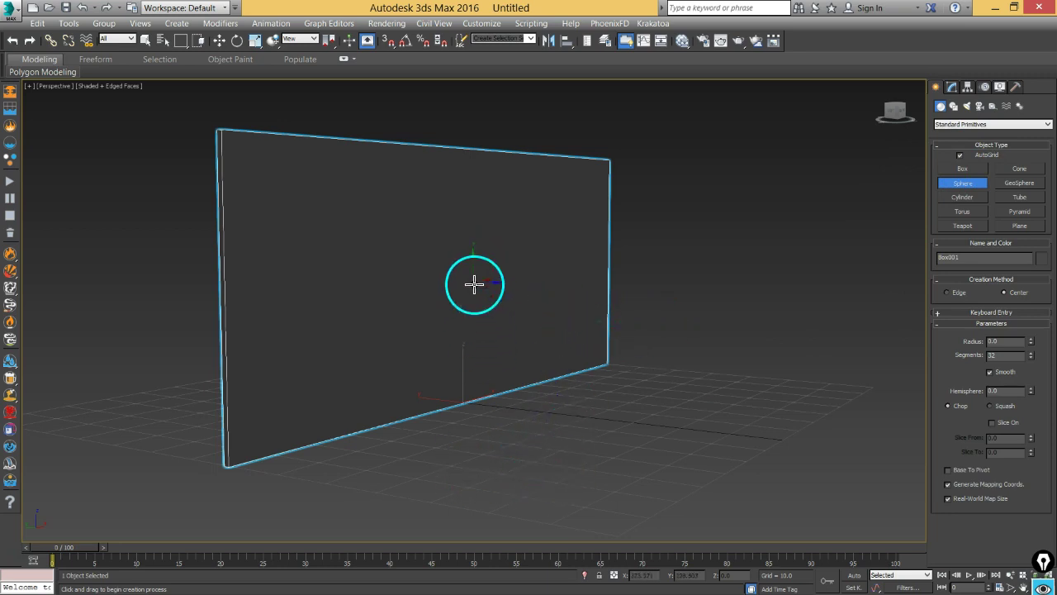
{"action": "left_click_drag", "start_coordinate": [465, 273], "coordinate": [500, 277]}
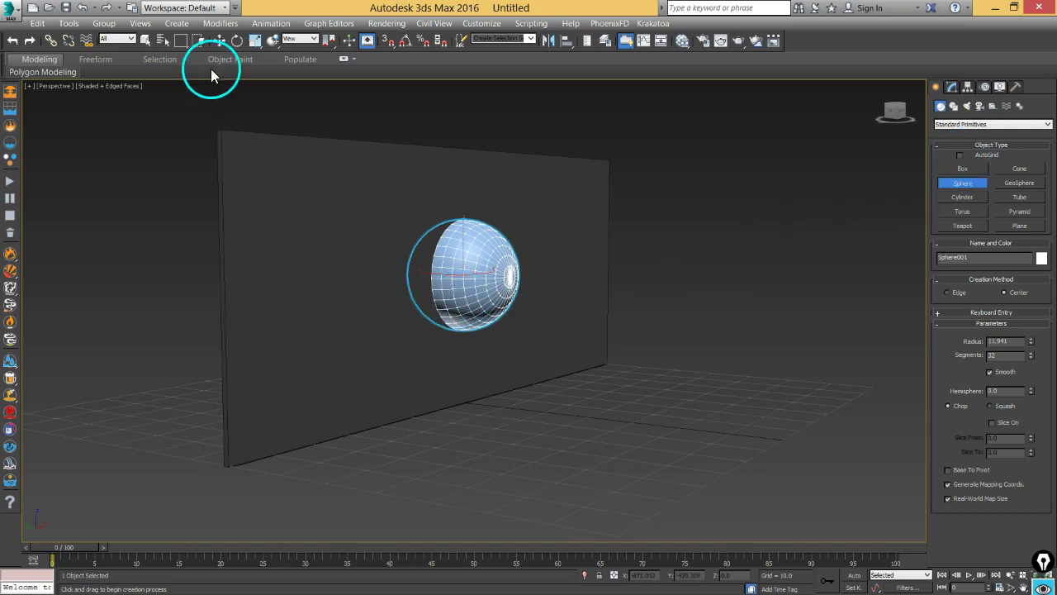
{"action": "left_click", "coordinate": [220, 41]}
{"action": "left_click_drag", "start_coordinate": [418, 273], "coordinate": [798, 356]}
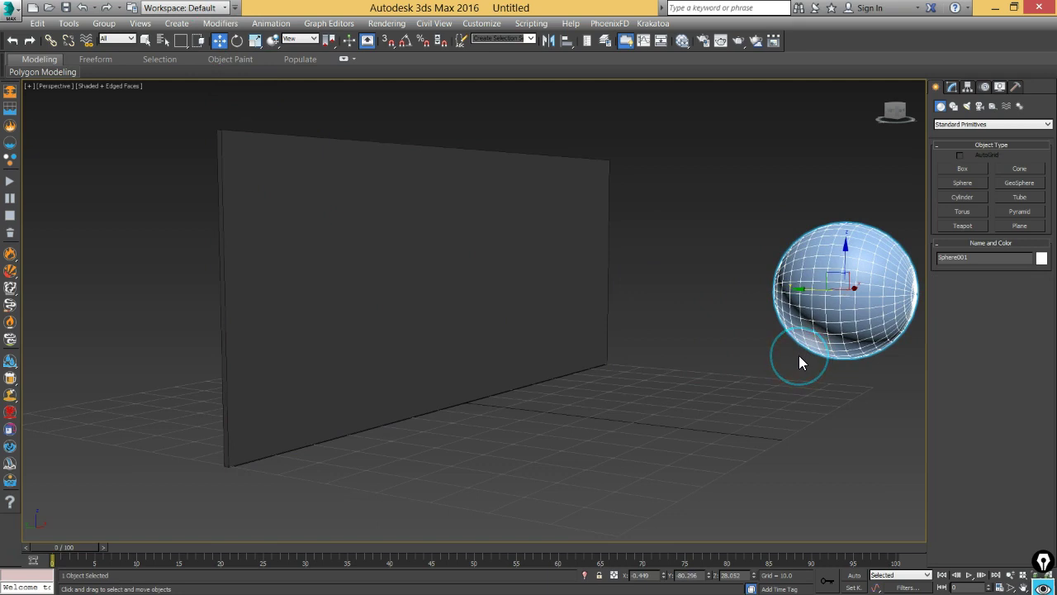
- Configure the animation time with the Film frame rate and an end time of 600 frames
{"action": "right_click", "coordinate": [974, 573]}
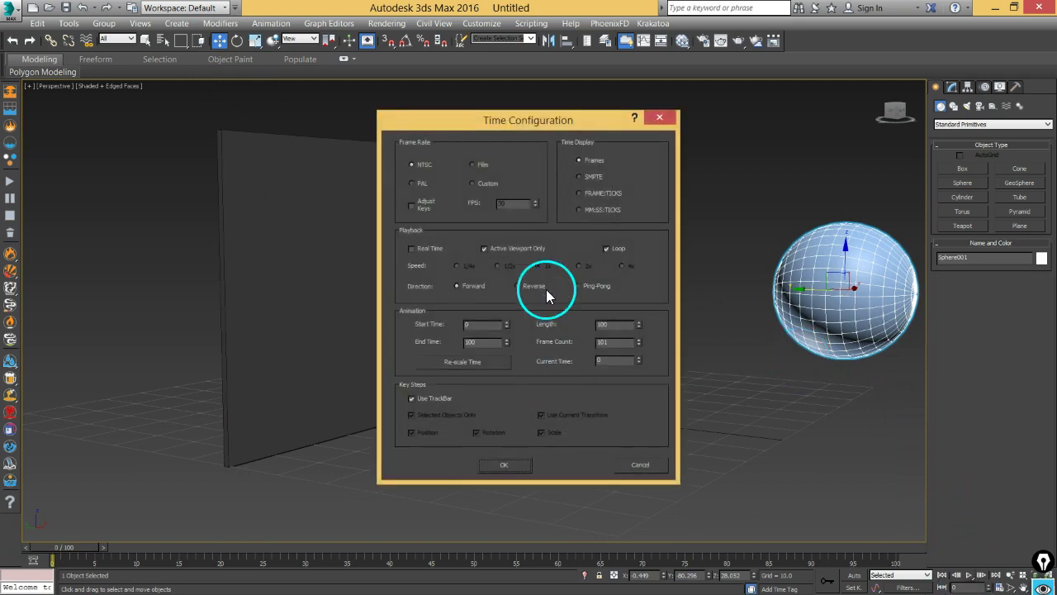
{"action": "double_click", "coordinate": [494, 341]}
{"action": "type", "text": "600"}
{"action": "key", "text": "Return"}
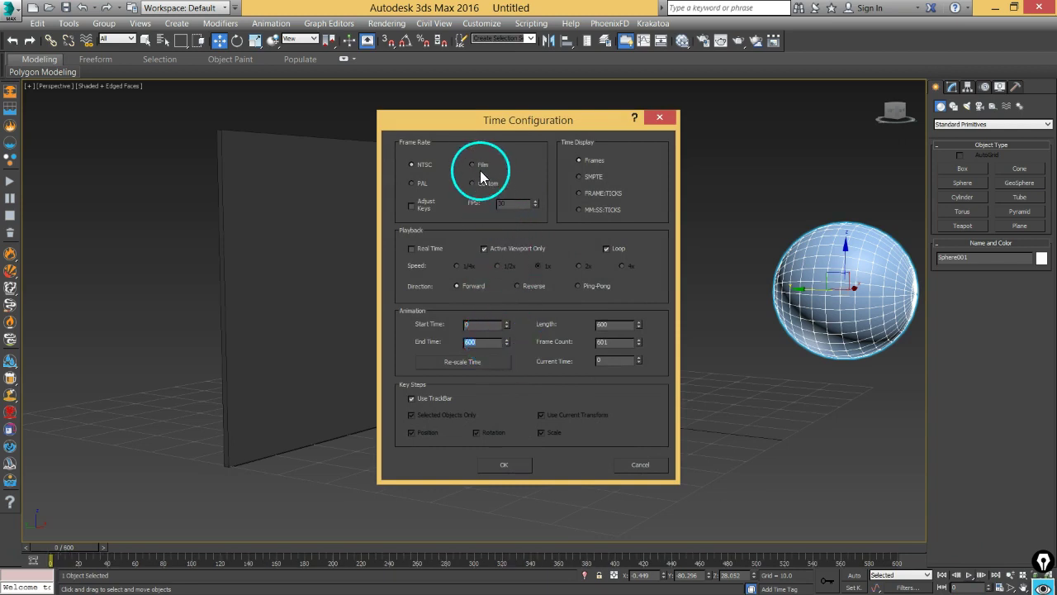
{"action": "double_click", "coordinate": [484, 342]}
{"action": "type", "text": "600"}
{"action": "key", "text": "Return"}
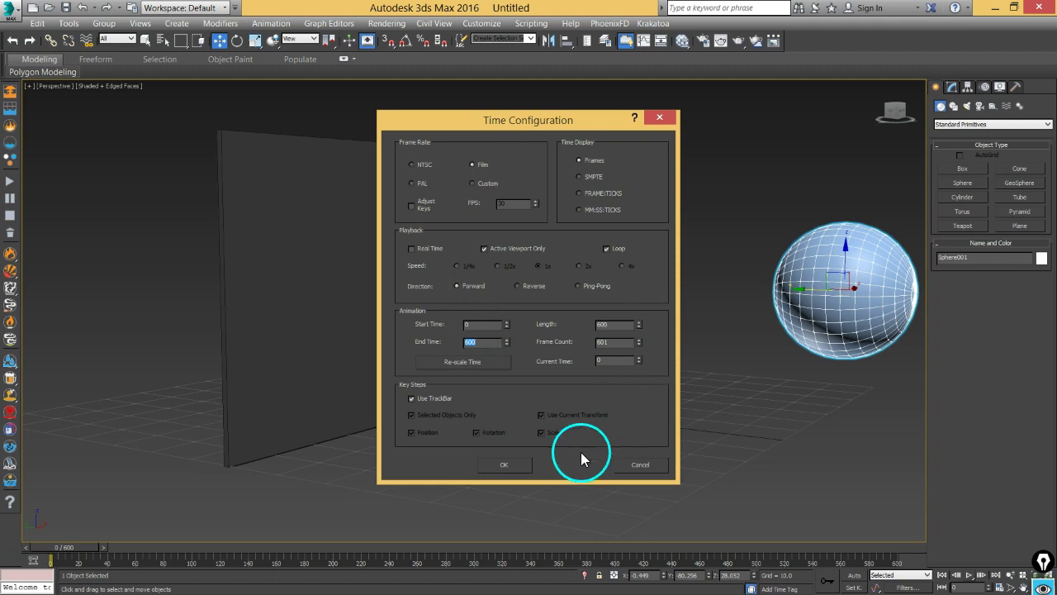
{"action": "left_click", "coordinate": [518, 471]}
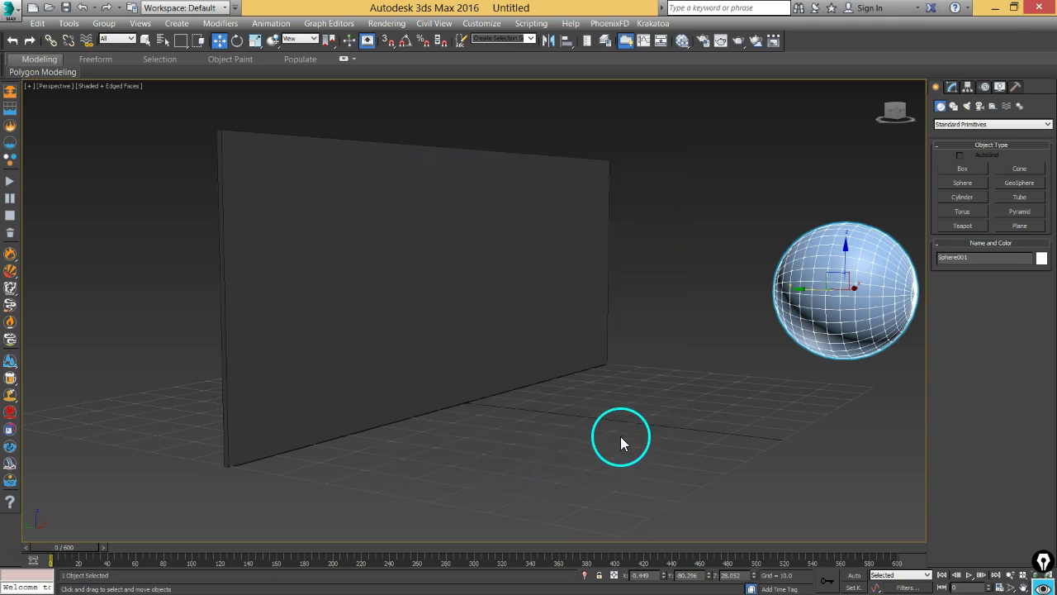
- Resize the wall box to length 2, width 145 and height 60
{"action": "middle_click_drag", "start_coordinate": [500, 382], "coordinate": [657, 333], "text": "alt"}
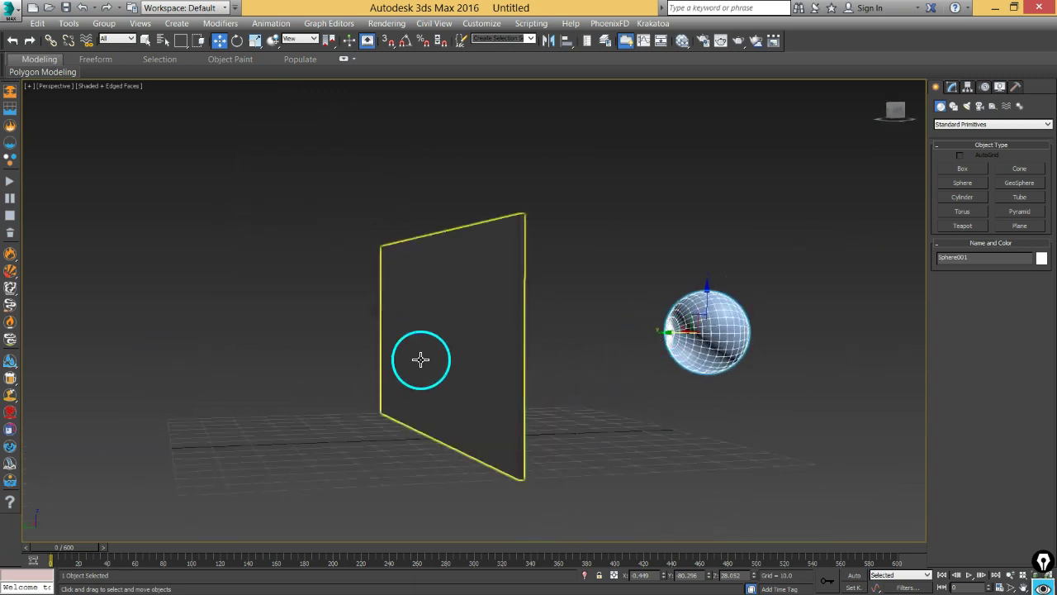
{"action": "left_click", "coordinate": [450, 380]}
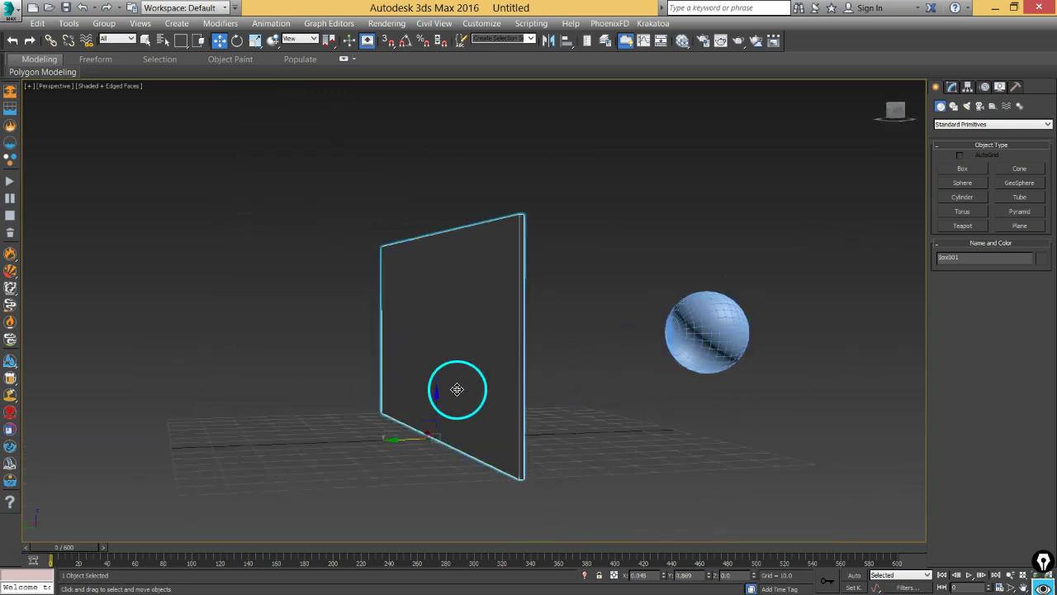
{"action": "left_click", "coordinate": [952, 86]}
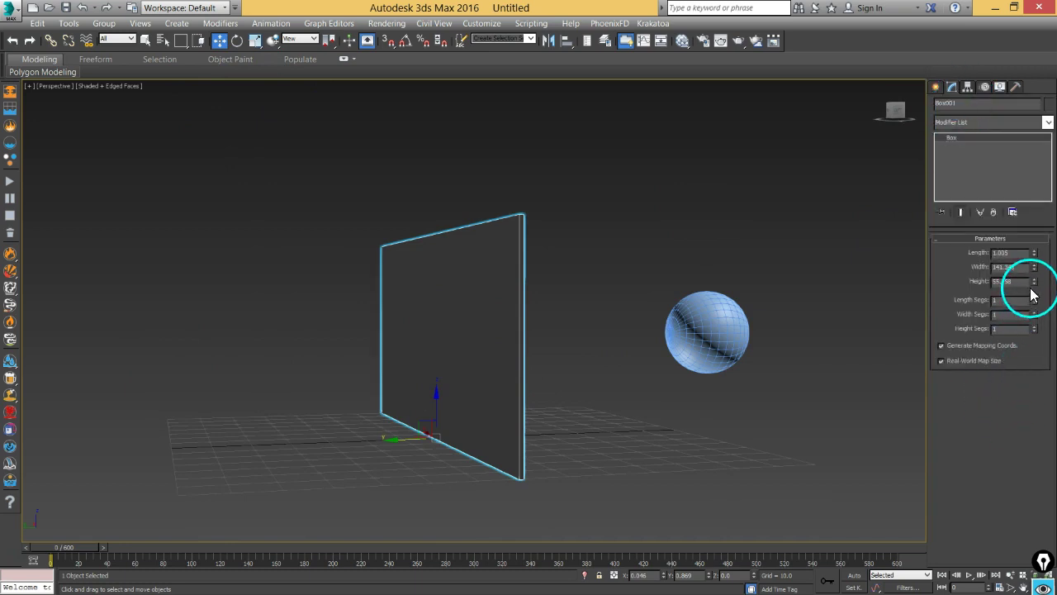
{"action": "left_click_drag", "start_coordinate": [1034, 253], "coordinate": [1037, 200]}
{"action": "double_click", "coordinate": [1019, 251]}
{"action": "type", "text": "1.968"}
{"action": "key", "text": "Return"}
{"action": "left_click", "coordinate": [1019, 264]}
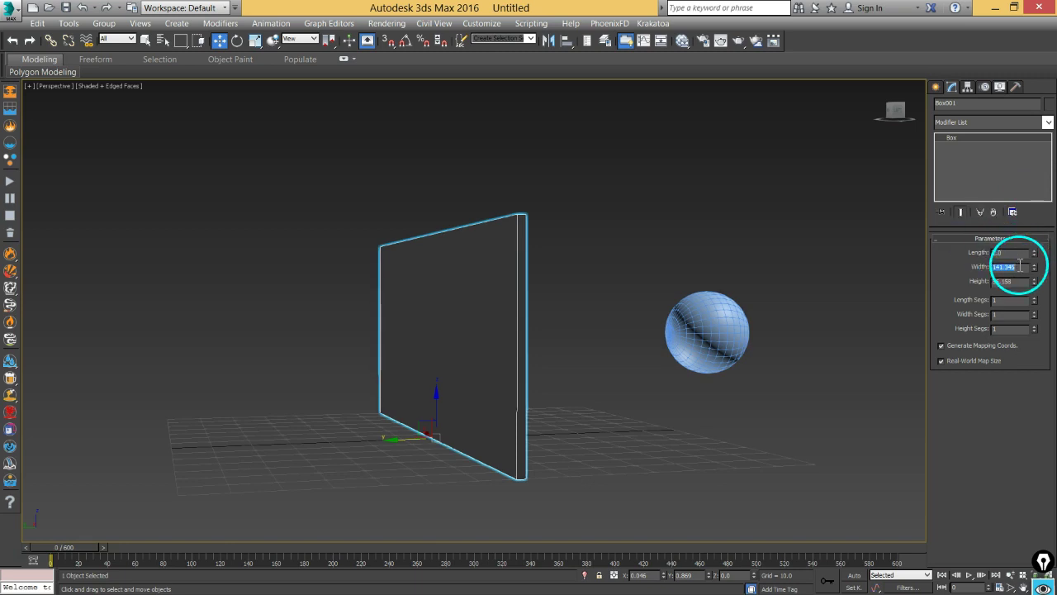
{"action": "key", "text": "Return"}
{"action": "double_click", "coordinate": [1001, 281]}
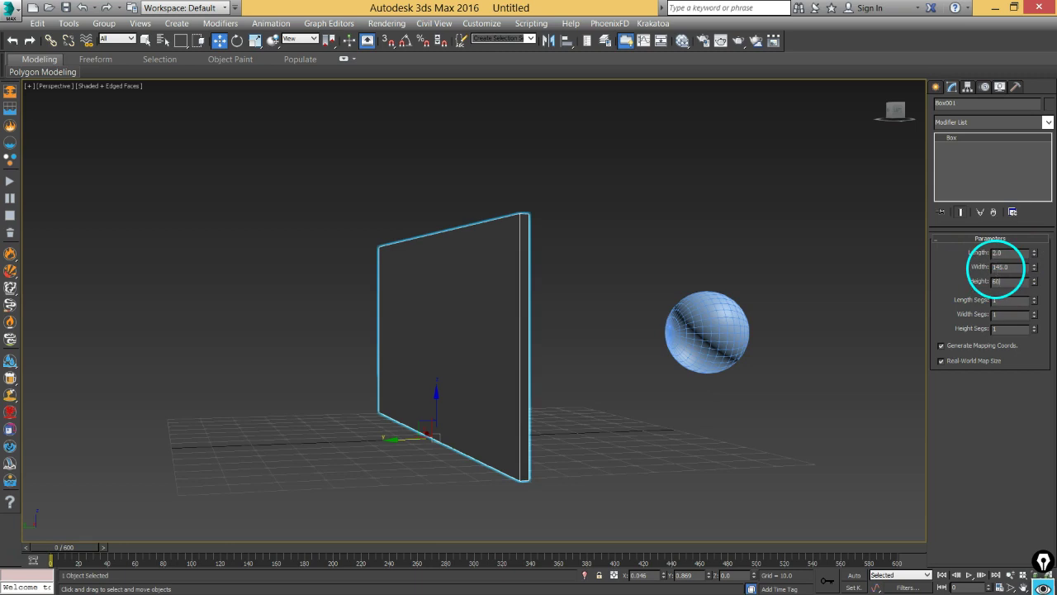
{"action": "type", "text": "60"}
{"action": "key", "text": "Return"}
- Move the sphere farther away from the wall and raise it to a height of about 44
{"action": "middle_click_drag", "start_coordinate": [566, 366], "coordinate": [647, 331], "text": "alt"}
{"action": "left_click", "coordinate": [644, 328]}
{"action": "left_click_drag", "start_coordinate": [601, 316], "coordinate": [732, 309]}
{"action": "middle_click_drag", "start_coordinate": [652, 345], "coordinate": [686, 344], "text": "alt"}
{"action": "left_click_drag", "start_coordinate": [745, 306], "coordinate": [773, 218]}
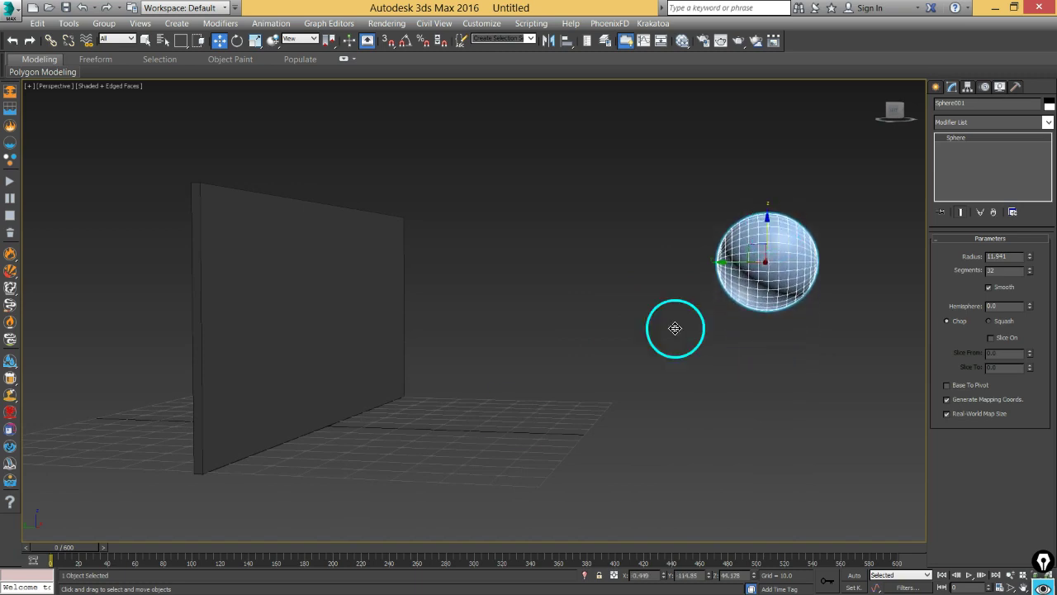
- Animate the sphere with Auto Key so that it passes through the wall to the far side by frame 41
{"action": "left_click", "coordinate": [854, 576]}
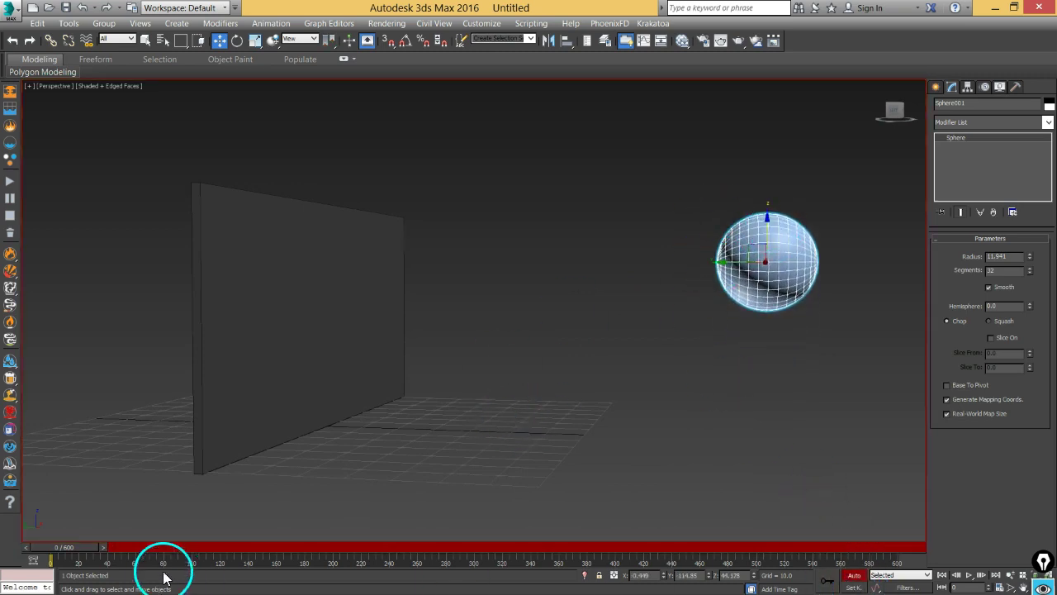
{"action": "left_click_drag", "start_coordinate": [82, 554], "coordinate": [137, 555]}
{"action": "left_click_drag", "start_coordinate": [731, 264], "coordinate": [39, 299]}
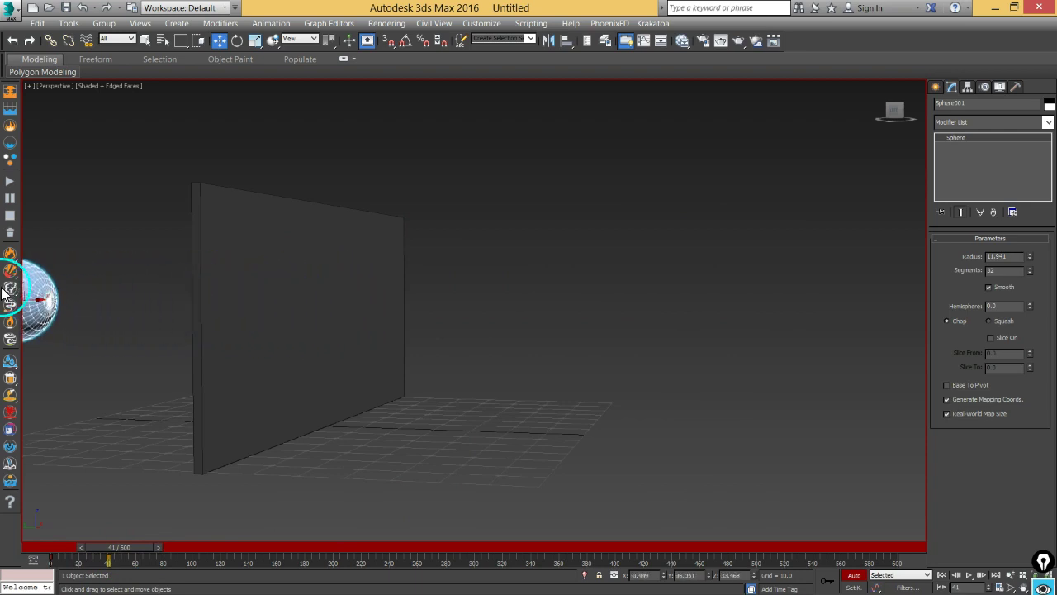
{"action": "left_click", "coordinate": [853, 574]}
- Play the animation from the first frame to check the sphere's flight through the wall
{"action": "left_click", "coordinate": [942, 574]}
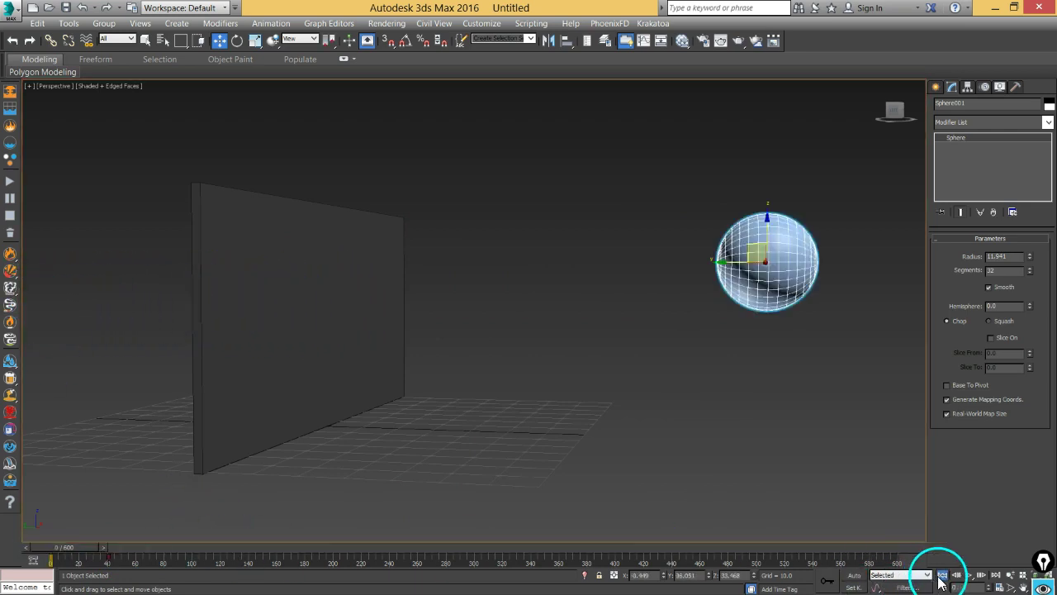
{"action": "left_click", "coordinate": [970, 576]}
{"action": "left_click", "coordinate": [970, 575]}
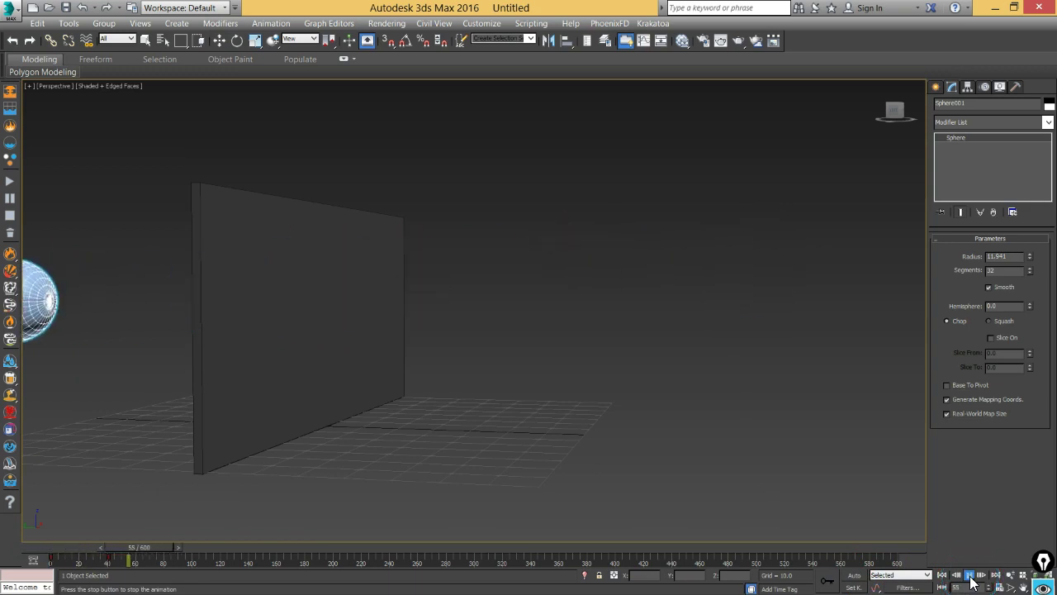
- Enable Real Time playback in the time configuration and play the animation from the first frame with nothing selected
{"action": "left_click", "coordinate": [942, 574]}
{"action": "right_click", "coordinate": [968, 575]}
{"action": "left_click", "coordinate": [412, 249]}
{"action": "left_click", "coordinate": [499, 464]}
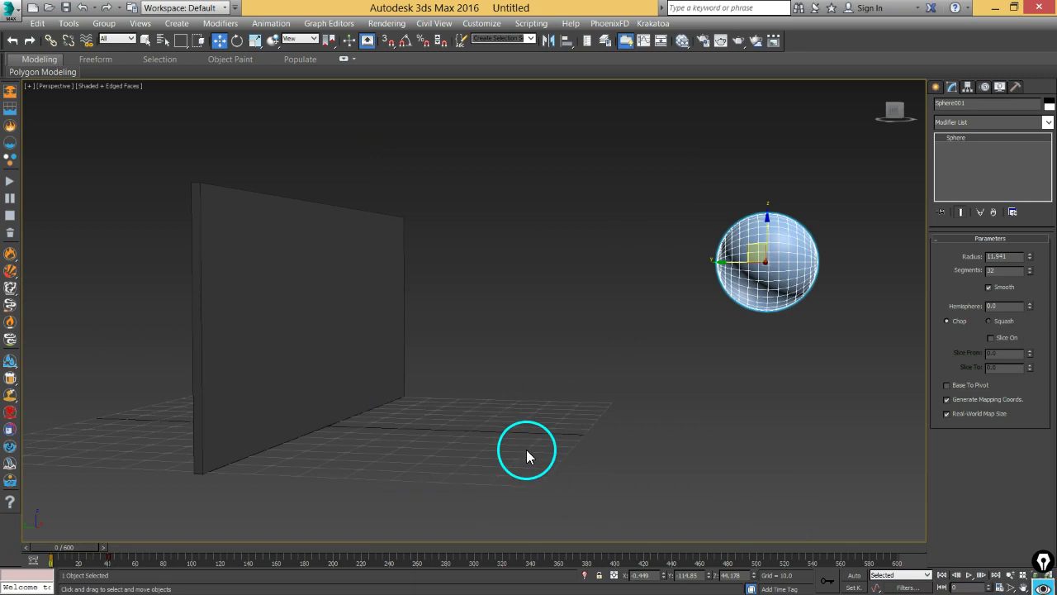
{"action": "left_click", "coordinate": [526, 454]}
{"action": "left_click", "coordinate": [969, 576]}
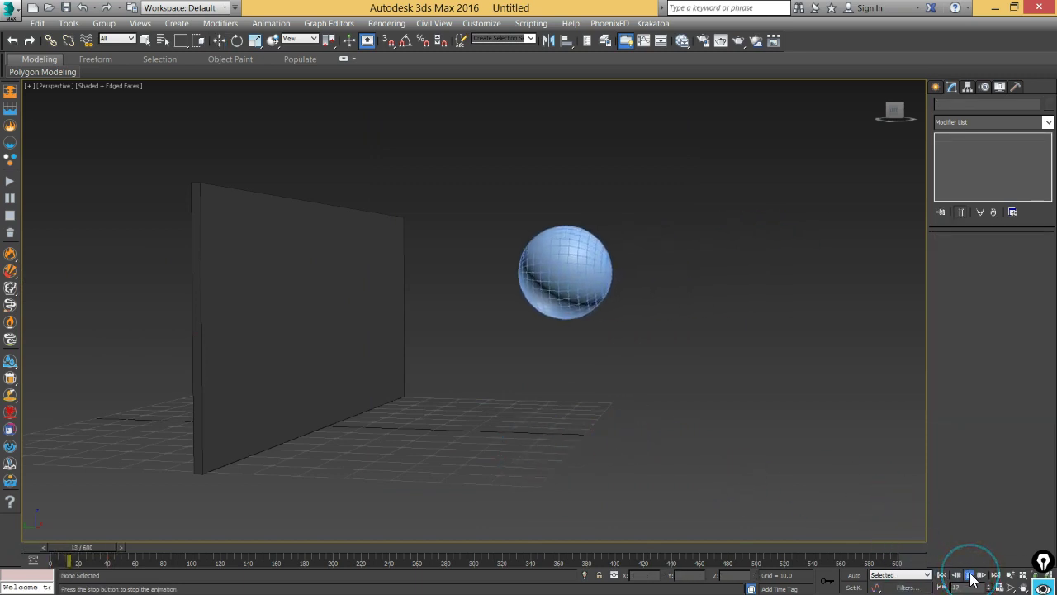
{"action": "left_click", "coordinate": [970, 575]}
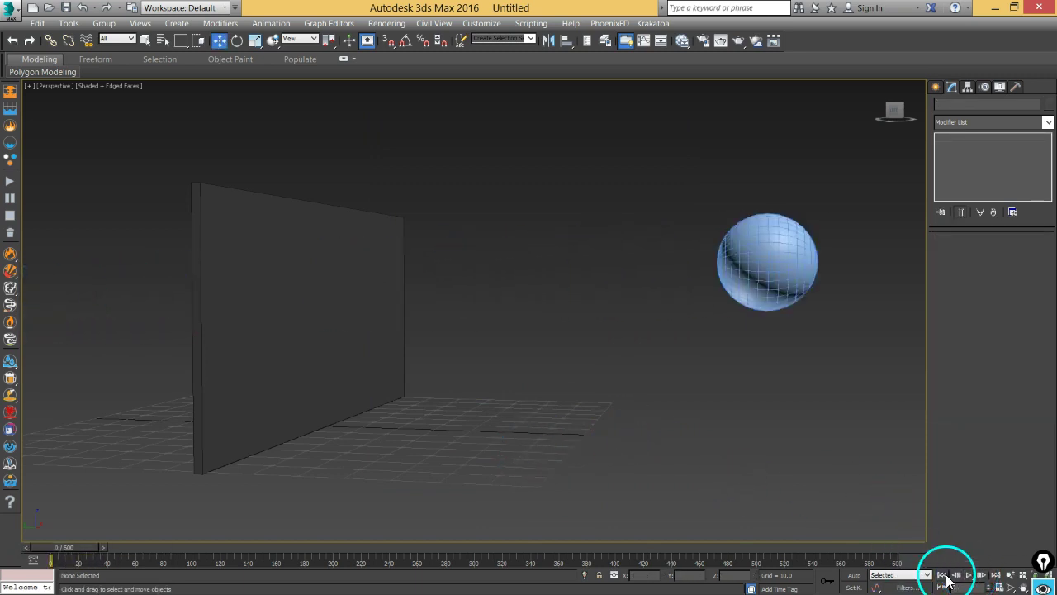
- Switch Real Time playback off and back on in the time configuration
{"action": "right_click", "coordinate": [971, 580]}
{"action": "left_click", "coordinate": [413, 248]}
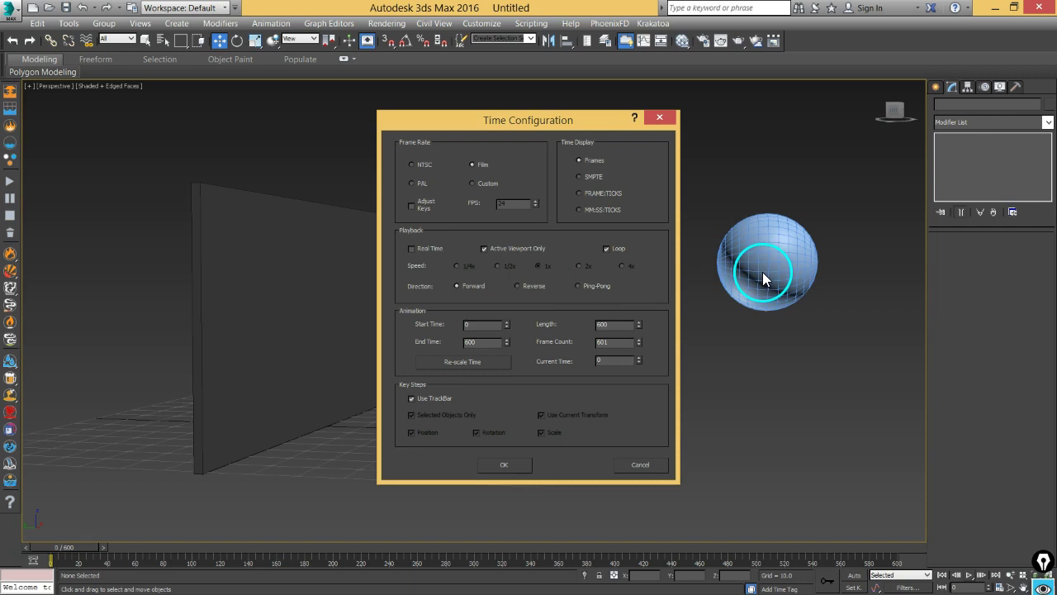
{"action": "left_click", "coordinate": [424, 249]}
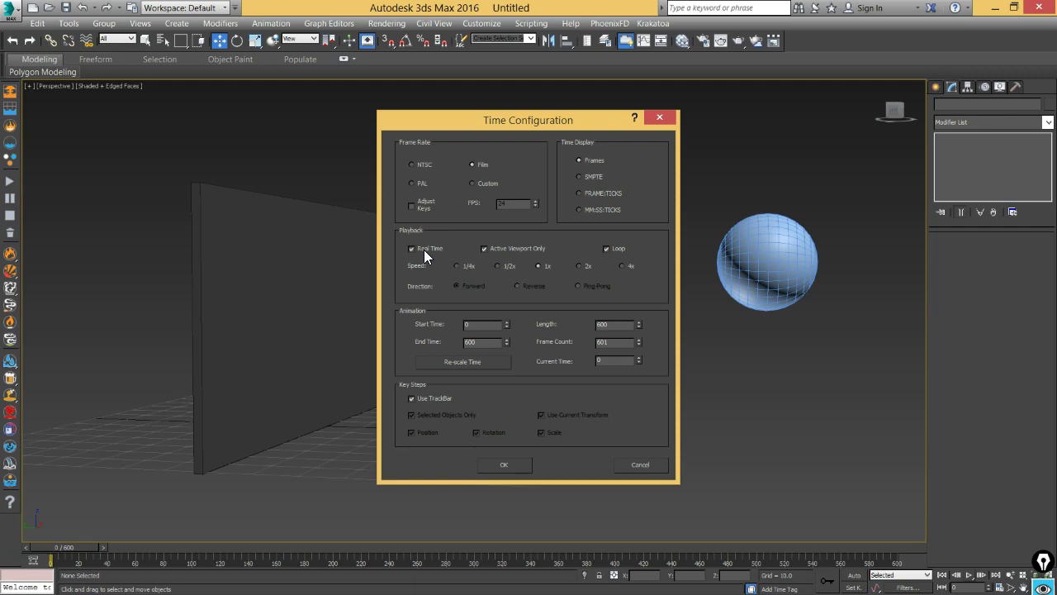
{"action": "left_click", "coordinate": [525, 462]}
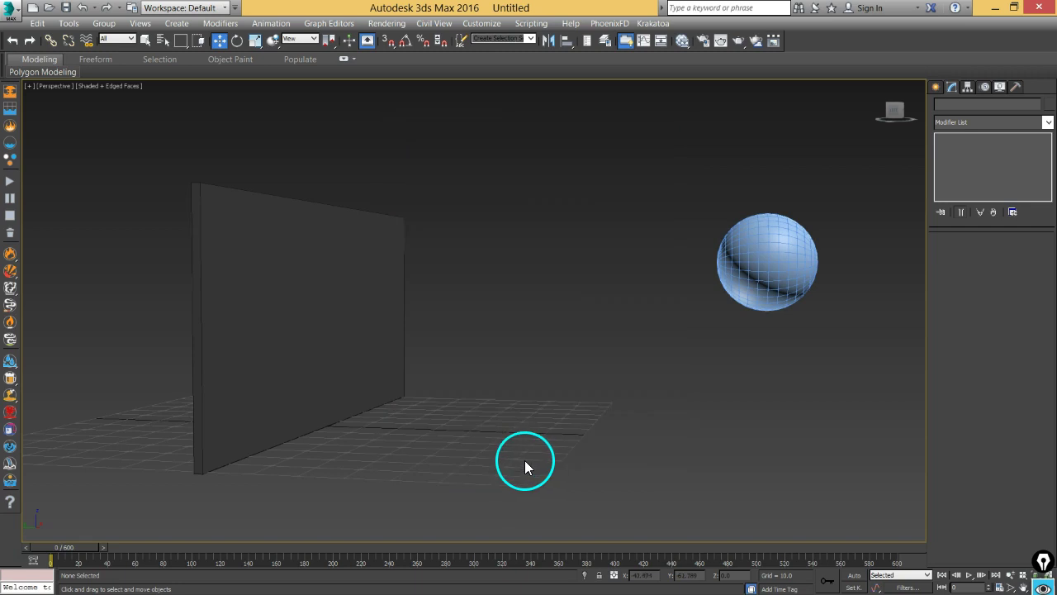
- Select the wall box and switch the geometry creation category to RayFire
{"action": "left_click", "coordinate": [326, 388]}
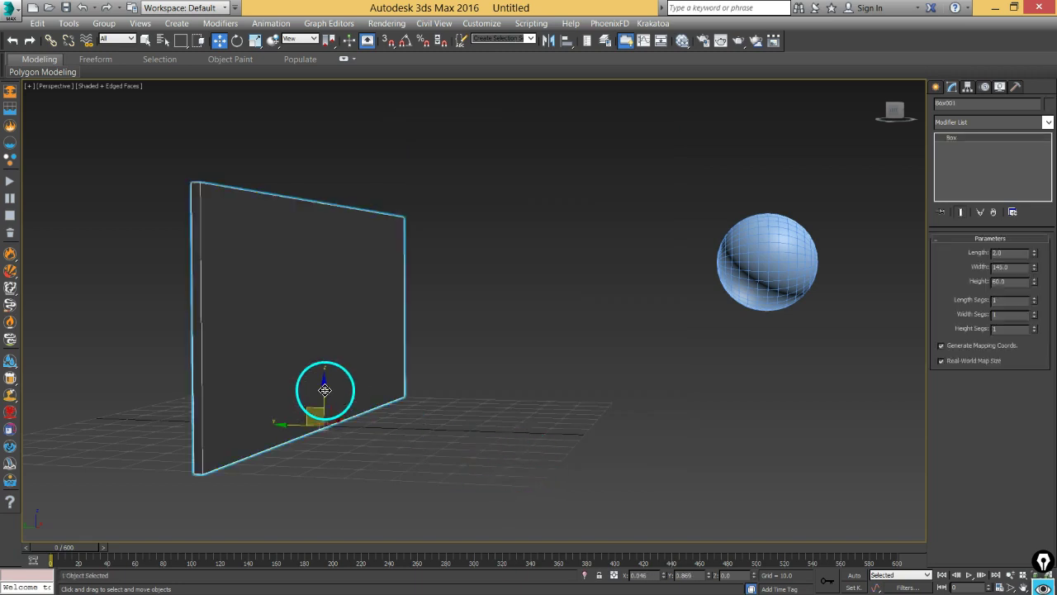
{"action": "left_click", "coordinate": [934, 88]}
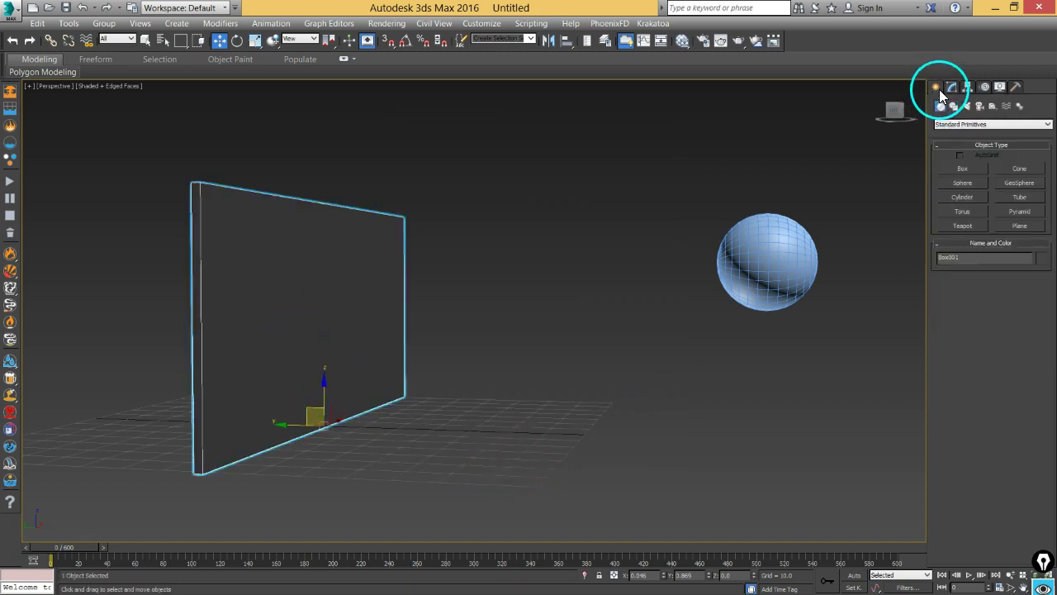
{"action": "left_click", "coordinate": [970, 125]}
{"action": "left_click", "coordinate": [963, 258]}
{"action": "left_click", "coordinate": [964, 195]}
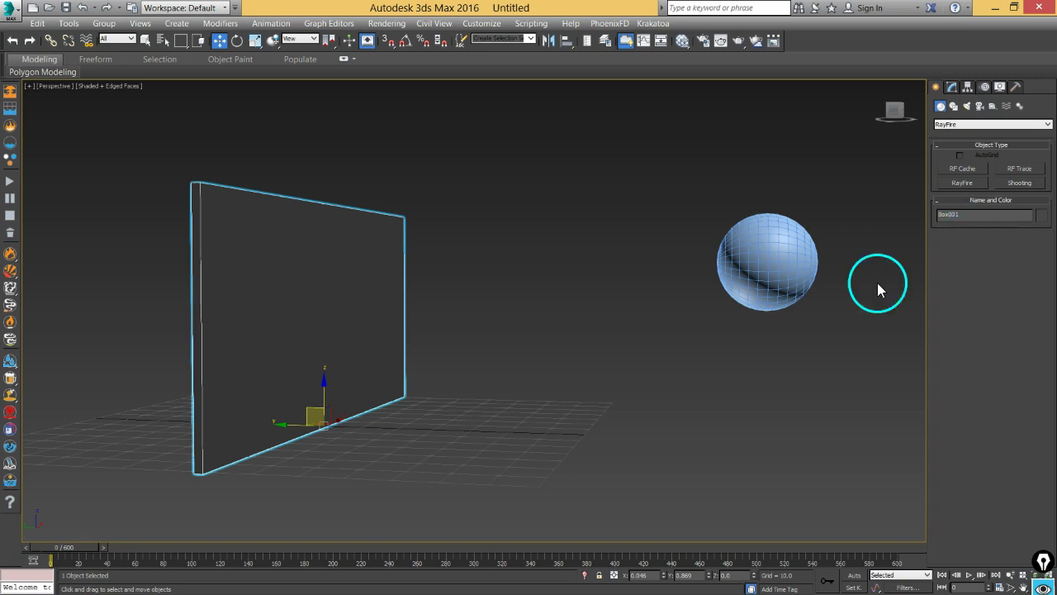
- Reselect the wall, open the RayFire floater and place it beside the viewport
{"action": "left_click", "coordinate": [788, 353]}
{"action": "left_click", "coordinate": [261, 308]}
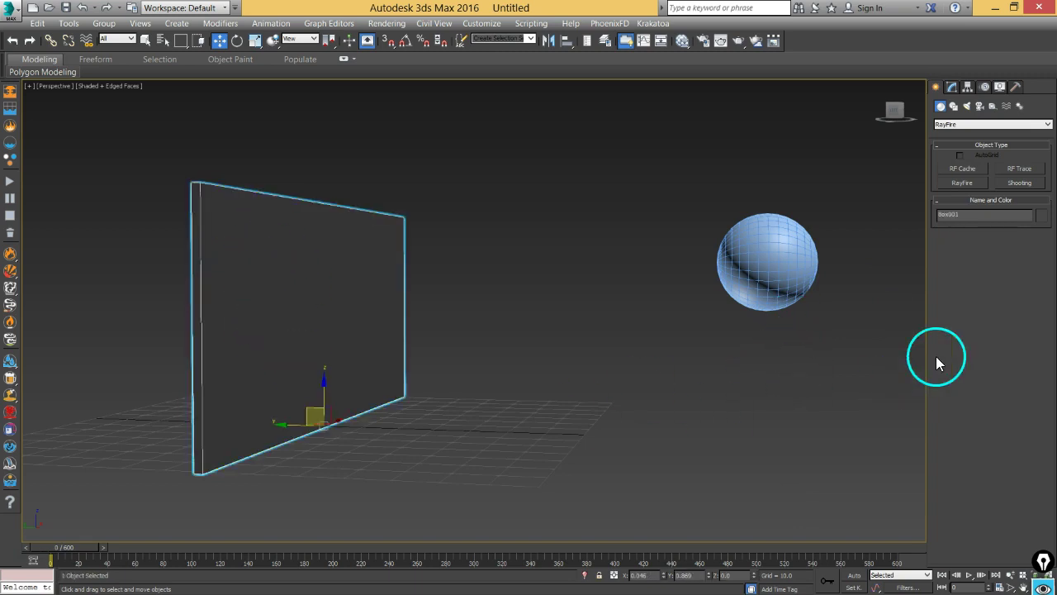
{"action": "left_click", "coordinate": [966, 184]}
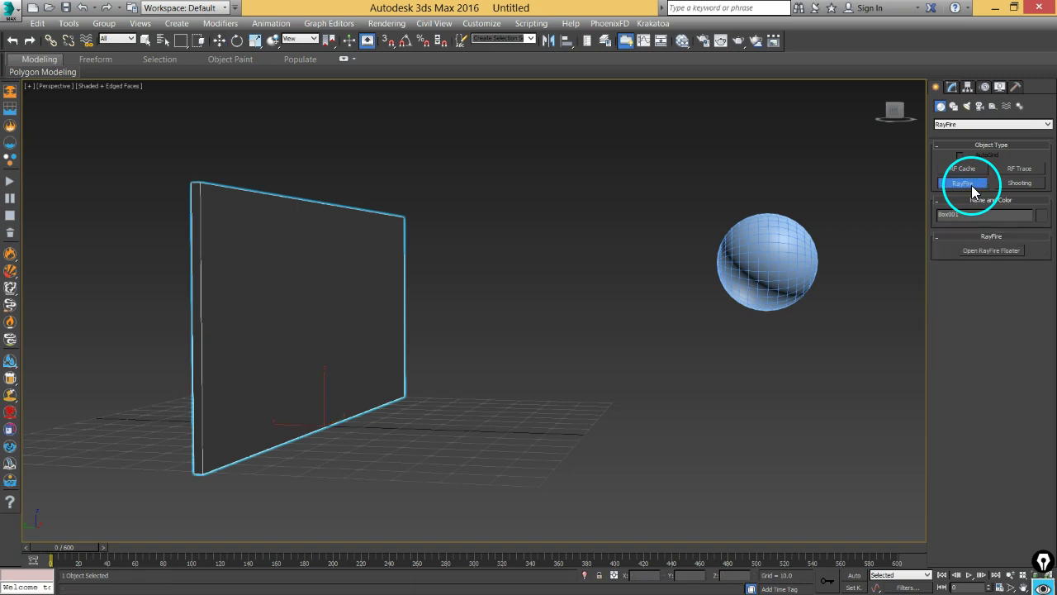
{"action": "left_click", "coordinate": [981, 250]}
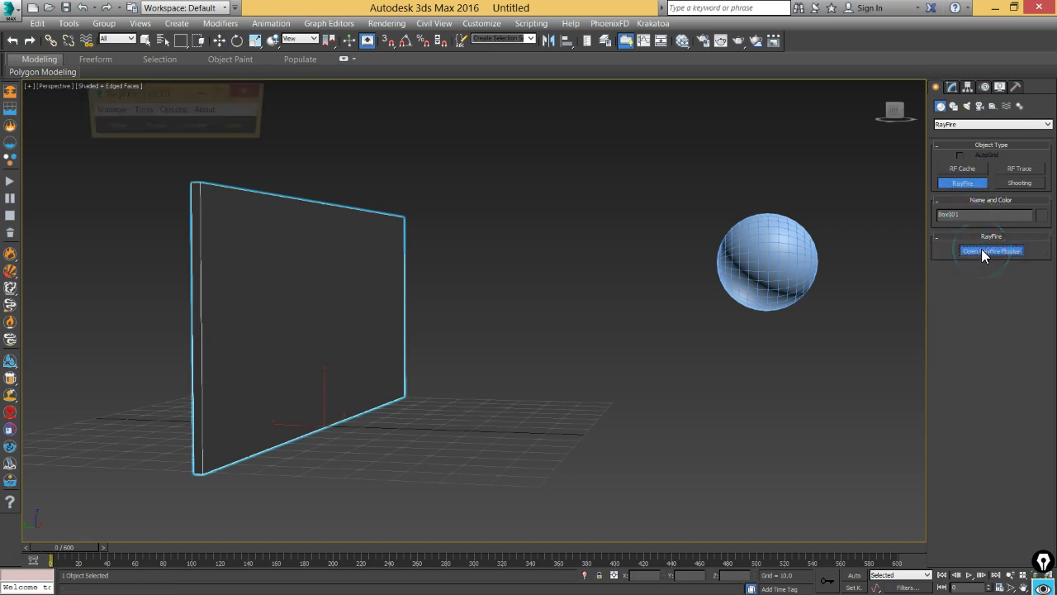
{"action": "left_click_drag", "start_coordinate": [184, 107], "coordinate": [957, 56]}
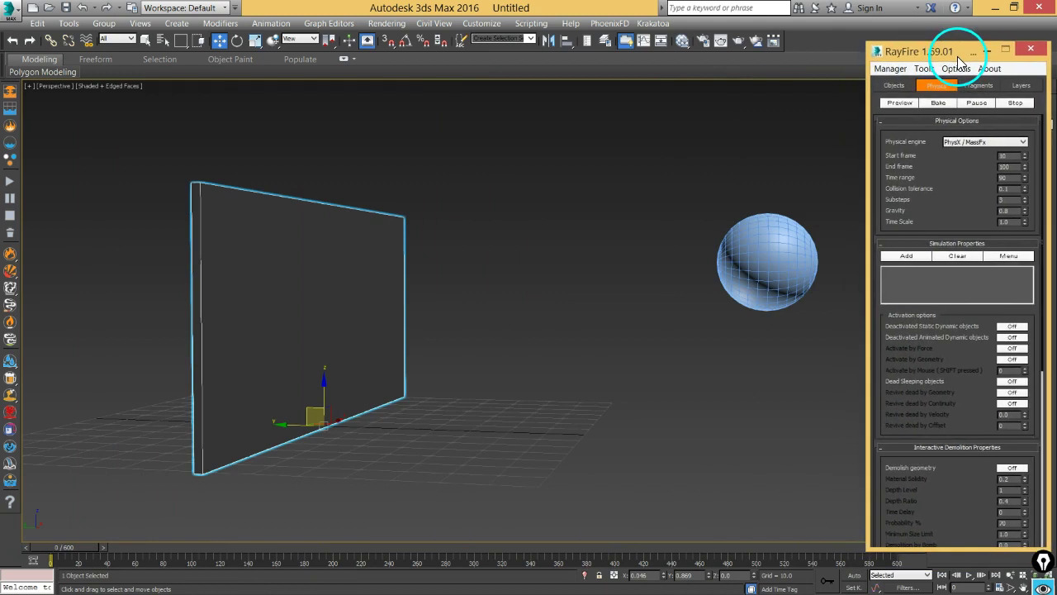
- Raise the wall to a height of about 1.55 and add it to RayFire's Dynamic / Impact Objects
{"action": "left_click", "coordinate": [897, 93]}
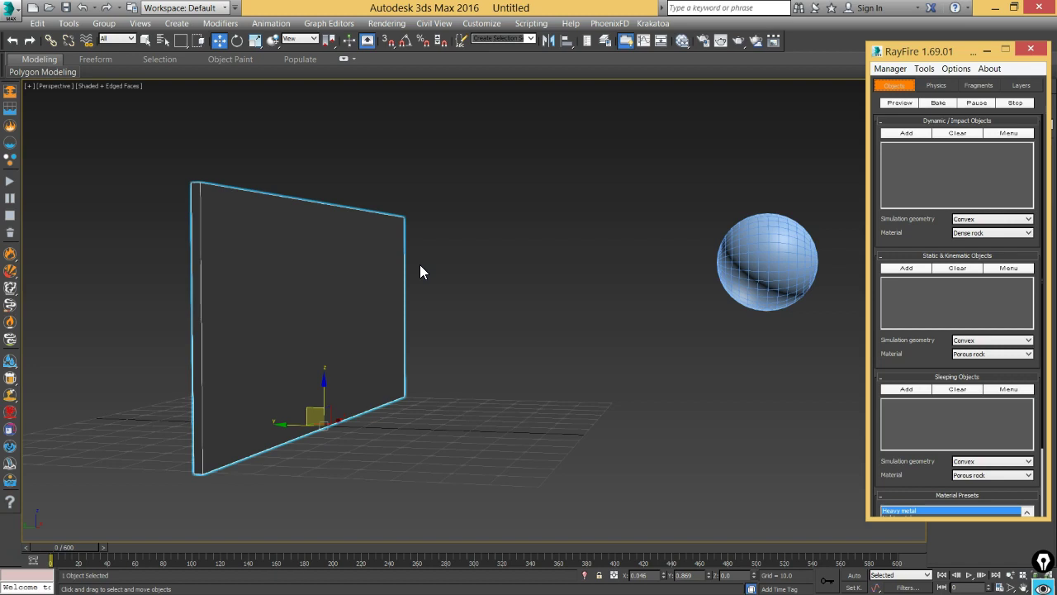
{"action": "left_click", "coordinate": [325, 386]}
{"action": "left_click_drag", "start_coordinate": [325, 386], "coordinate": [324, 375]}
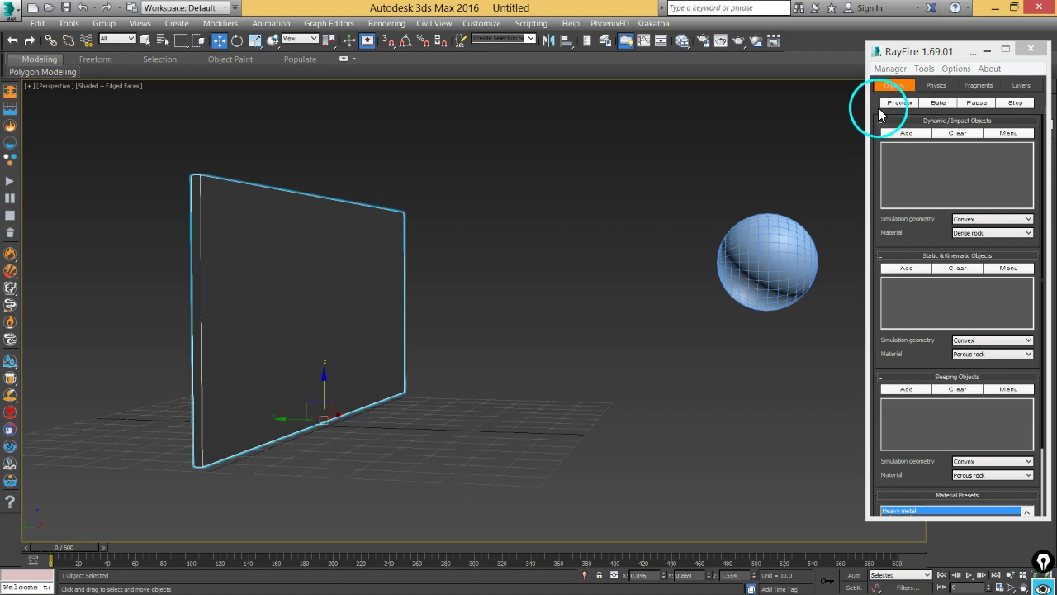
{"action": "left_click", "coordinate": [912, 137]}
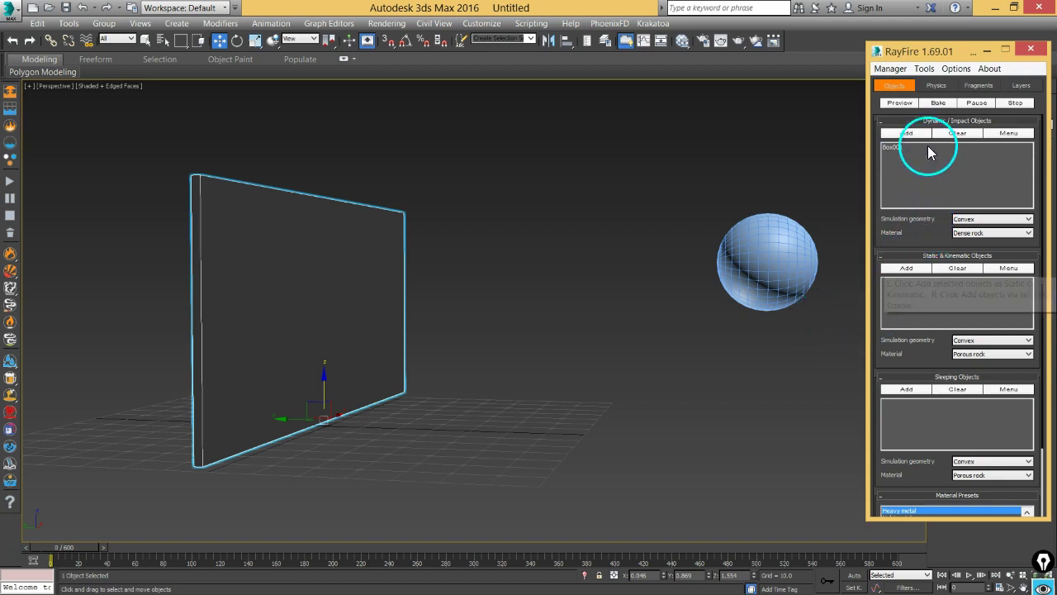
- Set the RayFire physics simulation to start at frame 2 and end at frame 400
{"action": "left_click", "coordinate": [930, 88]}
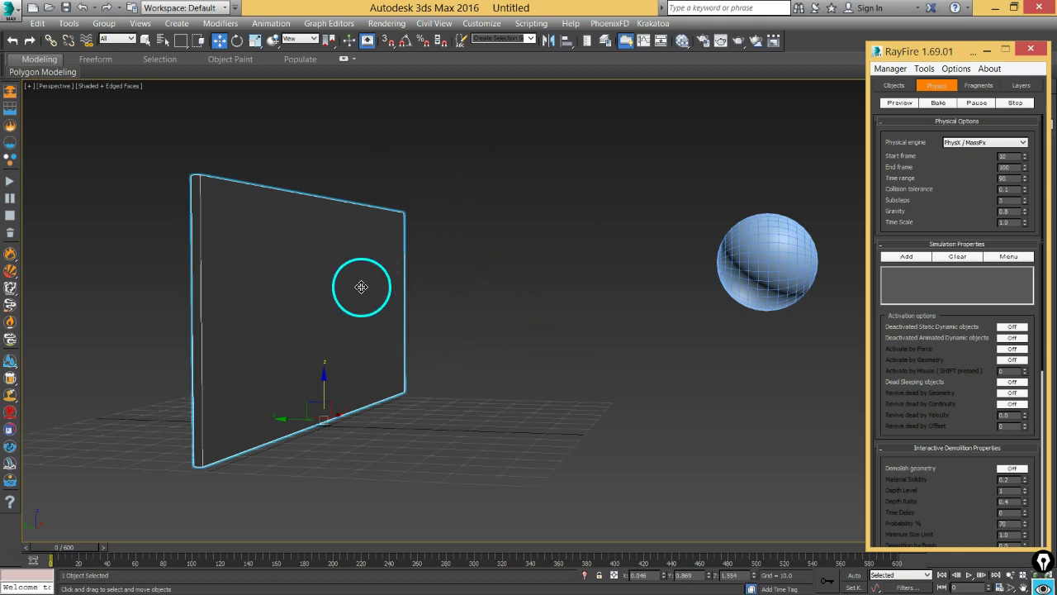
{"action": "double_click", "coordinate": [1006, 156]}
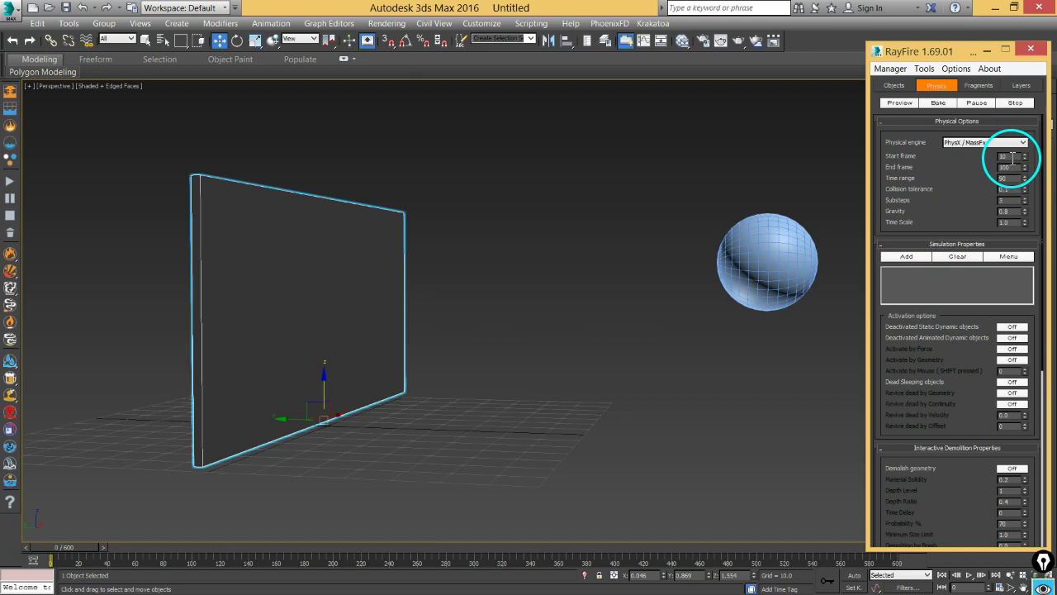
{"action": "type", "text": "2"}
{"action": "key", "text": "Return"}
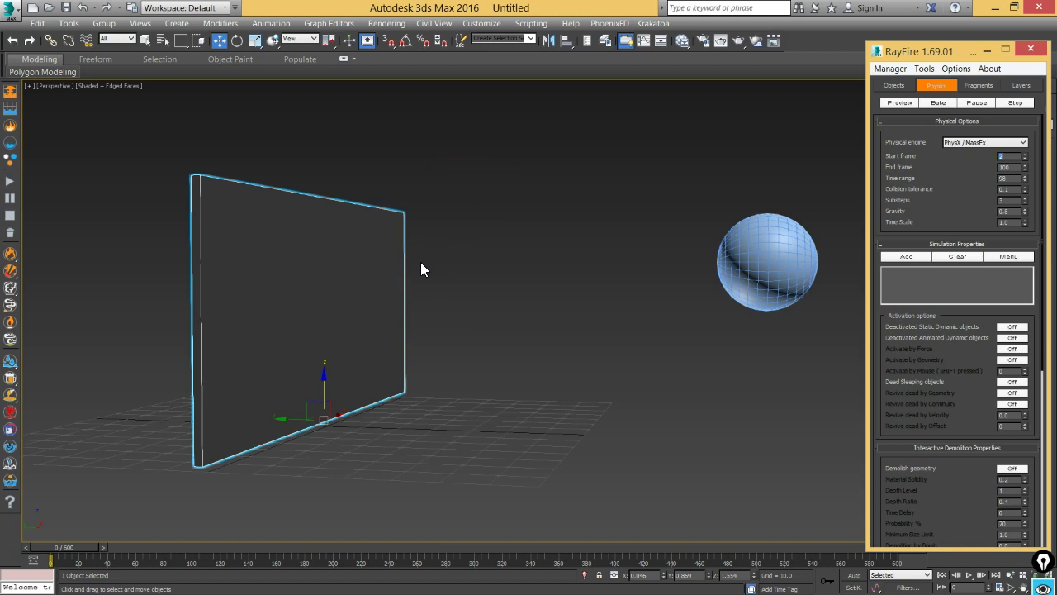
{"action": "double_click", "coordinate": [1010, 168]}
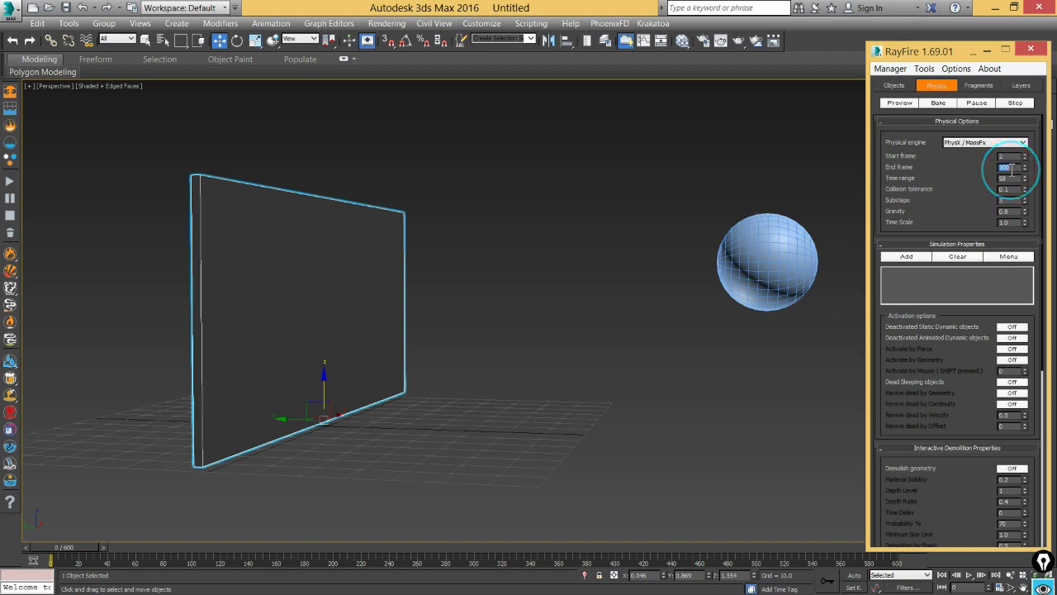
{"action": "type", "text": "4"}
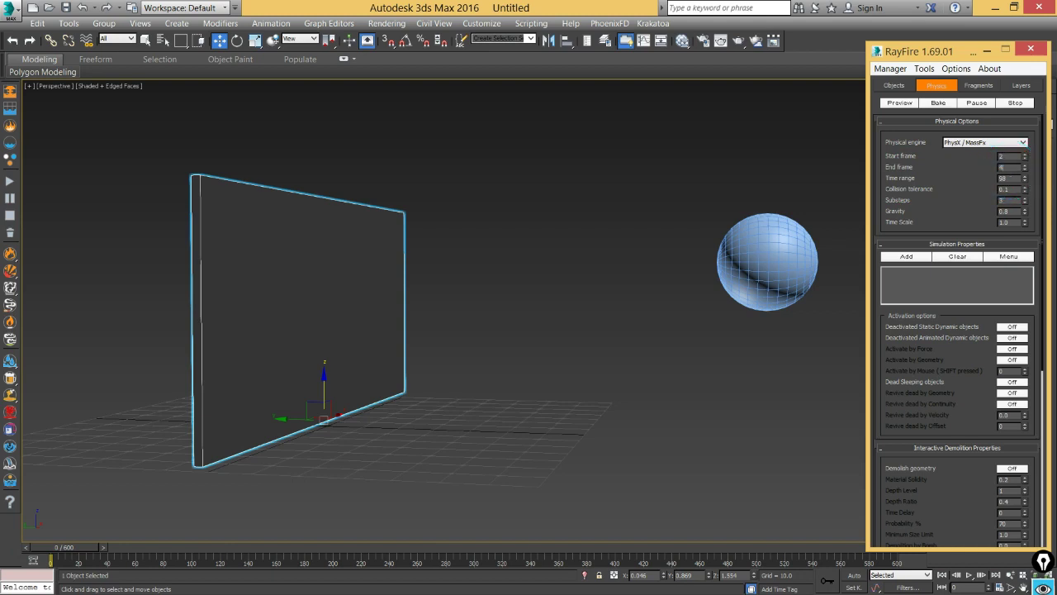
{"action": "key", "text": "Return"}
{"action": "left_click_drag", "start_coordinate": [903, 203], "coordinate": [906, 185]}
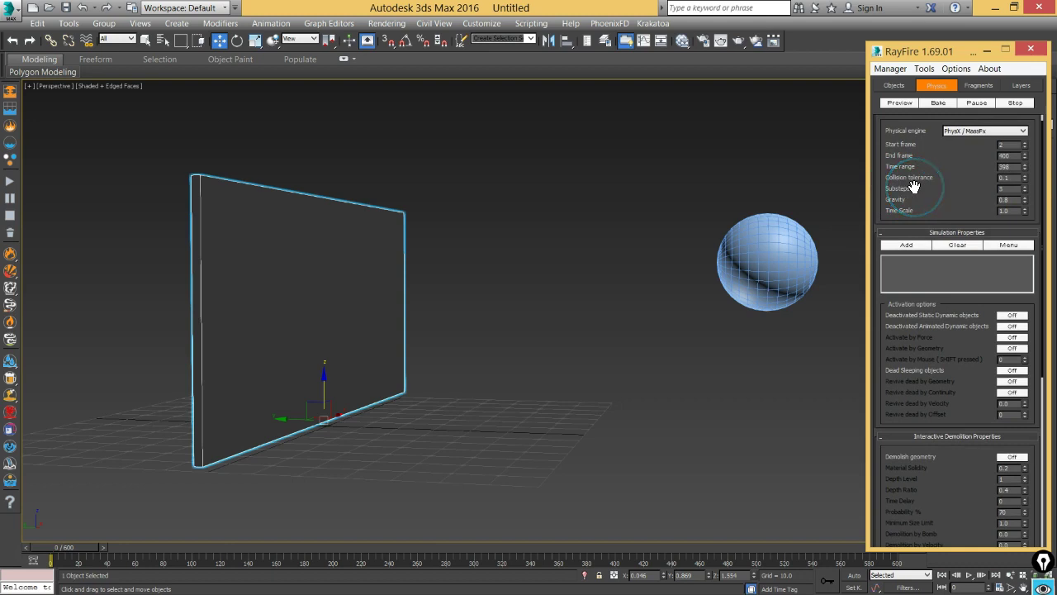
{"action": "left_click", "coordinate": [922, 190]}
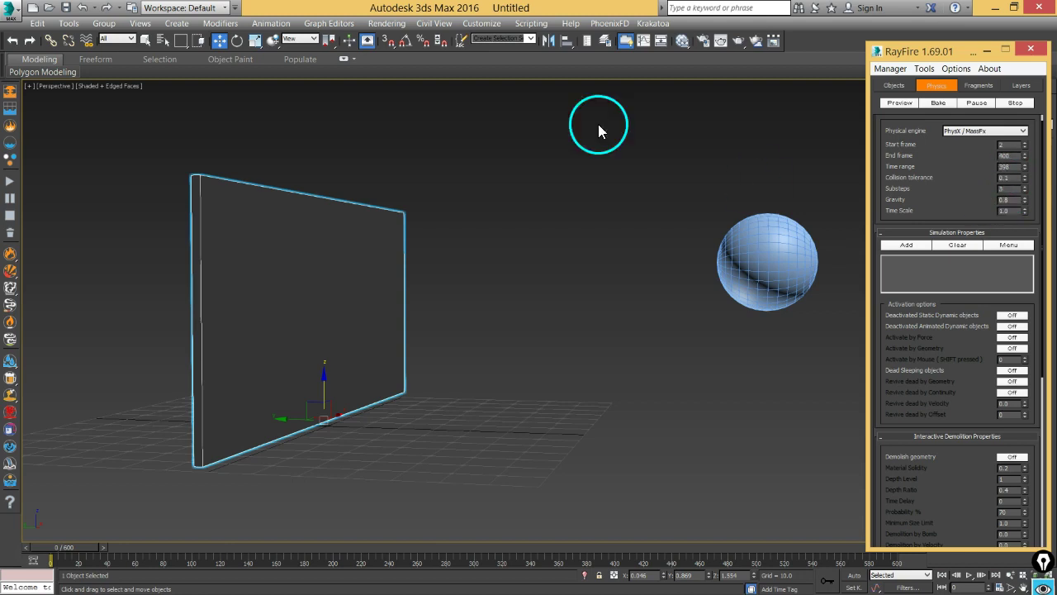
- Check the system unit scale in the Units Setup and close it without changing anything
{"action": "left_click", "coordinate": [491, 26]}
{"action": "left_click", "coordinate": [519, 174]}
{"action": "left_click", "coordinate": [453, 363]}
{"action": "left_click", "coordinate": [529, 193]}
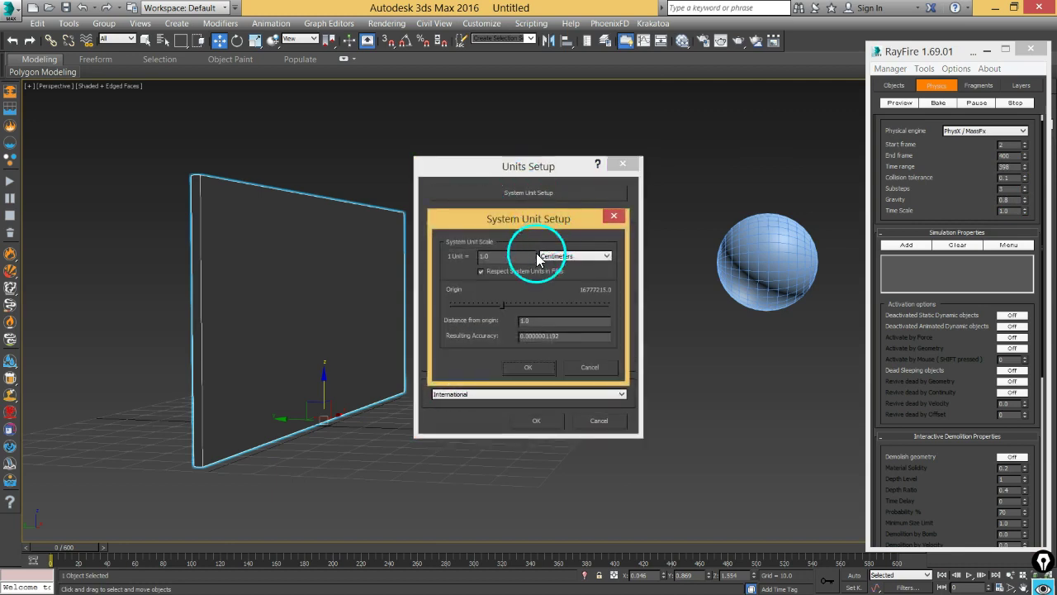
{"action": "left_click", "coordinate": [604, 369]}
{"action": "left_click", "coordinate": [601, 421]}
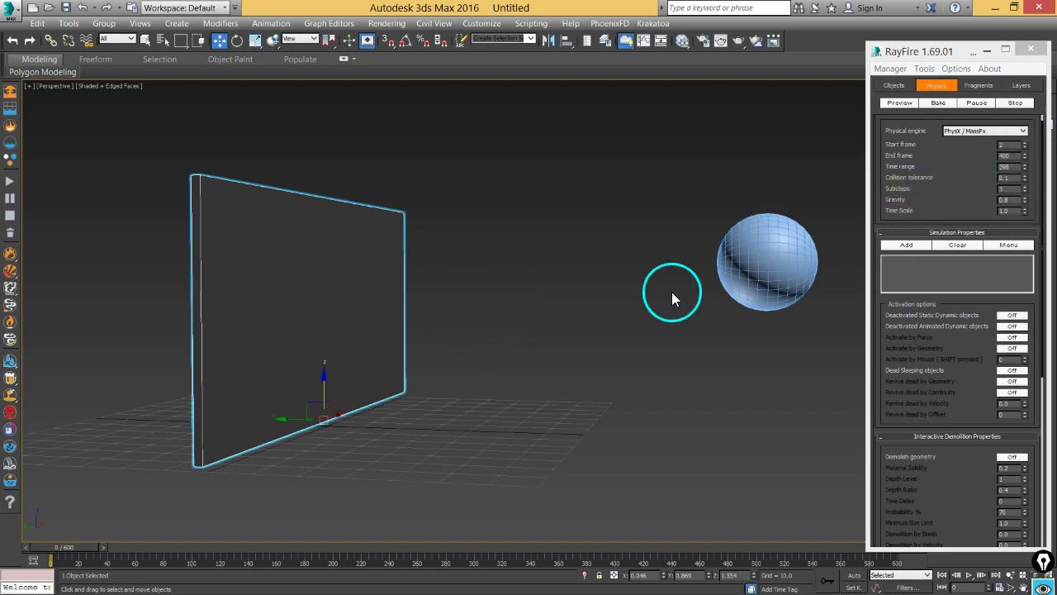
- Run a RayFire simulation preview, stop it after a few frames and return to frame 0
{"action": "left_click_drag", "start_coordinate": [1026, 148], "coordinate": [968, 193]}
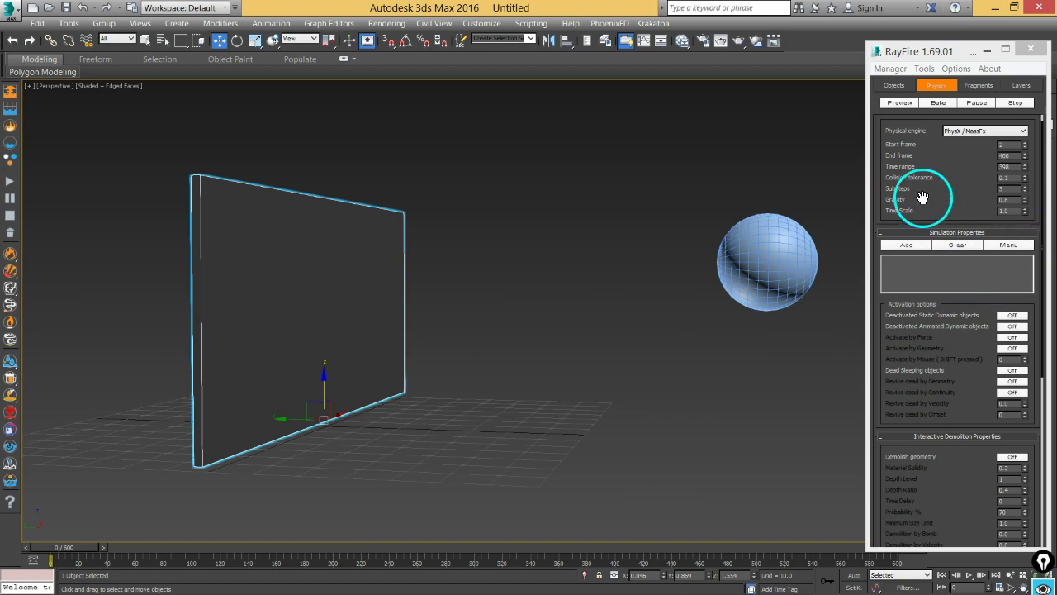
{"action": "mouse_move", "coordinate": [924, 213]}
{"action": "left_mouse_down"}
{"action": "mouse_move", "coordinate": [931, 200]}
{"action": "mouse_move", "coordinate": [922, 227]}
{"action": "left_mouse_up"}
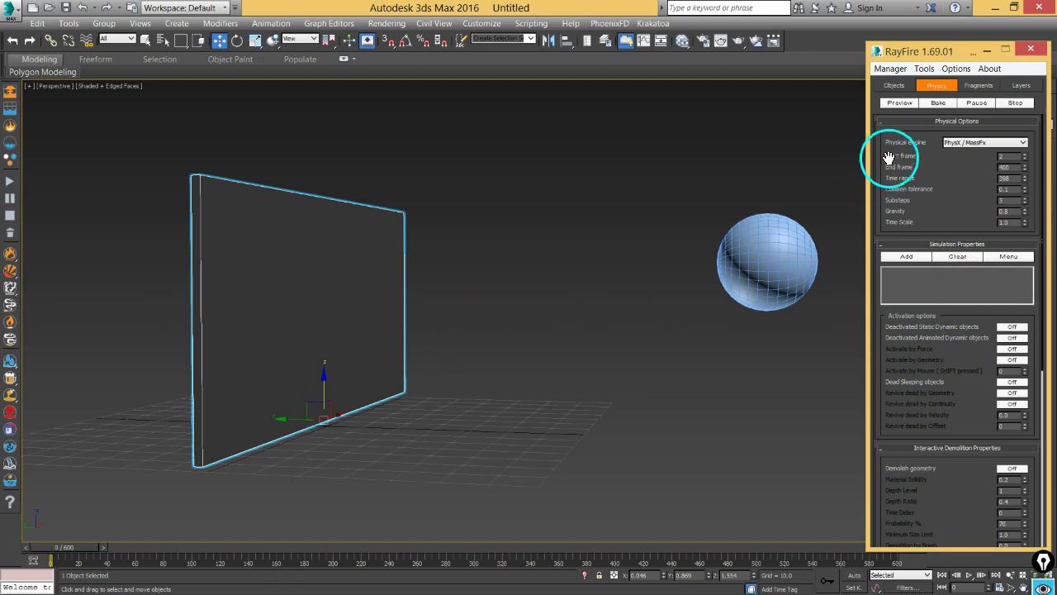
{"action": "left_click", "coordinate": [896, 104]}
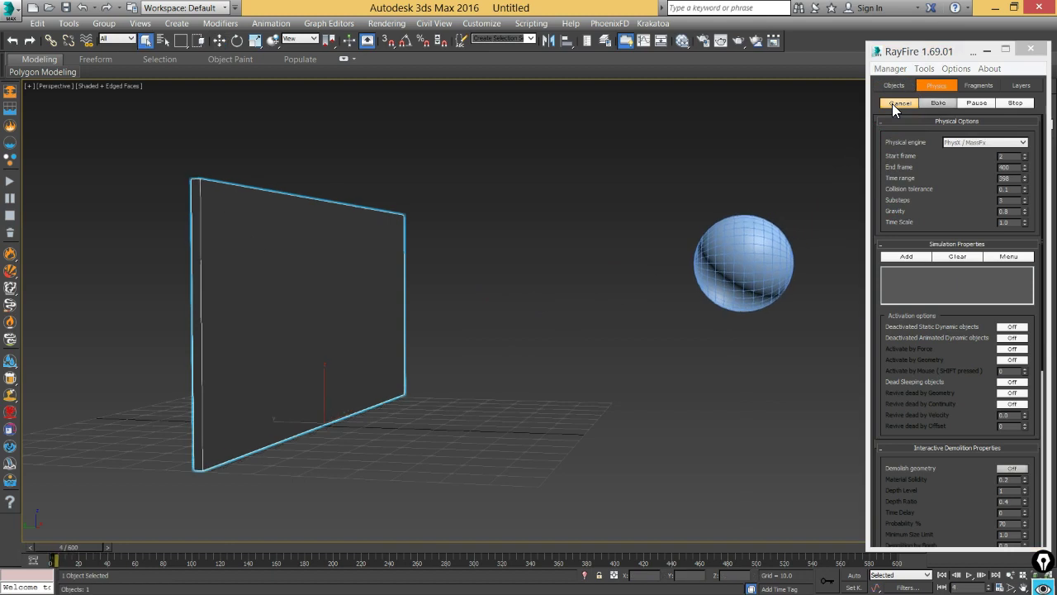
{"action": "left_click", "coordinate": [892, 103]}
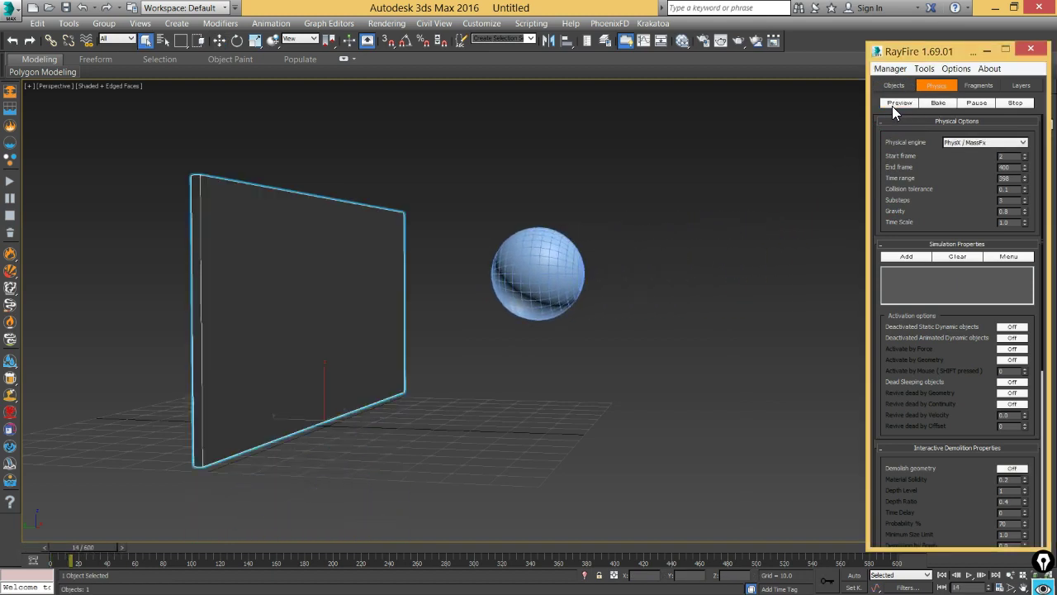
{"action": "left_click_drag", "start_coordinate": [112, 552], "coordinate": [78, 547]}
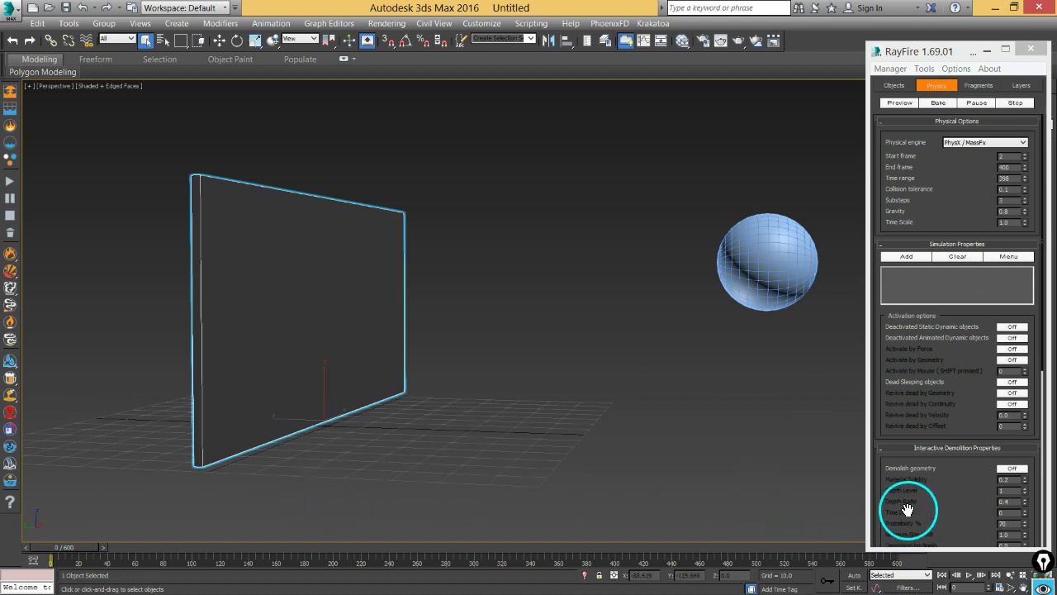
- Turn on Home grid as ground in RayFire's Advanced Simulation Properties
{"action": "left_click_drag", "start_coordinate": [939, 424], "coordinate": [925, 303]}
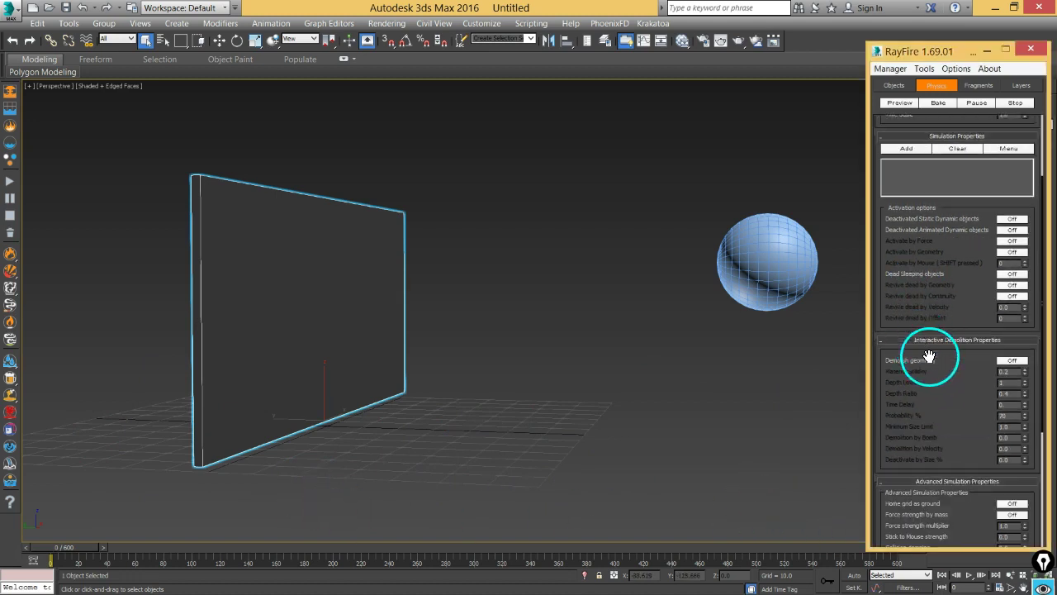
{"action": "scroll", "coordinate": [929, 356], "scroll_direction": "down", "scroll_amount": 5}
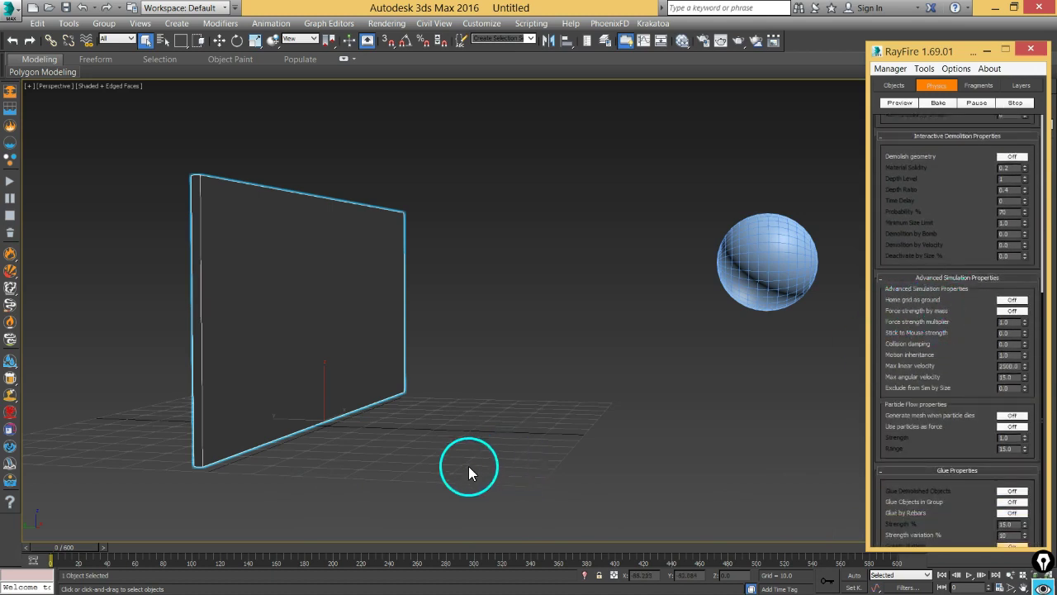
{"action": "left_click", "coordinate": [1013, 300]}
{"action": "left_click_drag", "start_coordinate": [947, 171], "coordinate": [932, 484]}
- Preview the simulation with the home grid as ground until the sphere passes the wall, and return to frame 0
{"action": "left_click", "coordinate": [902, 102]}
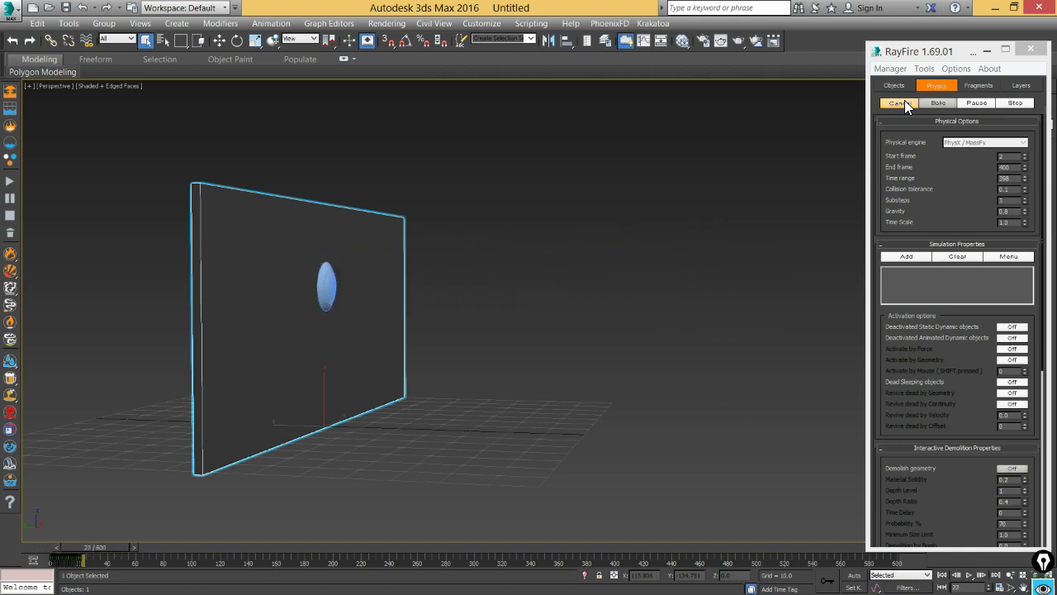
{"action": "left_click", "coordinate": [903, 103]}
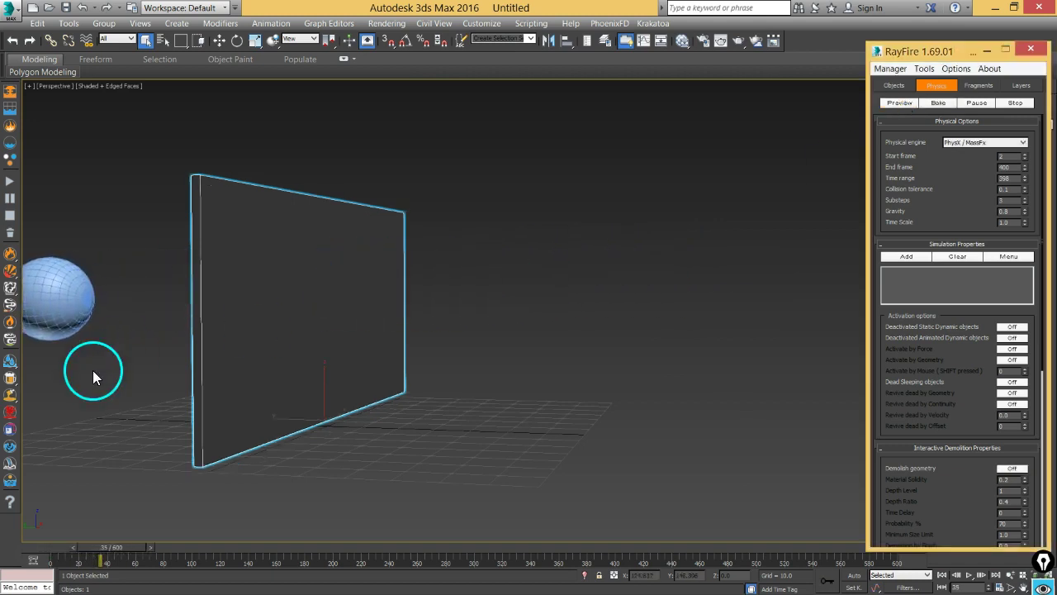
{"action": "left_click_drag", "start_coordinate": [132, 548], "coordinate": [62, 548]}
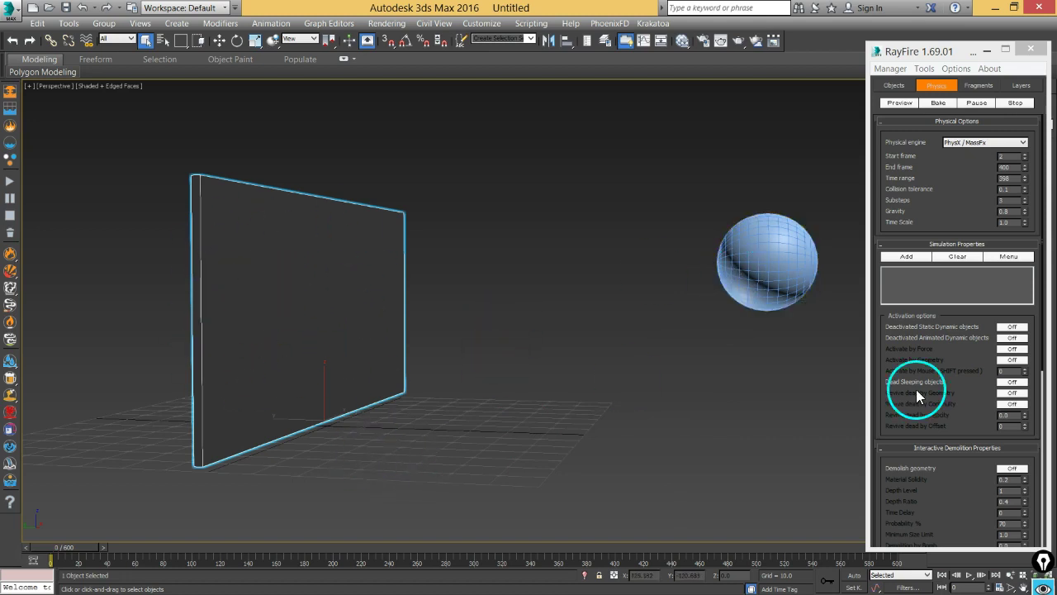
{"action": "left_click", "coordinate": [902, 347]}
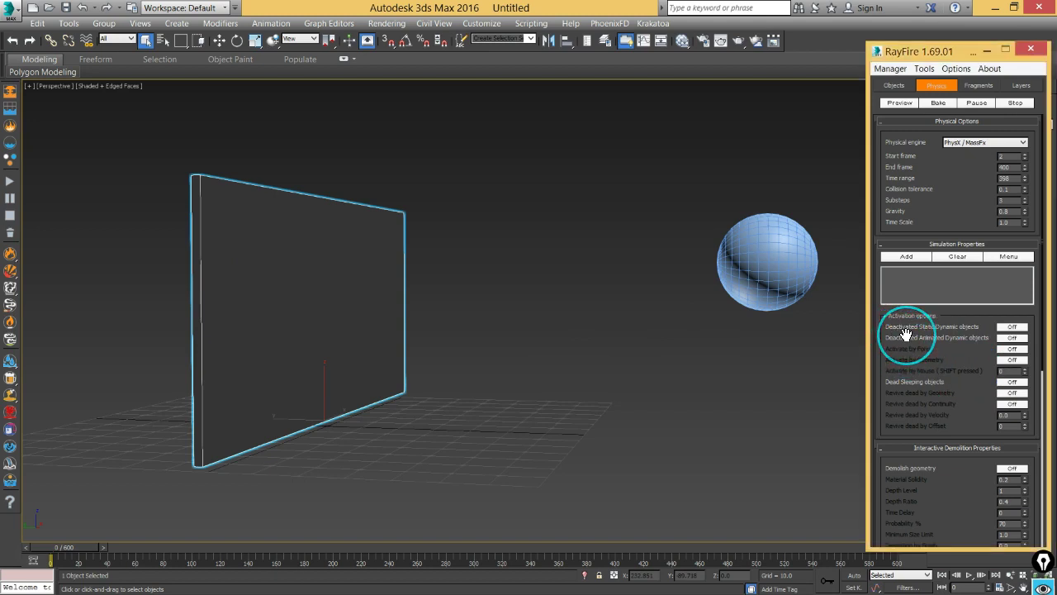
{"action": "left_click", "coordinate": [926, 333]}
{"action": "scroll", "coordinate": [949, 333], "scroll_direction": "down", "scroll_amount": 2}
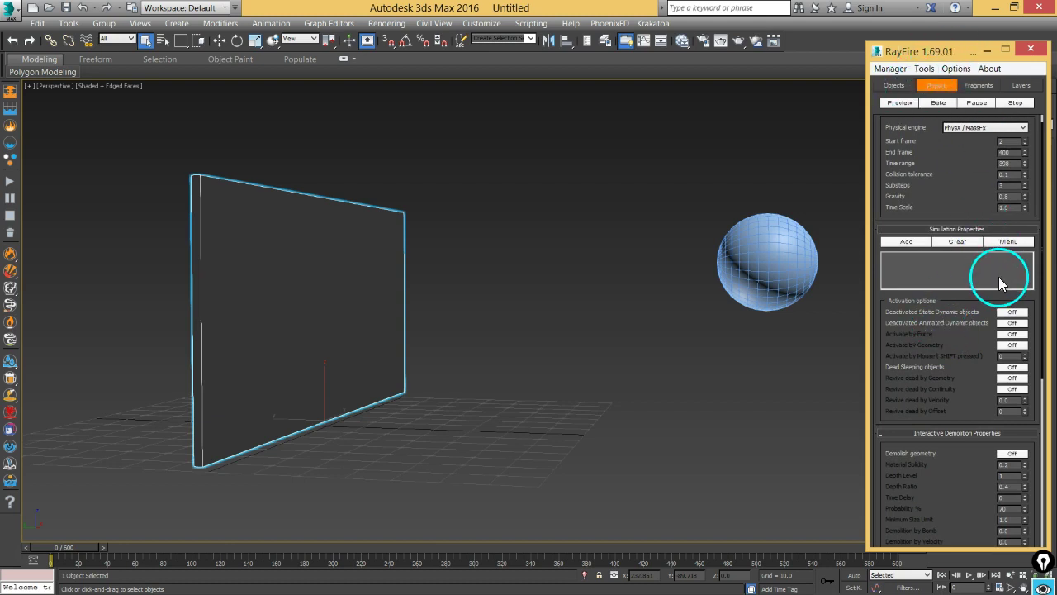
{"action": "scroll", "coordinate": [956, 330], "scroll_direction": "up", "scroll_amount": 1}
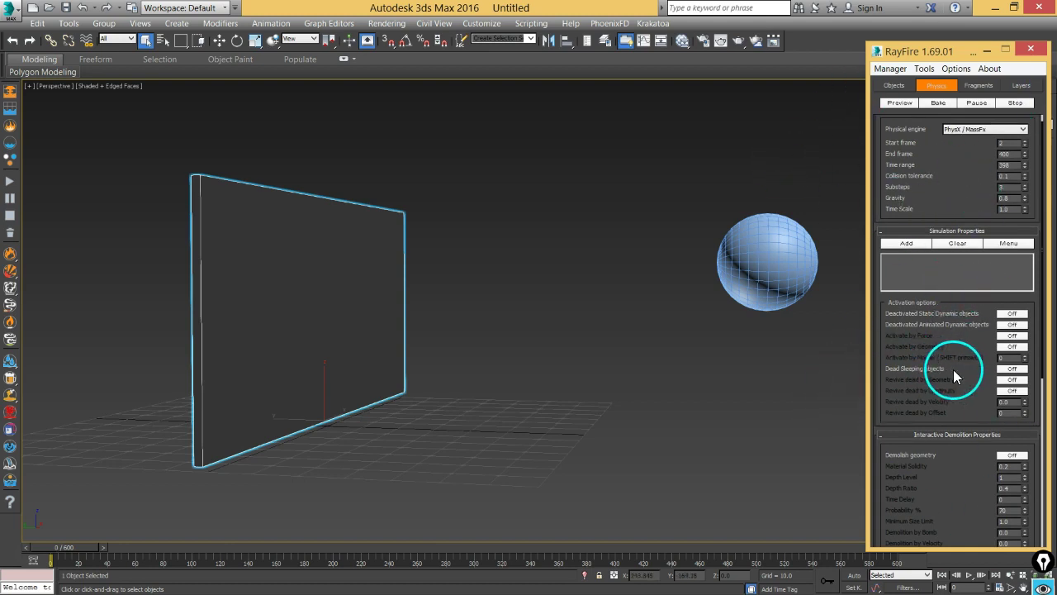
{"action": "left_click", "coordinate": [926, 71]}
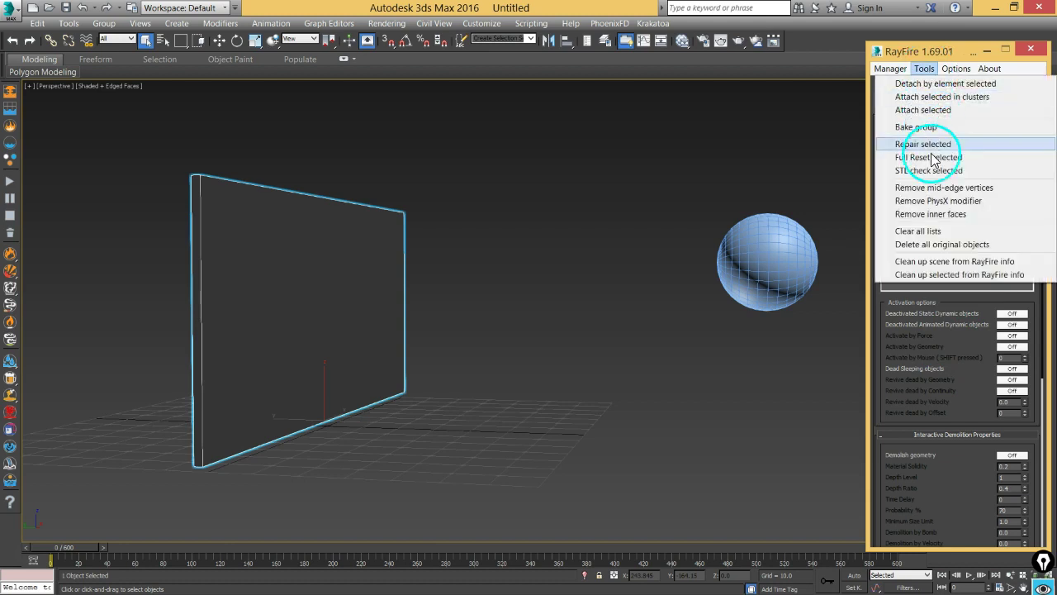
{"action": "left_click", "coordinate": [930, 344]}
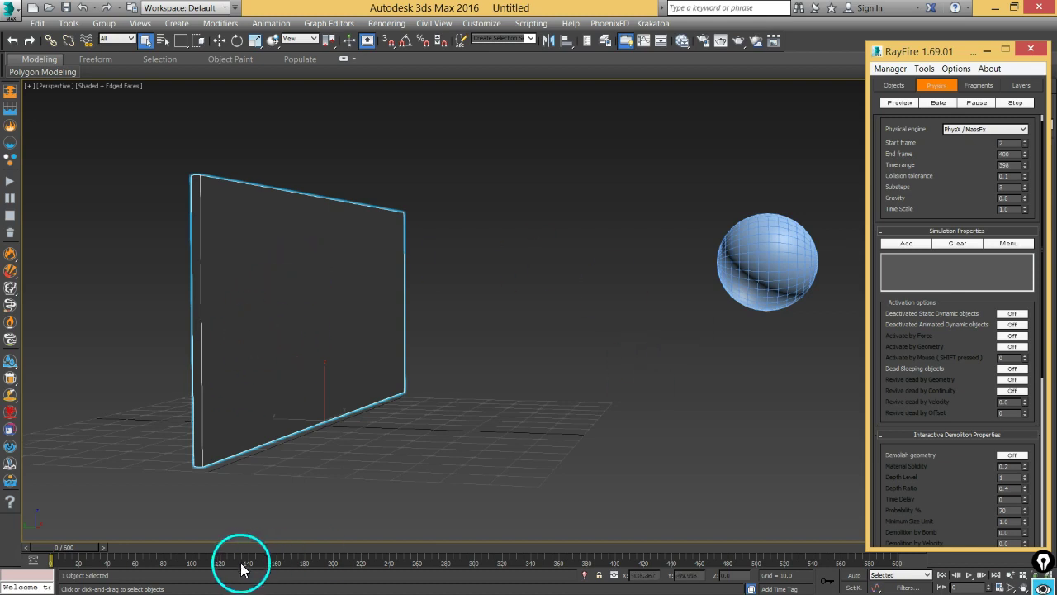
- Turn on Deactivated Static Dynamic objects in RayFire's activation options
{"action": "left_click", "coordinate": [783, 271]}
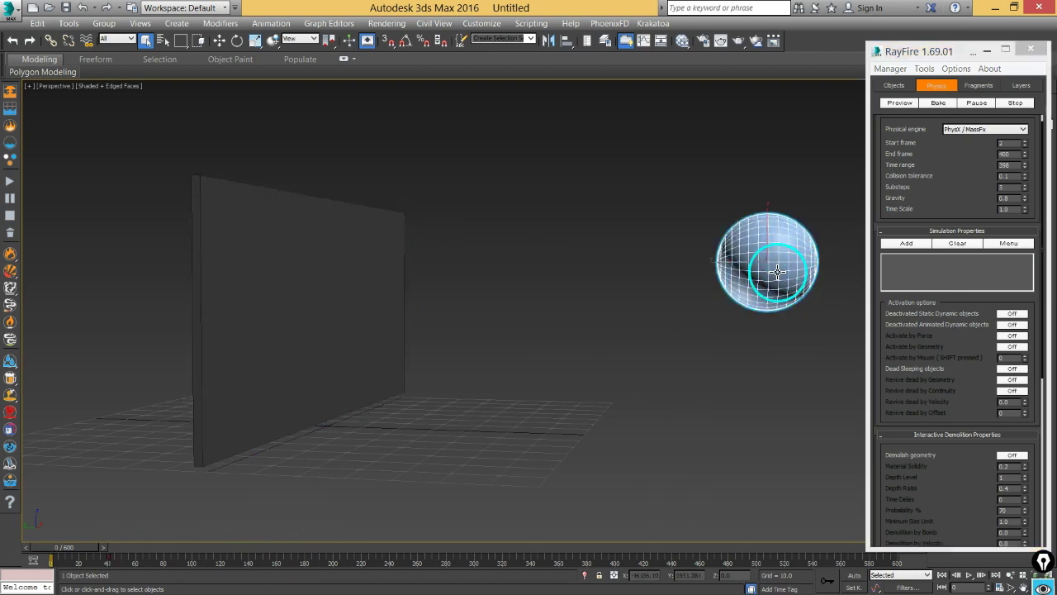
{"action": "left_click", "coordinate": [238, 303]}
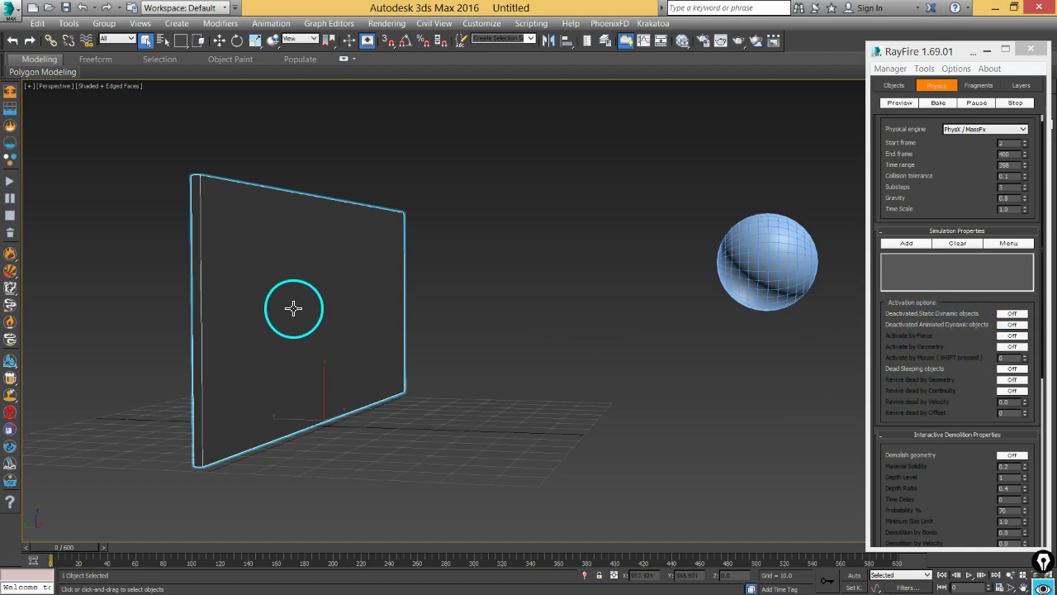
{"action": "left_click", "coordinate": [1012, 313]}
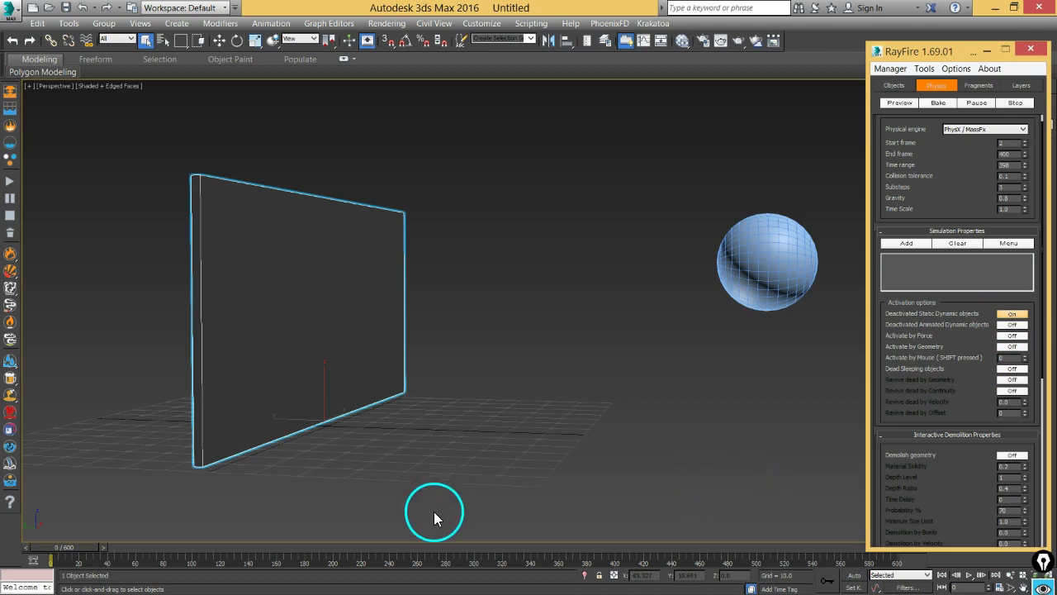
- Preview the simulation with static dynamic objects deactivated, stop it once the sphere reaches the wall's far side, and return to frame 0
{"action": "left_click", "coordinate": [899, 103]}
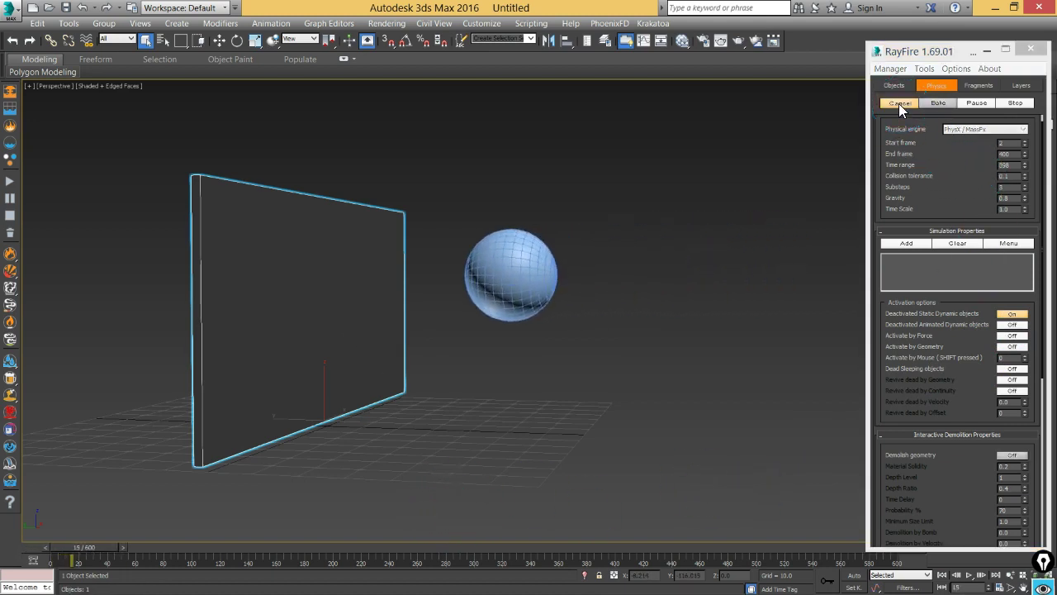
{"action": "left_click", "coordinate": [899, 103]}
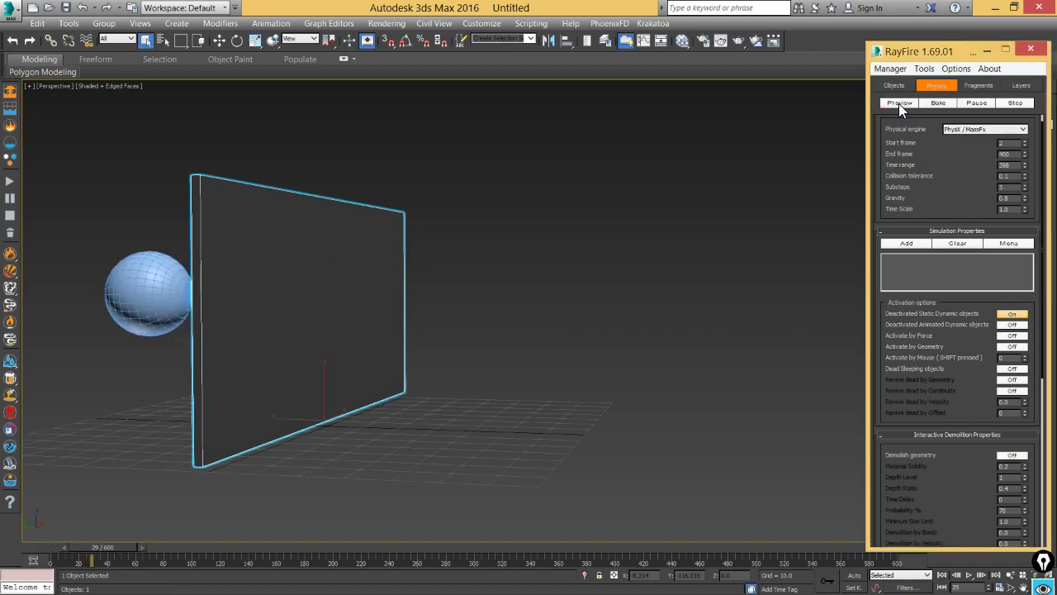
{"action": "left_click_drag", "start_coordinate": [172, 545], "coordinate": [71, 550]}
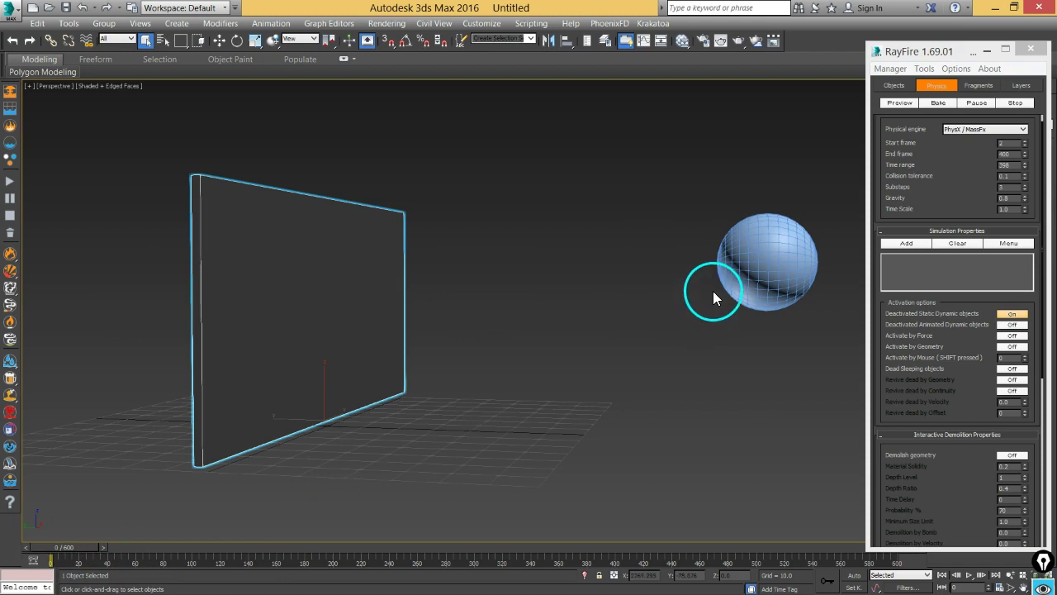
- Add the sphere to RayFire's Static & Kinematic Objects list
{"action": "left_click", "coordinate": [780, 297]}
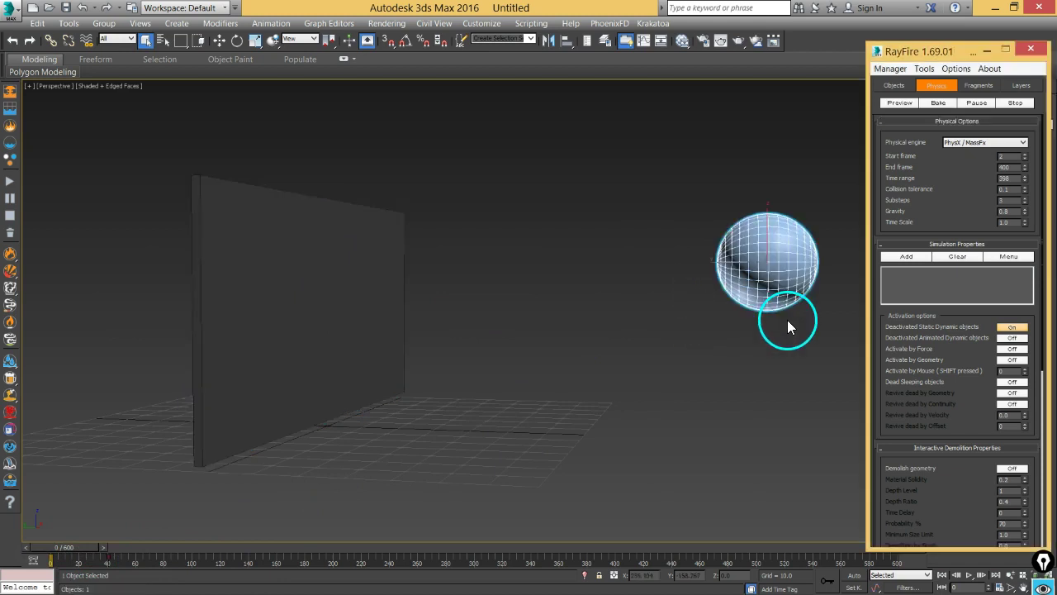
{"action": "left_click", "coordinate": [895, 87]}
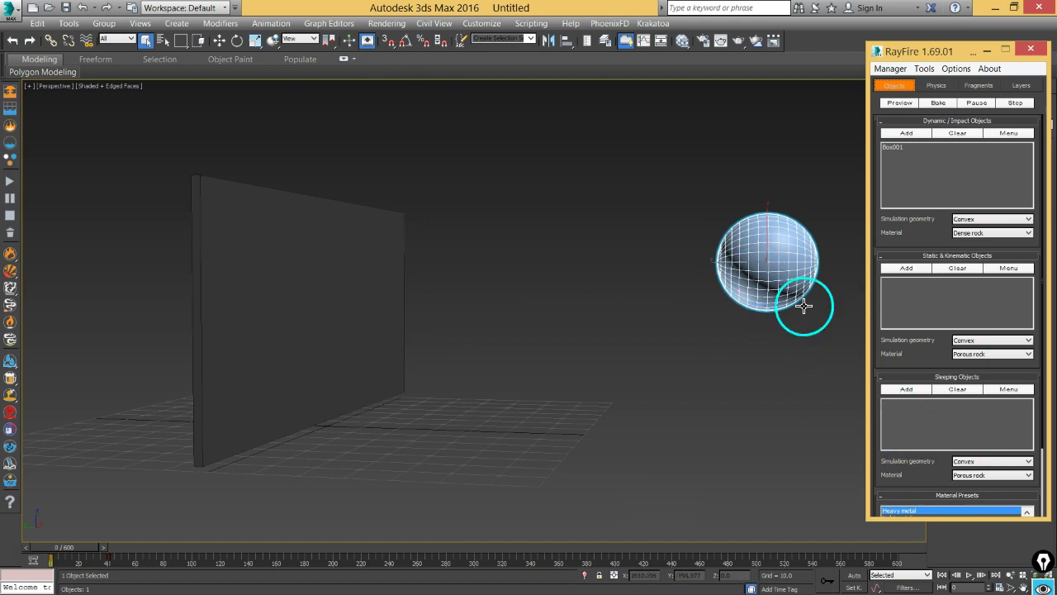
{"action": "left_click", "coordinate": [904, 268]}
- Preview the simulation with the sphere as a kinematic object until it passes the wall, and return to frame 0
{"action": "left_click", "coordinate": [940, 86]}
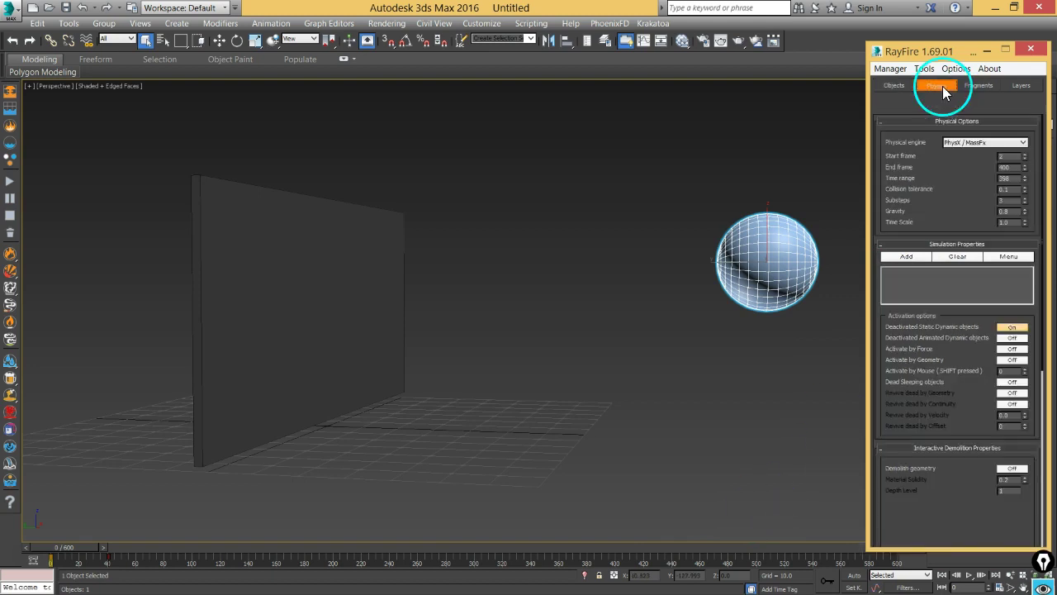
{"action": "left_click", "coordinate": [900, 103]}
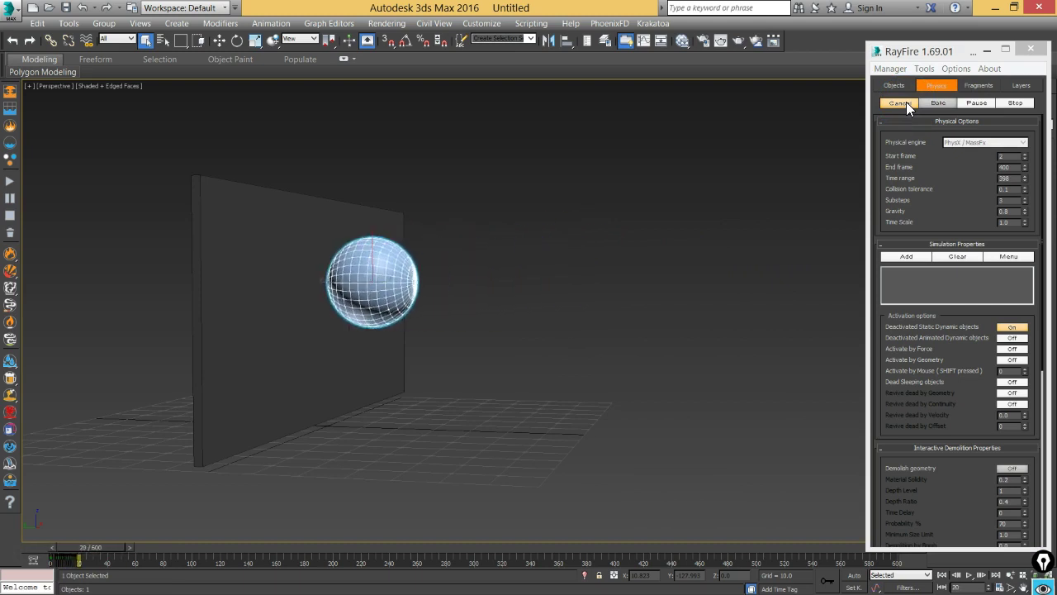
{"action": "left_click", "coordinate": [906, 101]}
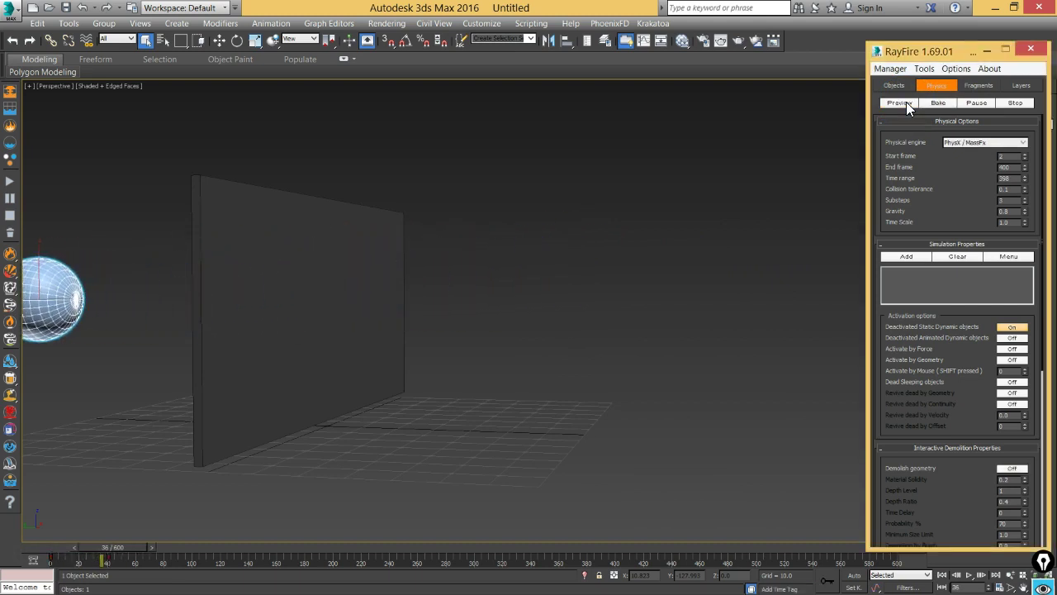
{"action": "left_click", "coordinate": [941, 575]}
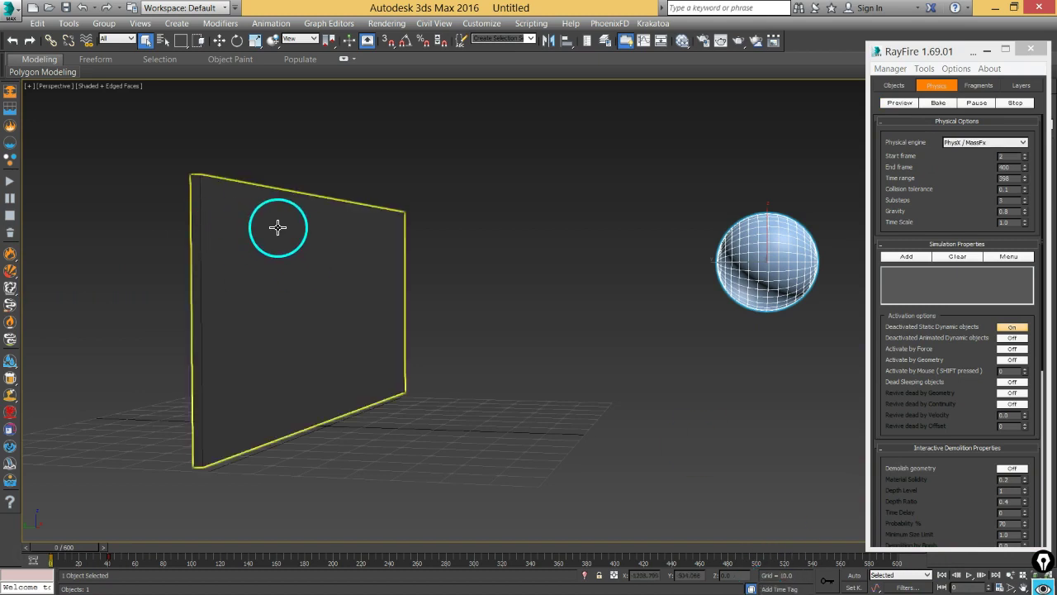
- Clear the Static & Kinematic Objects list and add the sphere to the Dynamic / Impact Objects list
{"action": "left_click", "coordinate": [894, 86]}
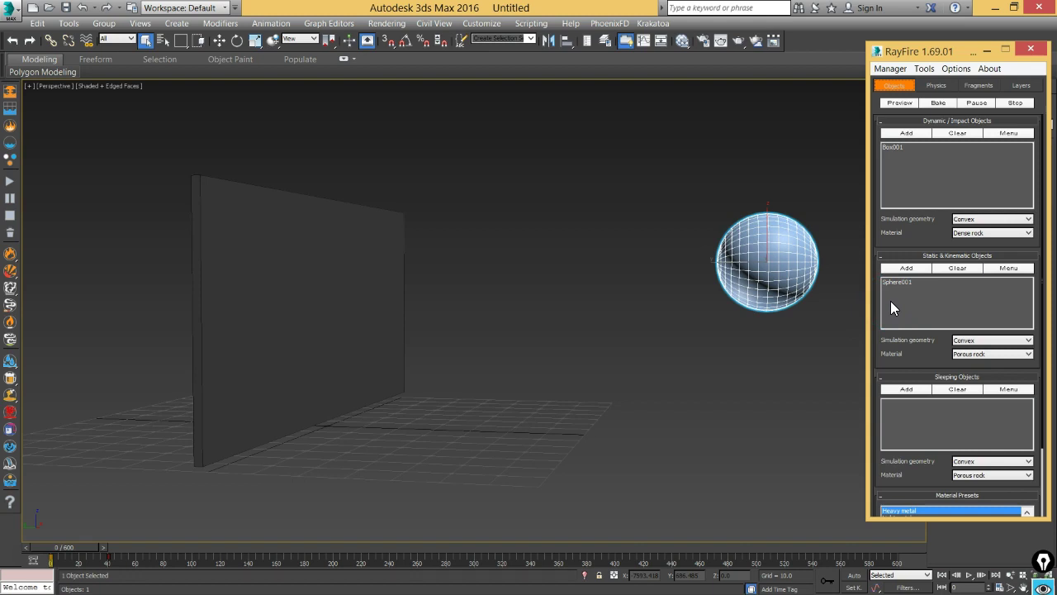
{"action": "left_click", "coordinate": [779, 258]}
{"action": "left_click", "coordinate": [779, 263]}
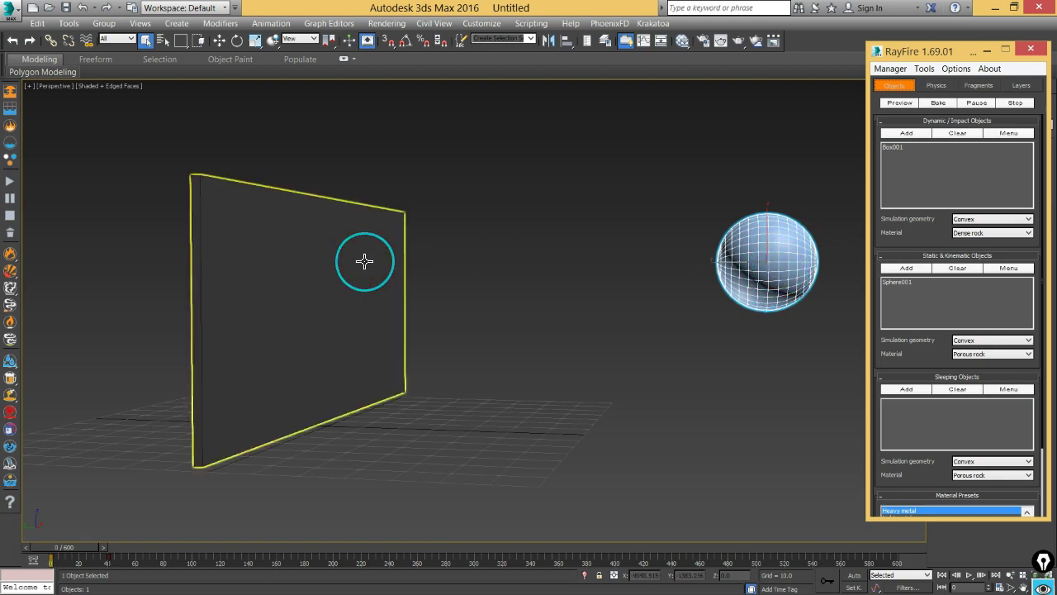
{"action": "left_click", "coordinate": [748, 320]}
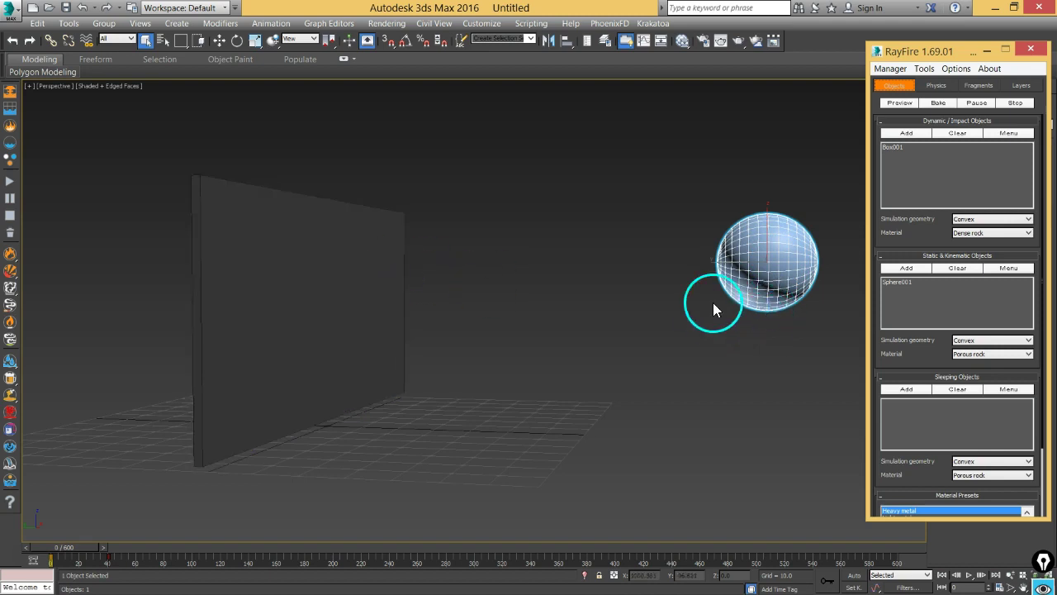
{"action": "left_click", "coordinate": [957, 268]}
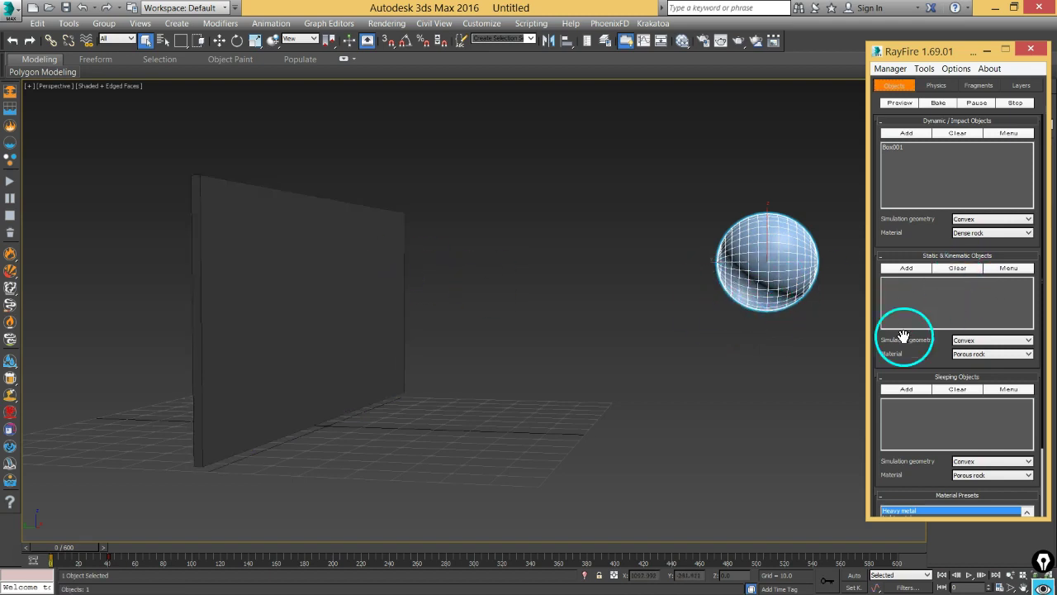
{"action": "left_click", "coordinate": [905, 133]}
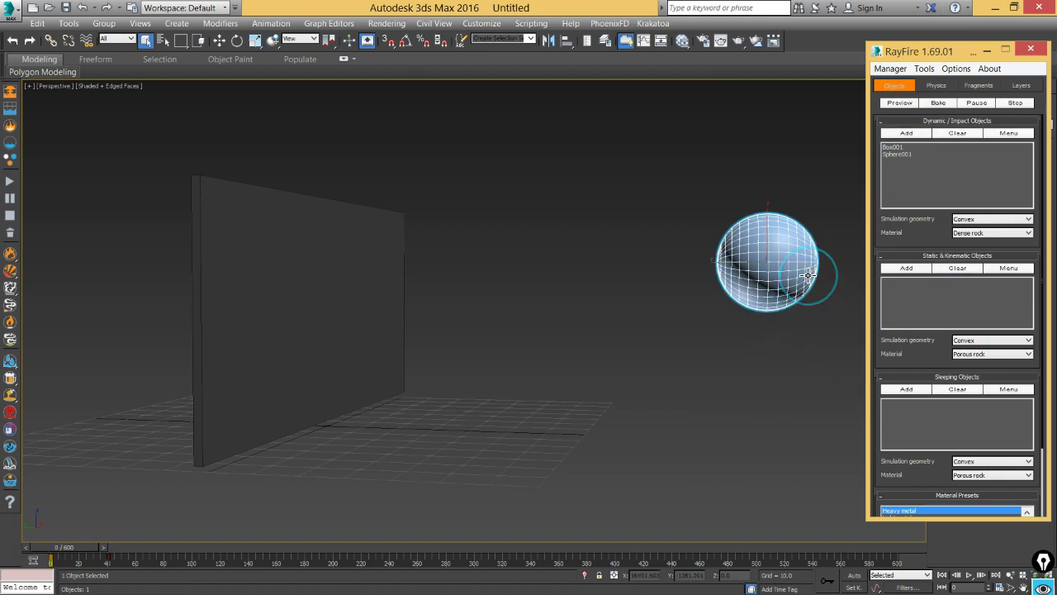
- Preview the simulation with the sphere as a dynamic object, stop it, and return to frame 0
{"action": "left_click", "coordinate": [935, 85]}
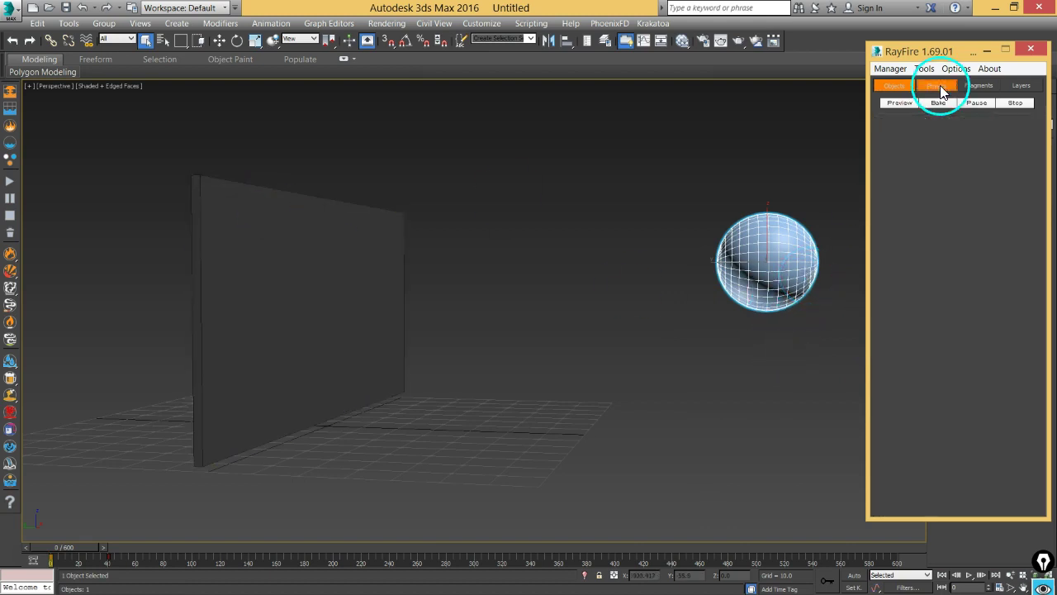
{"action": "left_click", "coordinate": [900, 103]}
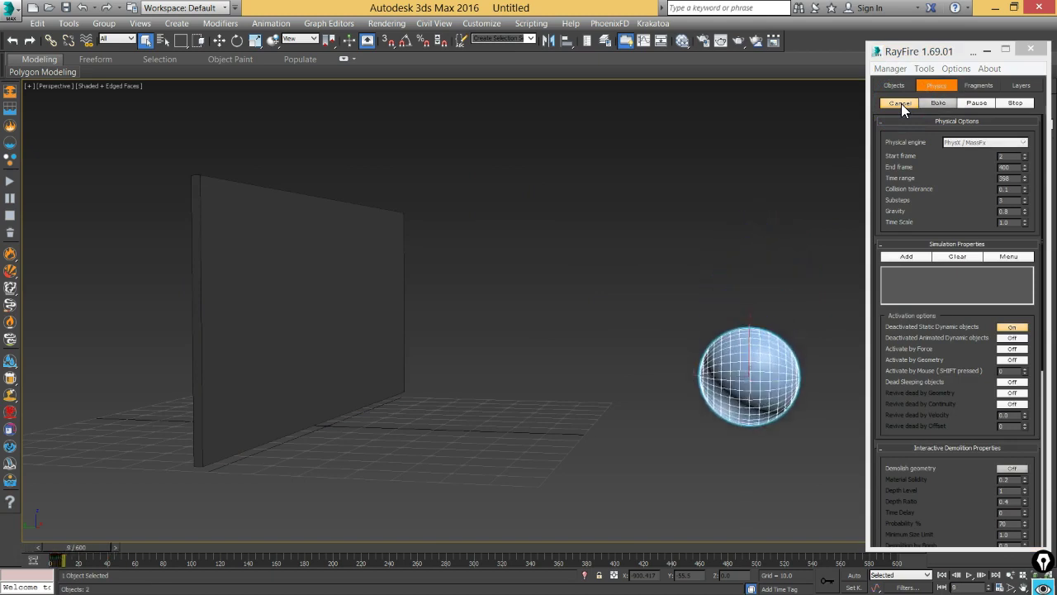
{"action": "left_click", "coordinate": [899, 102]}
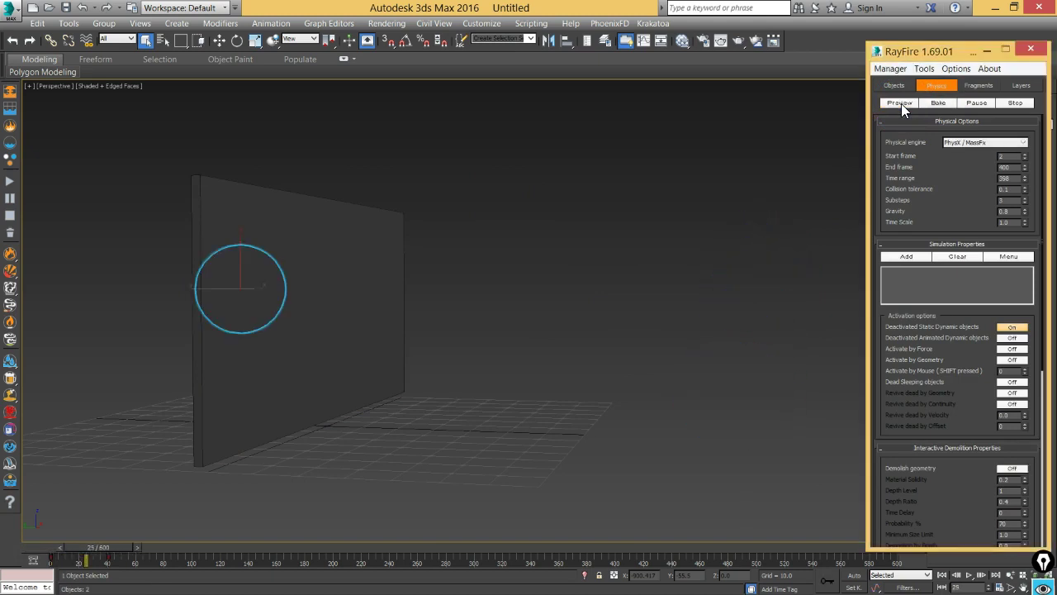
{"action": "left_click", "coordinate": [943, 575]}
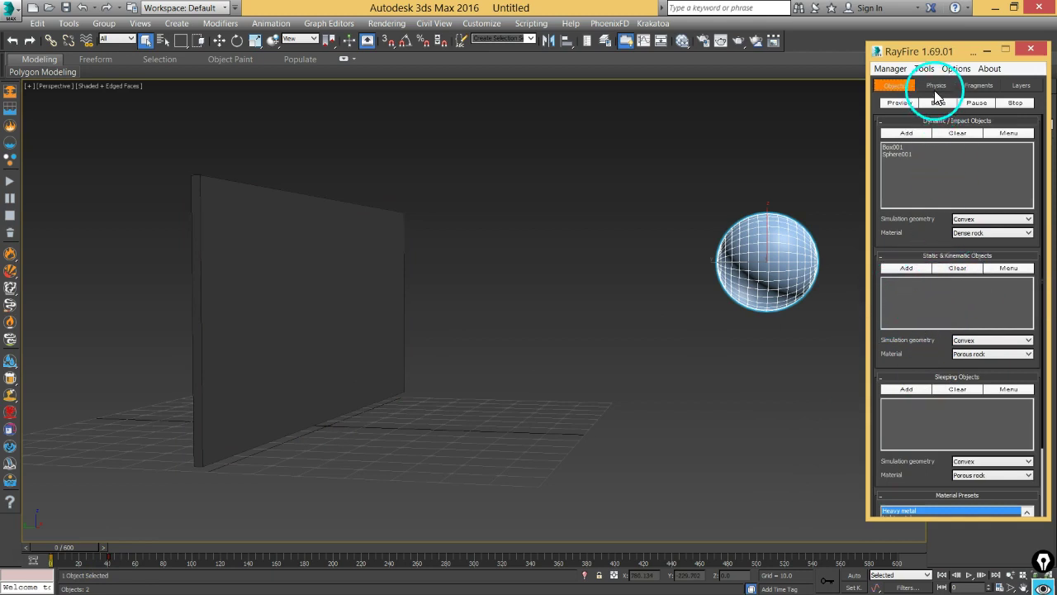
- Move the sphere back to the Static & Kinematic Objects list and add it to the Simulation Properties list
{"action": "left_click", "coordinate": [905, 267]}
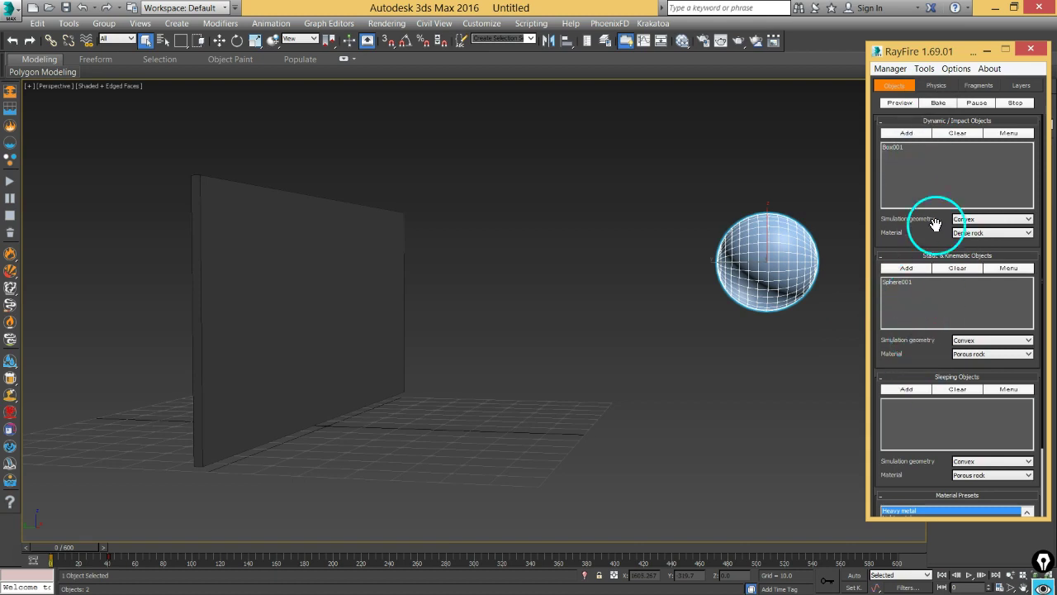
{"action": "left_click", "coordinate": [936, 85]}
{"action": "left_click_drag", "start_coordinate": [933, 381], "coordinate": [938, 281]}
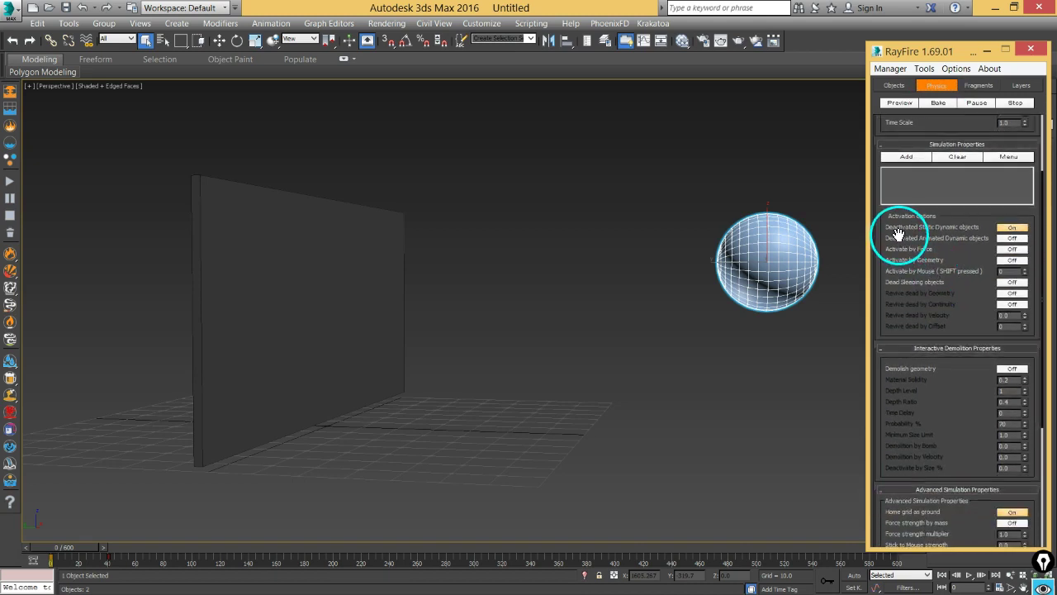
{"action": "left_click", "coordinate": [322, 272]}
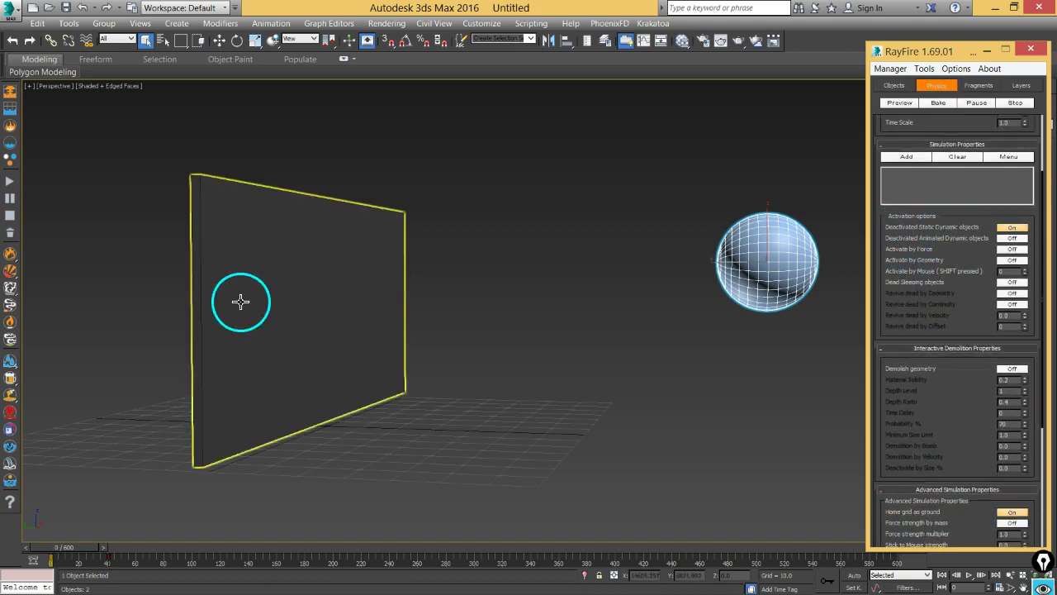
{"action": "left_click", "coordinate": [509, 281]}
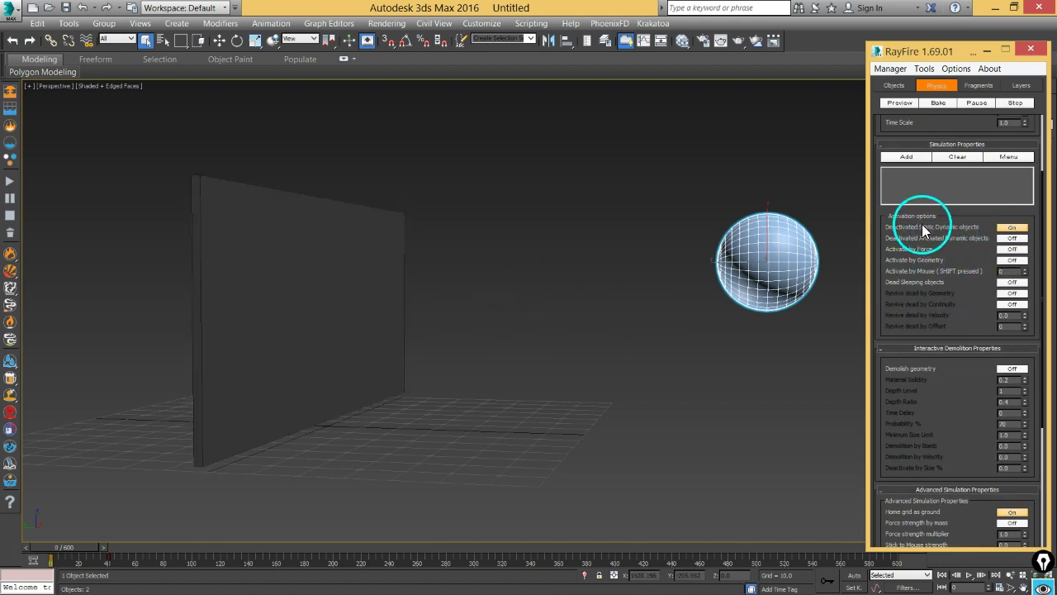
{"action": "left_click_drag", "start_coordinate": [943, 242], "coordinate": [937, 277]}
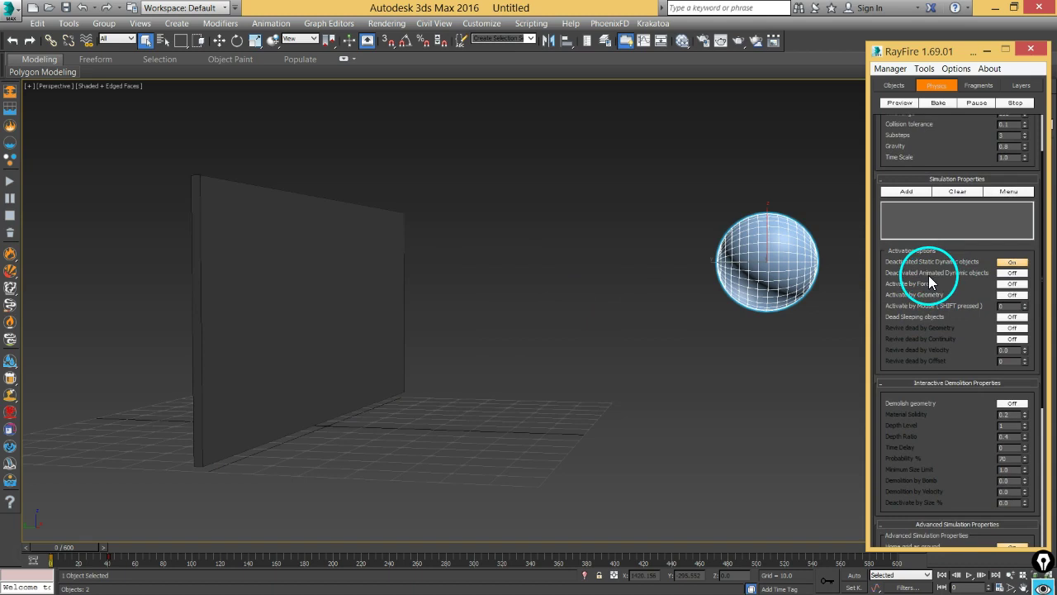
{"action": "left_click", "coordinate": [278, 325]}
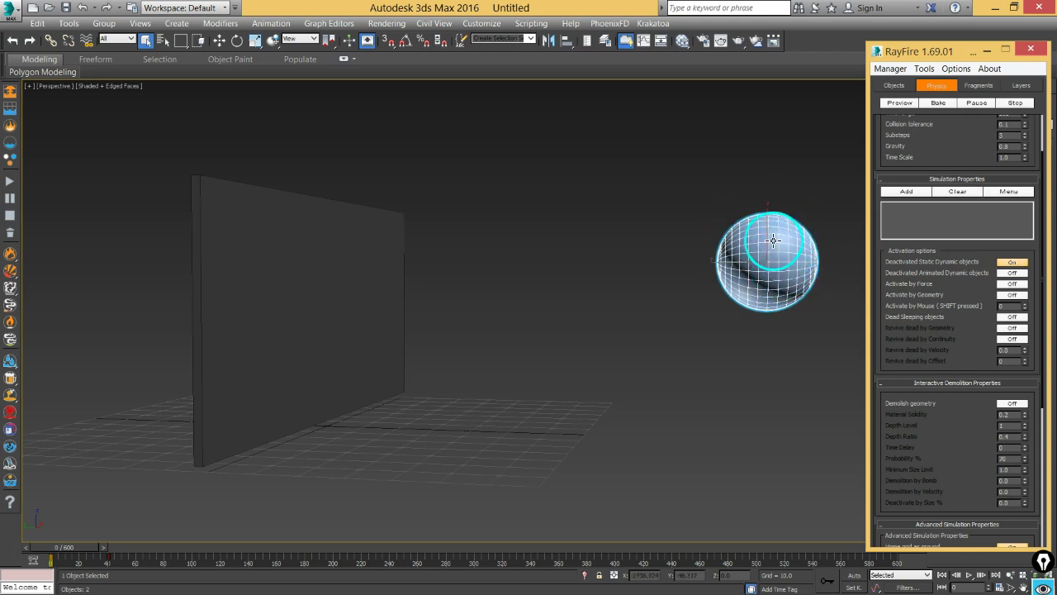
{"action": "left_click_drag", "start_coordinate": [915, 278], "coordinate": [956, 288]}
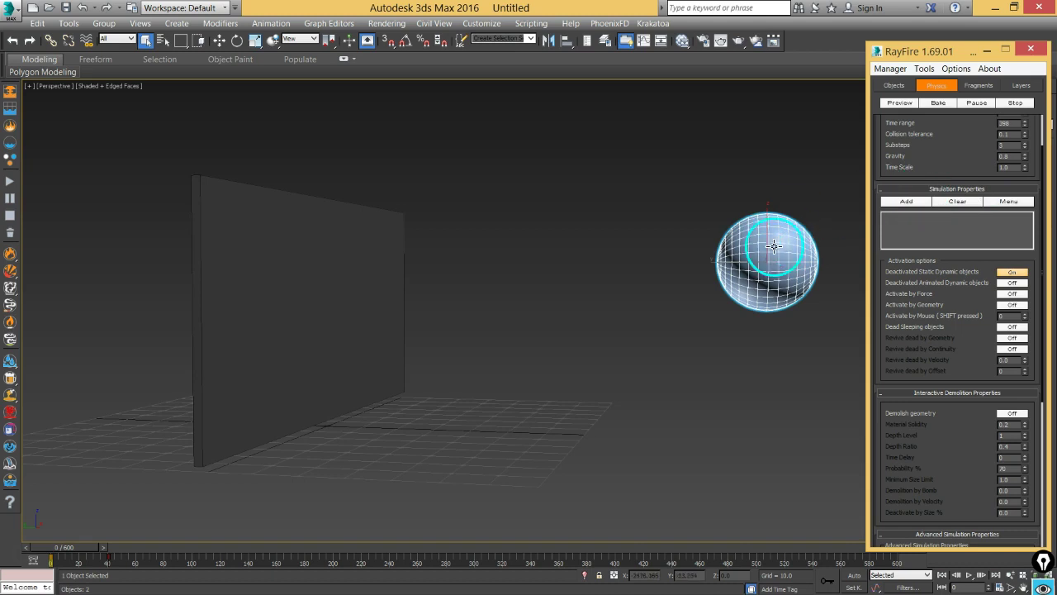
{"action": "left_click", "coordinate": [890, 203]}
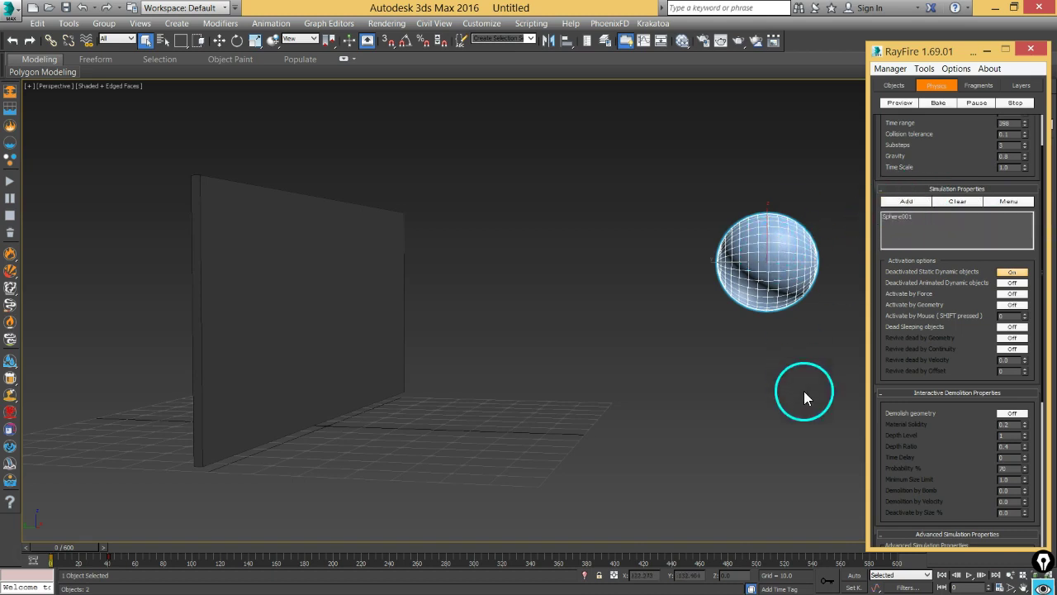
- Preview the simulation with Deactivated Static Dynamic objects enabled for the sphere, stop it after the sphere passes the wall, and return to frame 0
{"action": "left_click", "coordinate": [895, 104]}
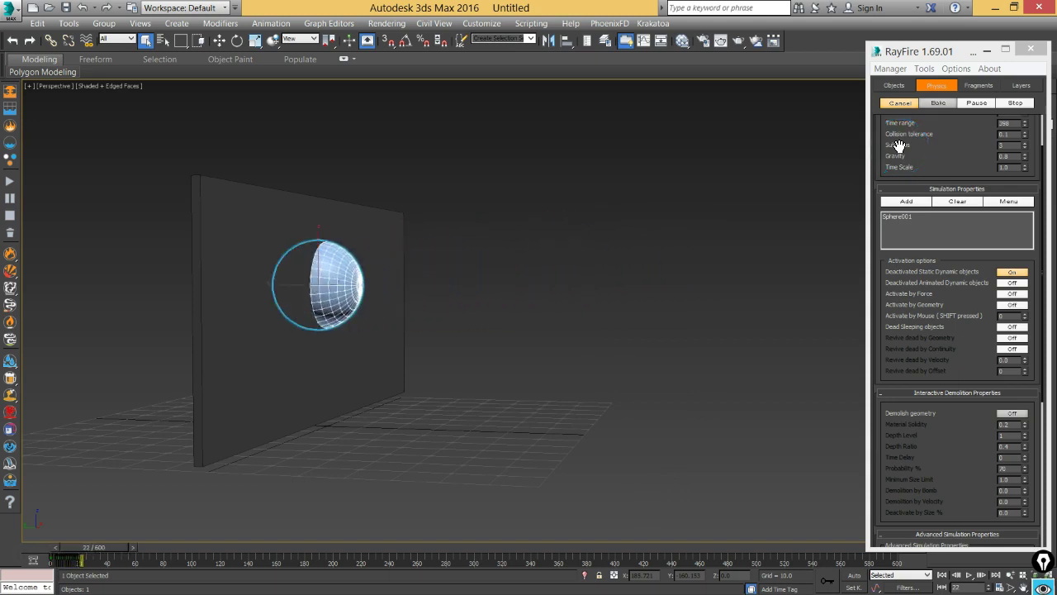
{"action": "left_click", "coordinate": [908, 109]}
{"action": "left_click", "coordinate": [239, 480]}
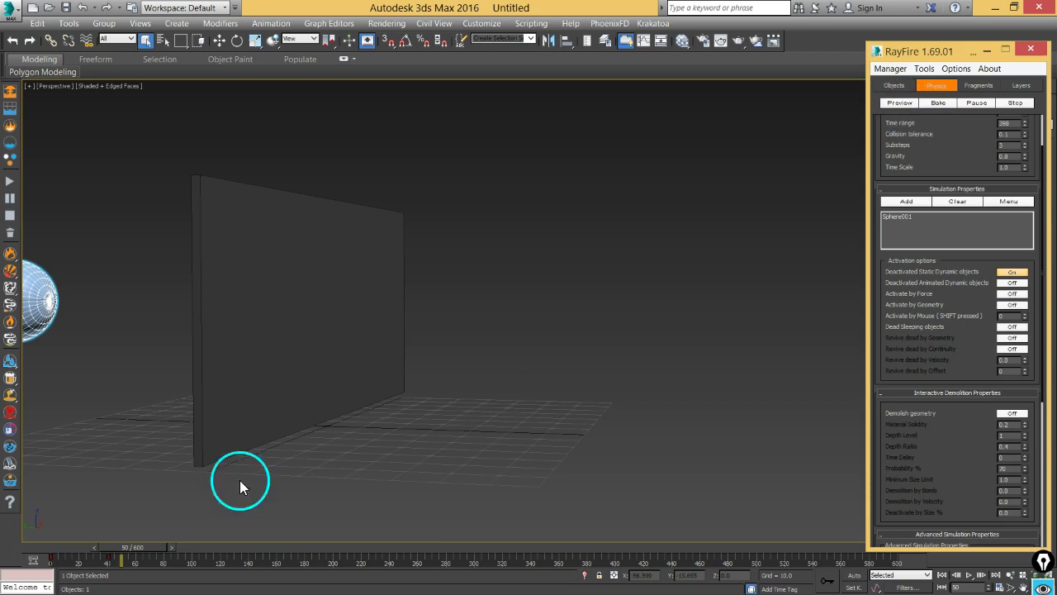
{"action": "left_click_drag", "start_coordinate": [140, 555], "coordinate": [53, 555]}
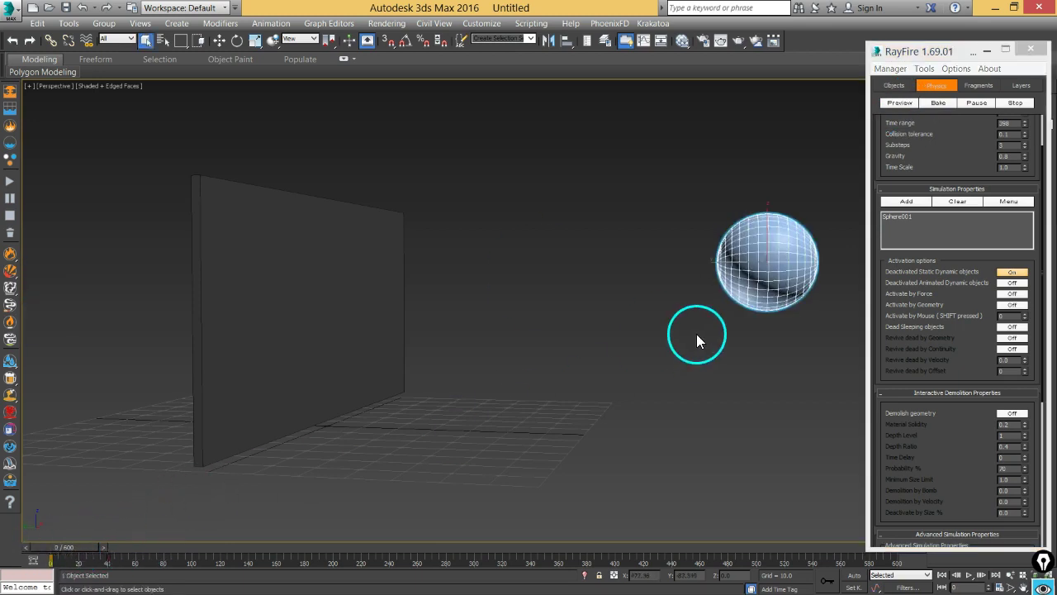
- Enable Activate by Geometry for the sphere, preview the simulation until the sphere has passed the wall, and return to frame 0
{"action": "left_click", "coordinate": [1011, 305]}
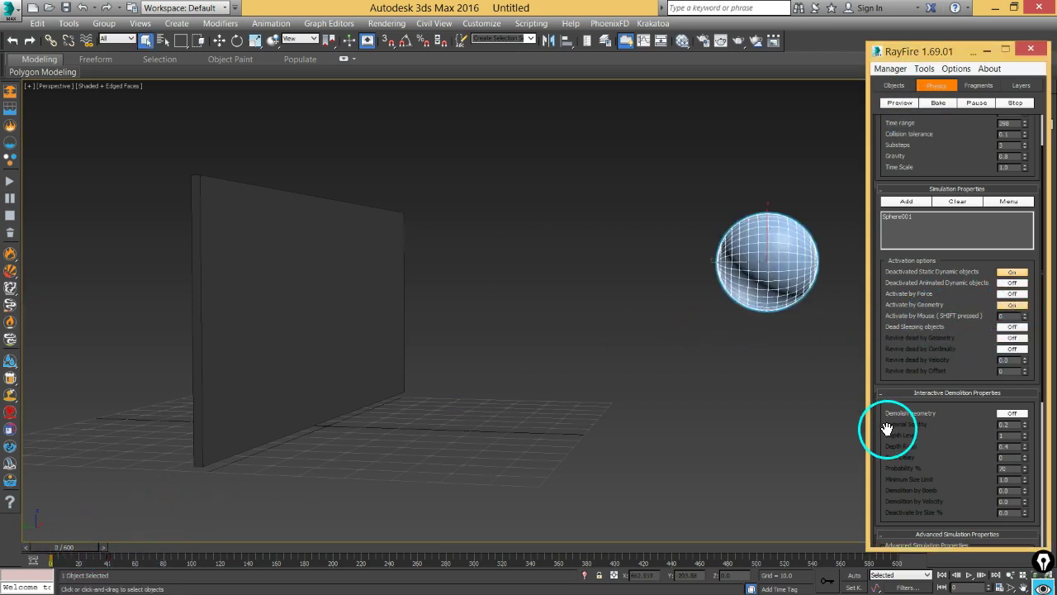
{"action": "left_click", "coordinate": [900, 104]}
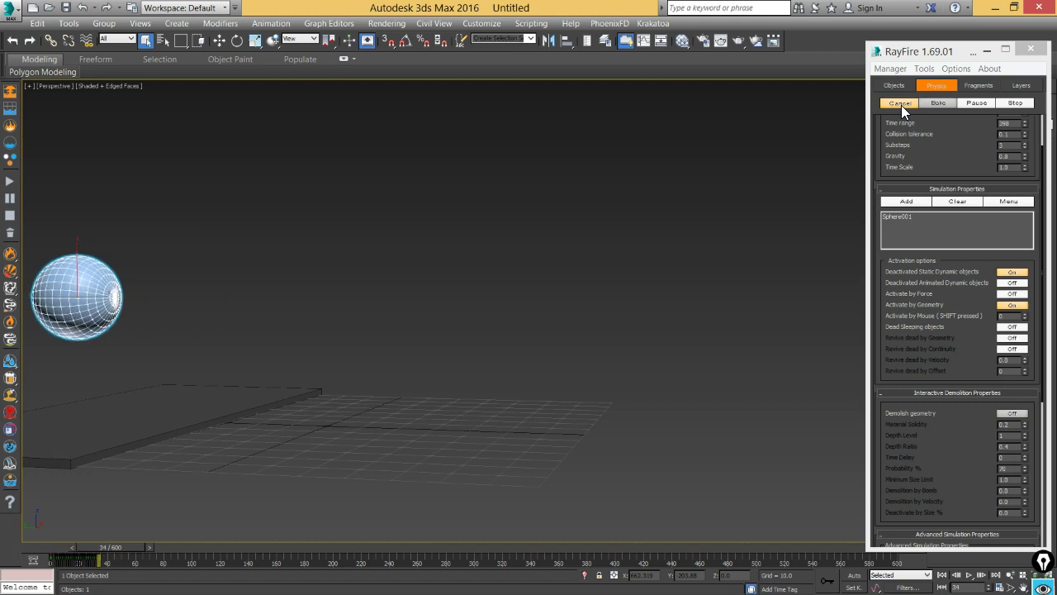
{"action": "left_click", "coordinate": [901, 105]}
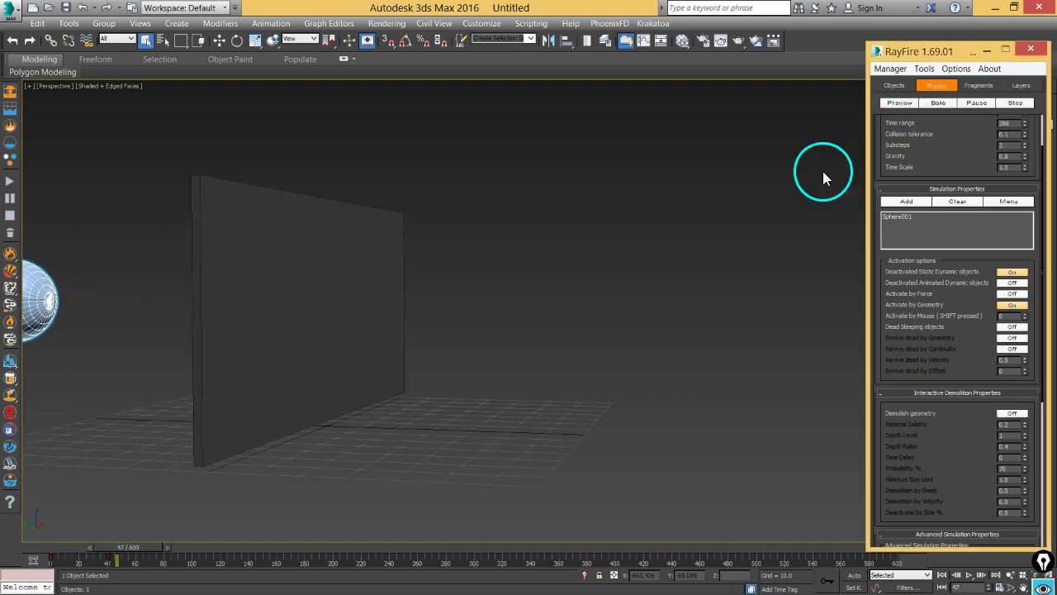
{"action": "left_click_drag", "start_coordinate": [138, 555], "coordinate": [55, 543]}
{"action": "key", "text": "q"}
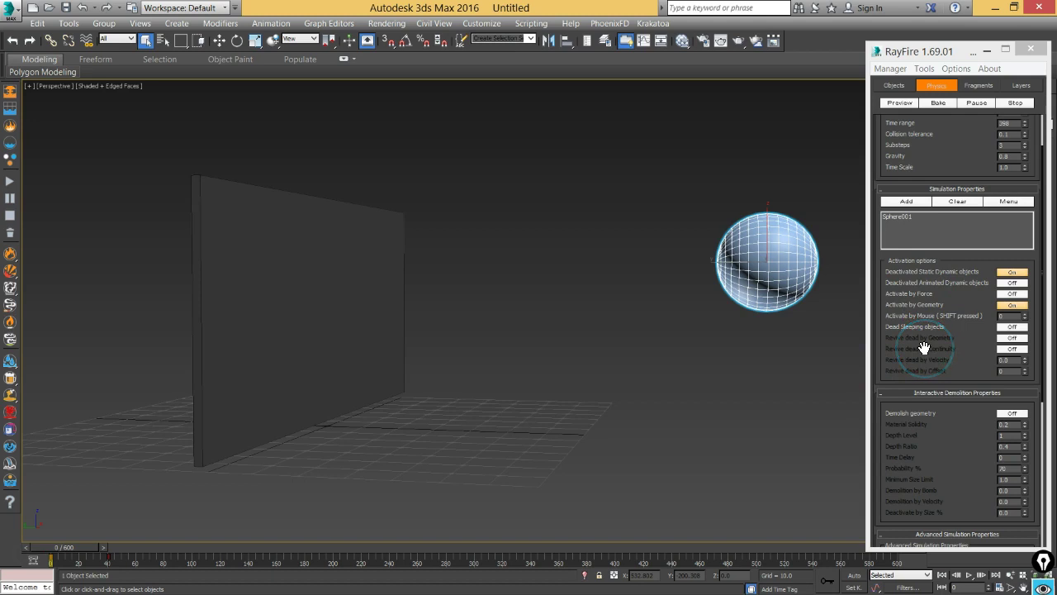
- Check the simulation object lists, then turn off Activate by Geometry and Deactivated Static Dynamic objects for the sphere
{"action": "left_click", "coordinate": [884, 85]}
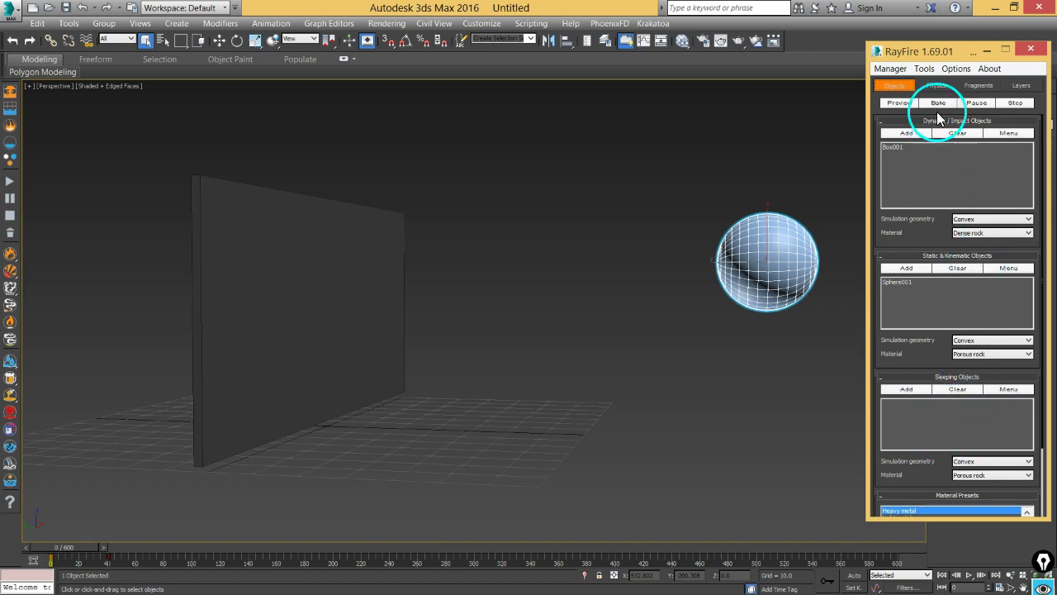
{"action": "left_click", "coordinate": [935, 85]}
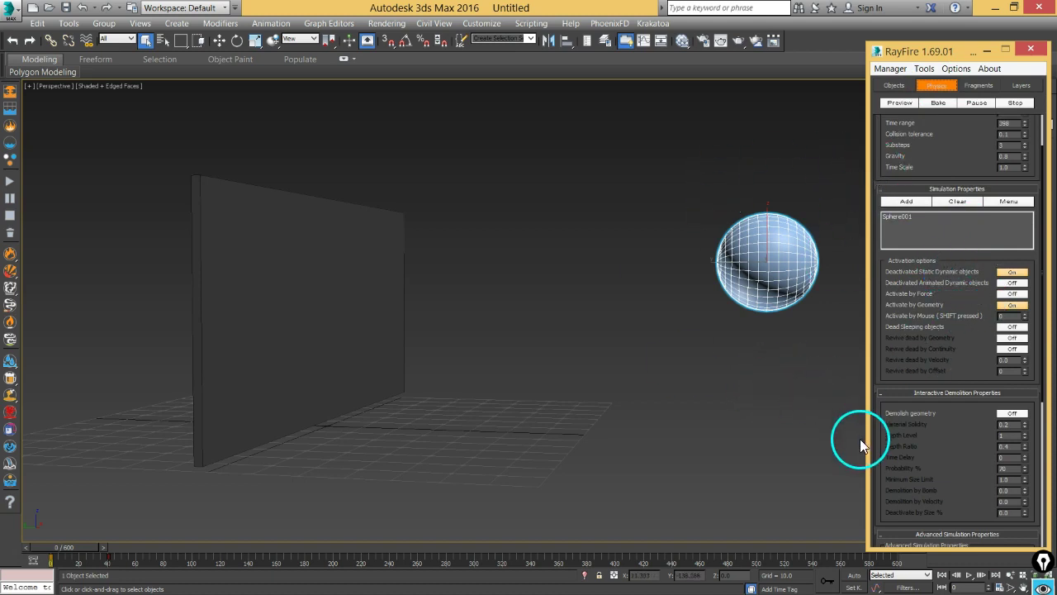
{"action": "left_click", "coordinate": [1012, 306]}
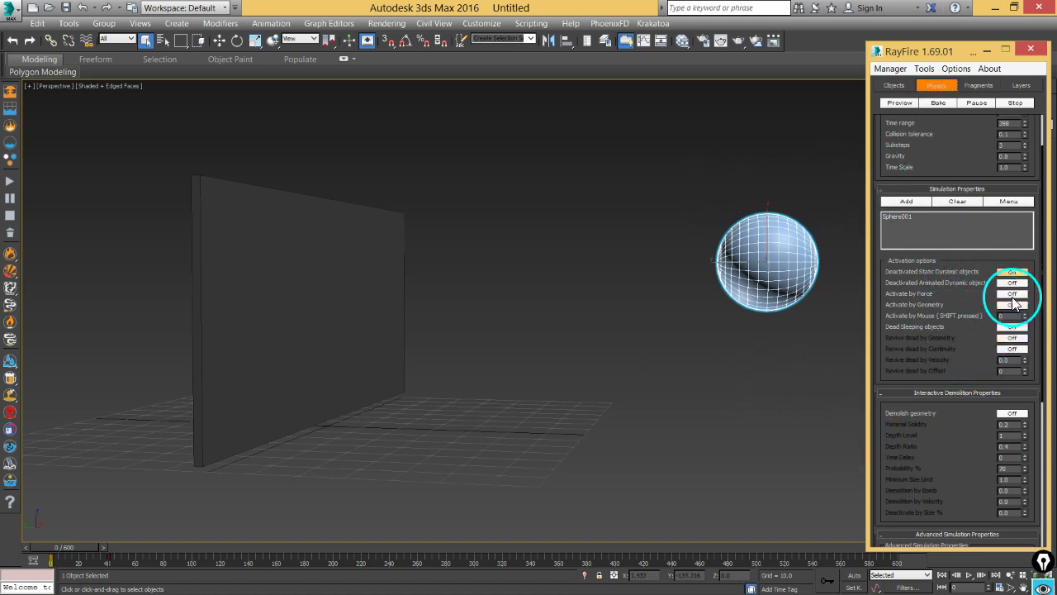
{"action": "left_click", "coordinate": [1012, 272]}
- Clear the Dynamic / Impact Objects, Static & Kinematic Objects and Simulation Properties lists
{"action": "left_click", "coordinate": [896, 88]}
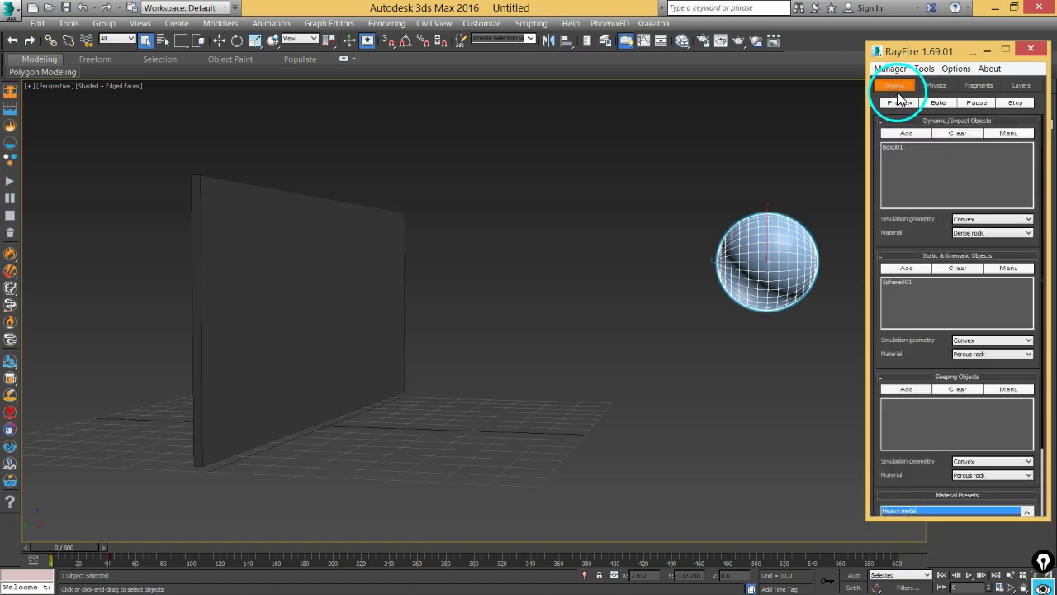
{"action": "left_click", "coordinate": [955, 269]}
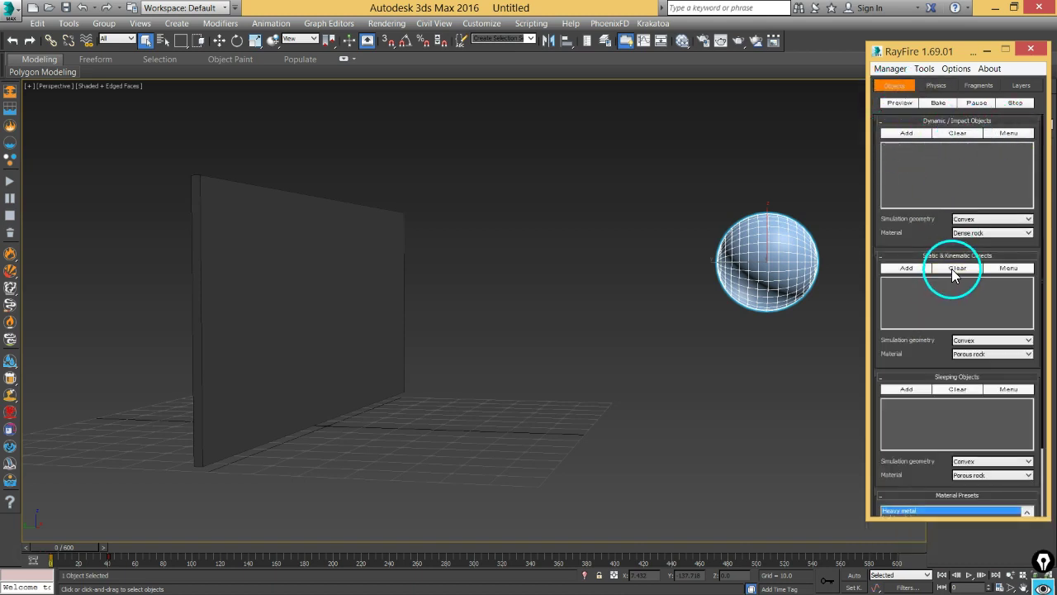
{"action": "left_click", "coordinate": [936, 86]}
{"action": "left_click", "coordinate": [956, 202]}
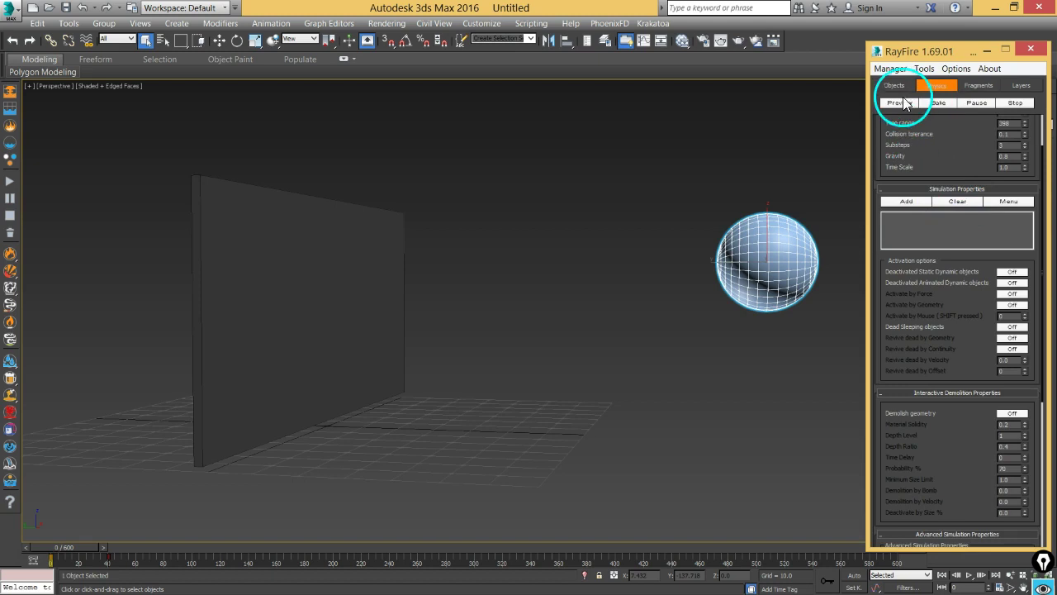
{"action": "left_click", "coordinate": [898, 89]}
{"action": "left_click", "coordinate": [797, 239]}
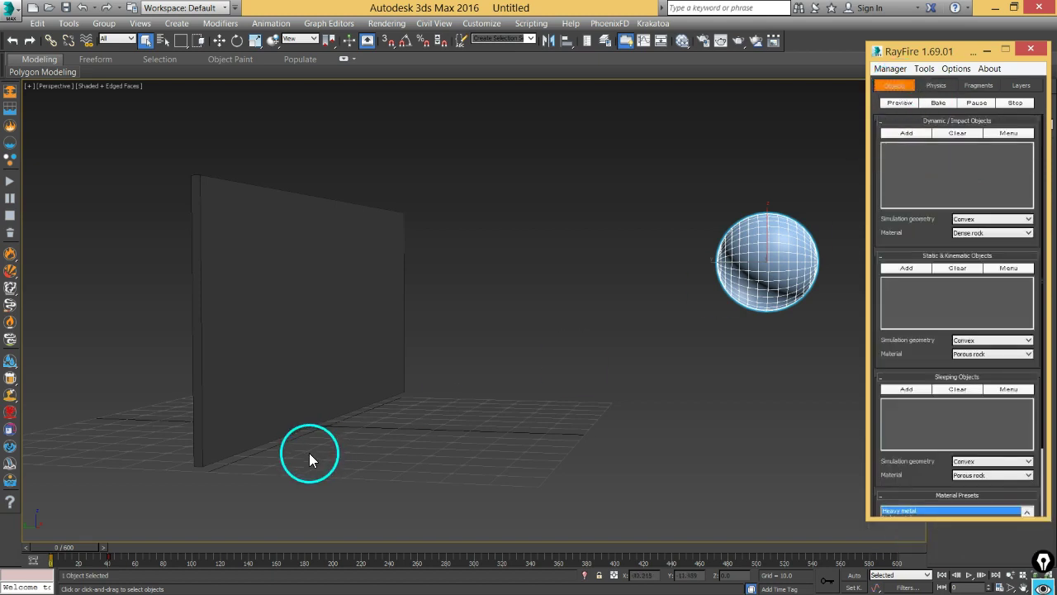
{"action": "mouse_move", "coordinate": [91, 553]}
{"action": "left_mouse_down"}
{"action": "mouse_move", "coordinate": [130, 550]}
{"action": "mouse_move", "coordinate": [75, 555]}
{"action": "left_mouse_up"}
- Select the wall and bring up RayFire's fragmentation options with the Voronoi - Uniform type
{"action": "left_click", "coordinate": [278, 334]}
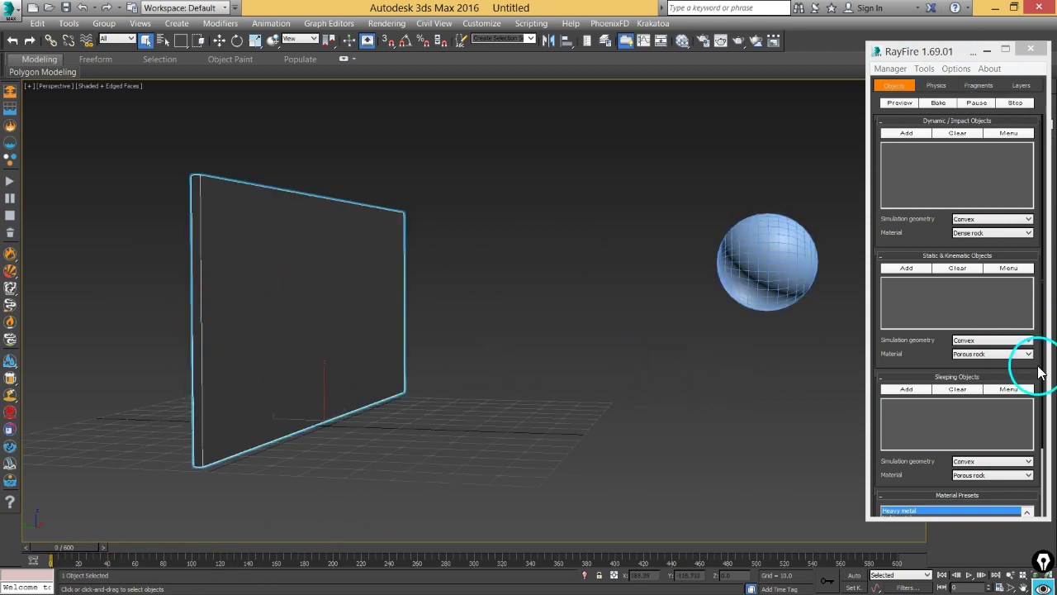
{"action": "left_click_drag", "start_coordinate": [948, 58], "coordinate": [877, 498]}
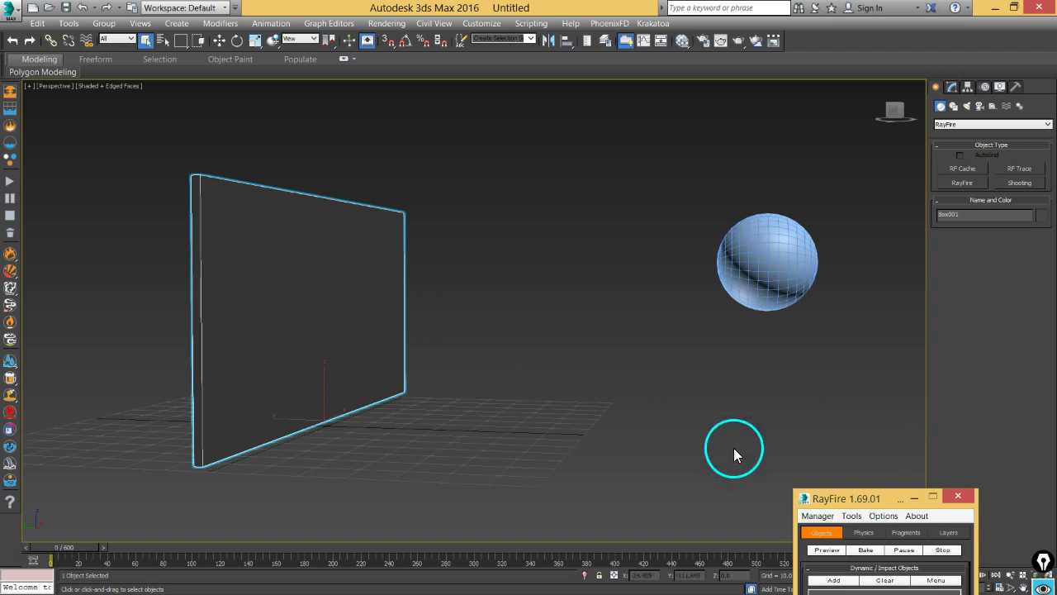
{"action": "left_click_drag", "start_coordinate": [856, 500], "coordinate": [784, 65]}
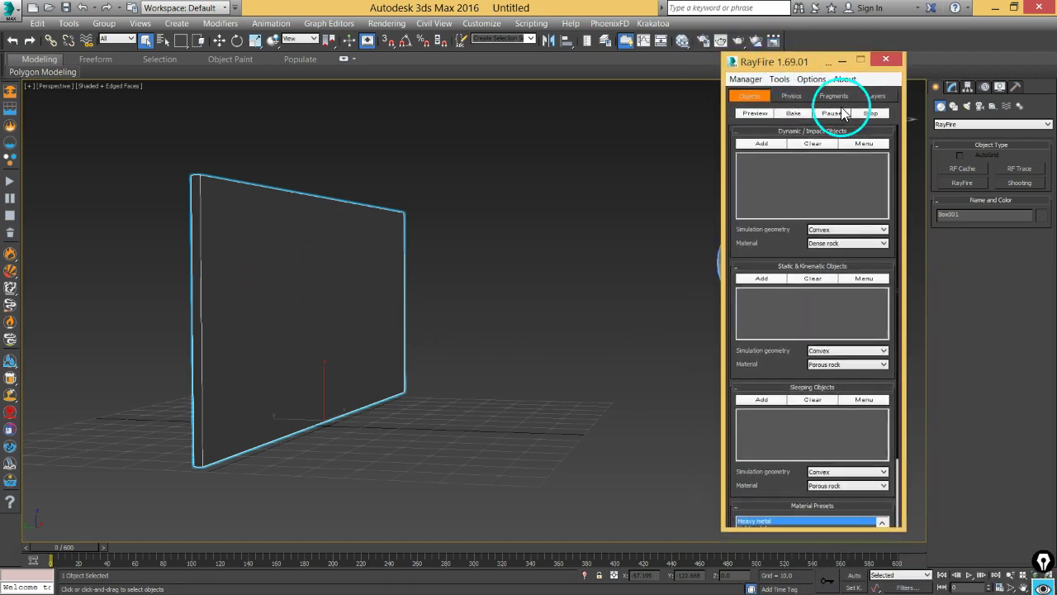
{"action": "left_click", "coordinate": [834, 100]}
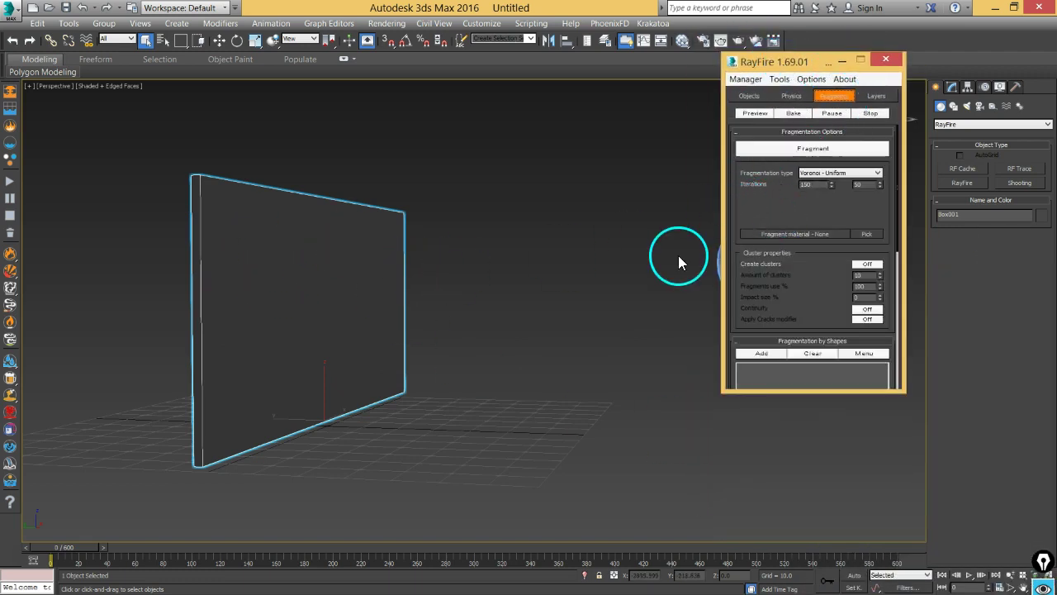
{"action": "left_click", "coordinate": [822, 207]}
{"action": "left_click", "coordinate": [823, 149]}
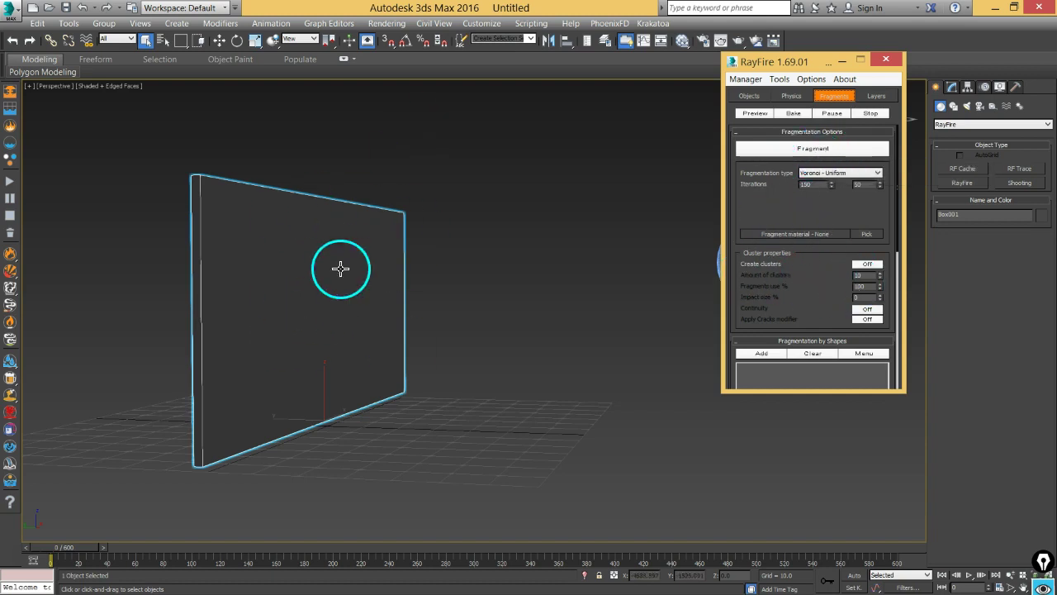
- Move the RayFire window out of the way and add a RayFire Voronoi modifier to the wall
{"action": "left_click_drag", "start_coordinate": [779, 61], "coordinate": [869, 571]}
{"action": "left_click", "coordinate": [777, 324]}
{"action": "left_click", "coordinate": [950, 88]}
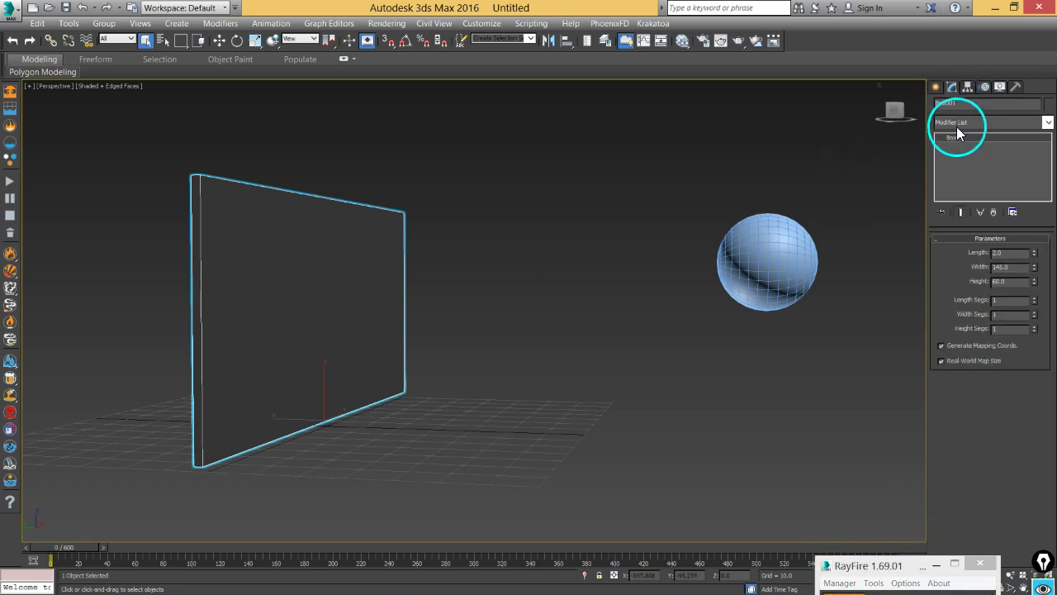
{"action": "left_click", "coordinate": [957, 127]}
{"action": "key", "text": "r"}
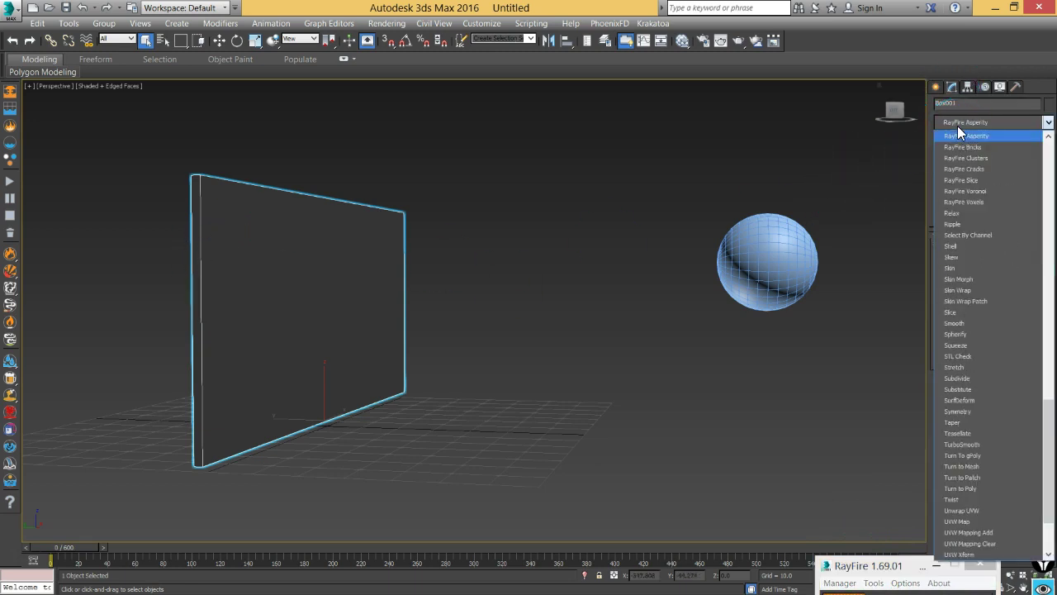
{"action": "left_click", "coordinate": [980, 191]}
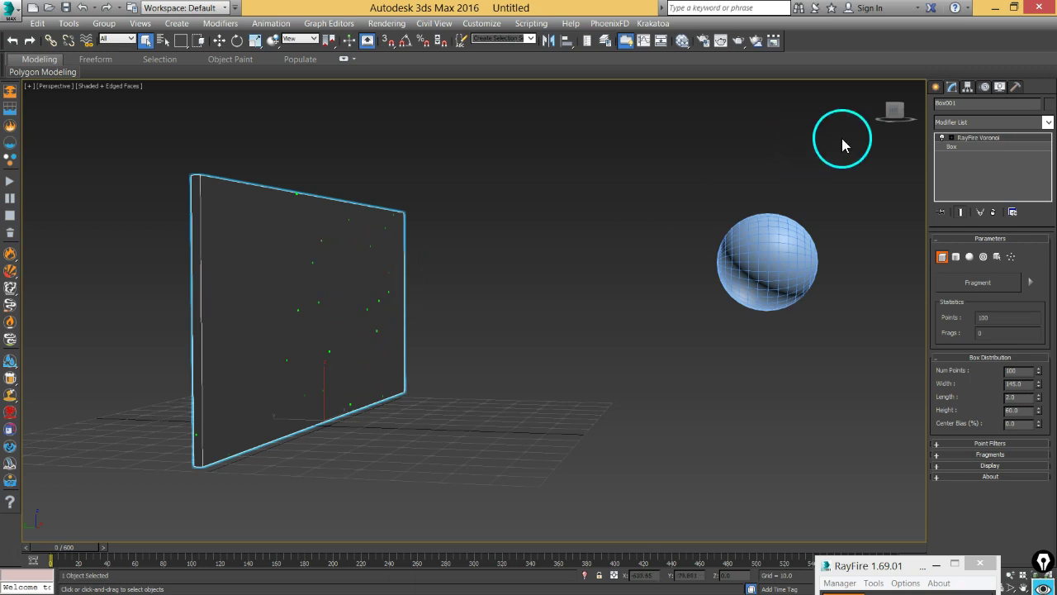
- Fragment the wall with the RayFire Voronoi modifier and set the number of distribution points to 400
{"action": "left_click_drag", "start_coordinate": [895, 117], "coordinate": [871, 109]}
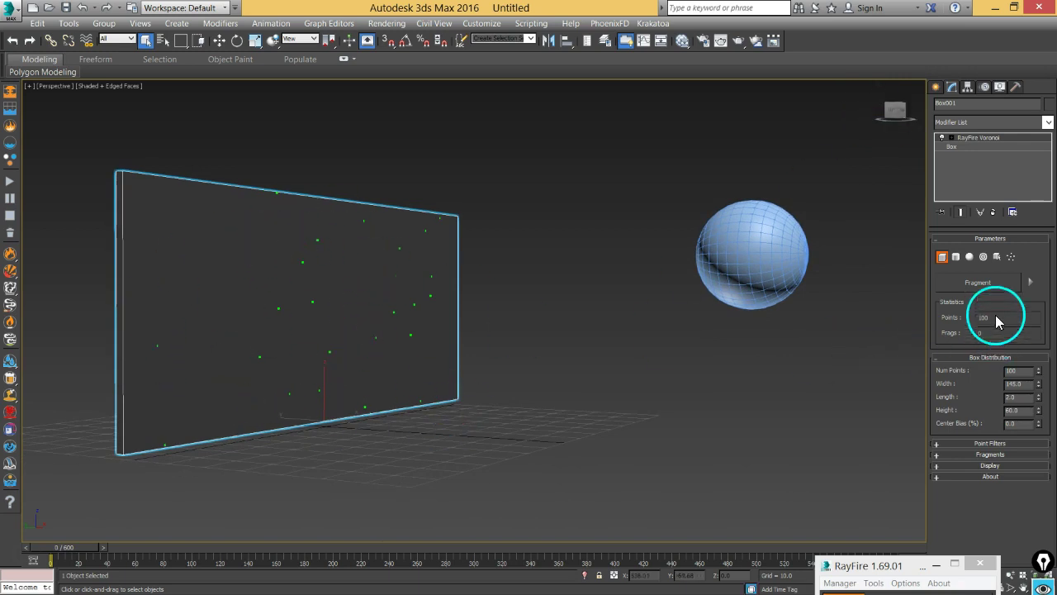
{"action": "left_click", "coordinate": [975, 284]}
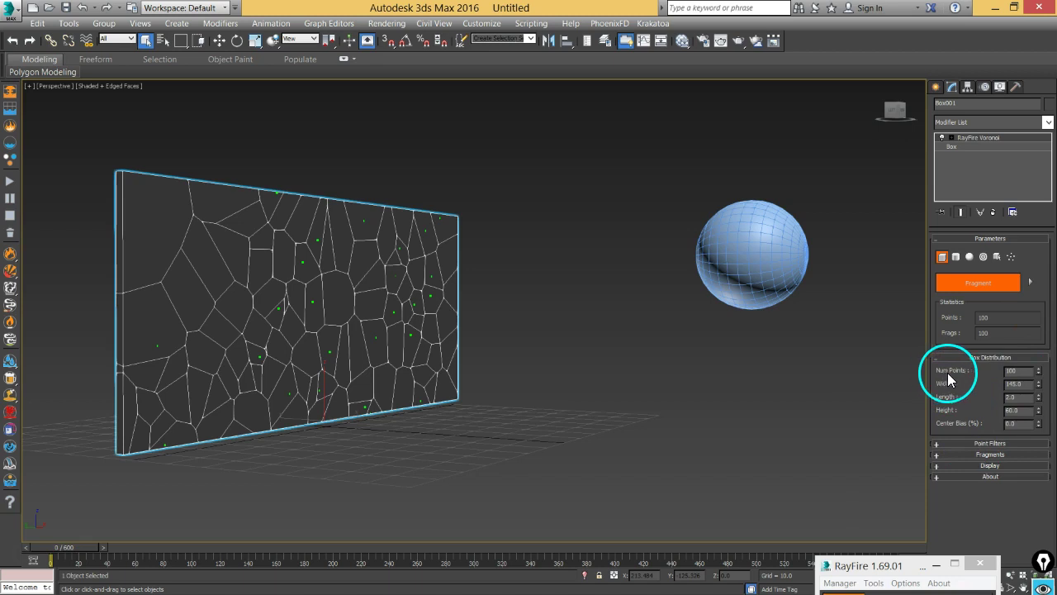
{"action": "double_click", "coordinate": [1010, 371]}
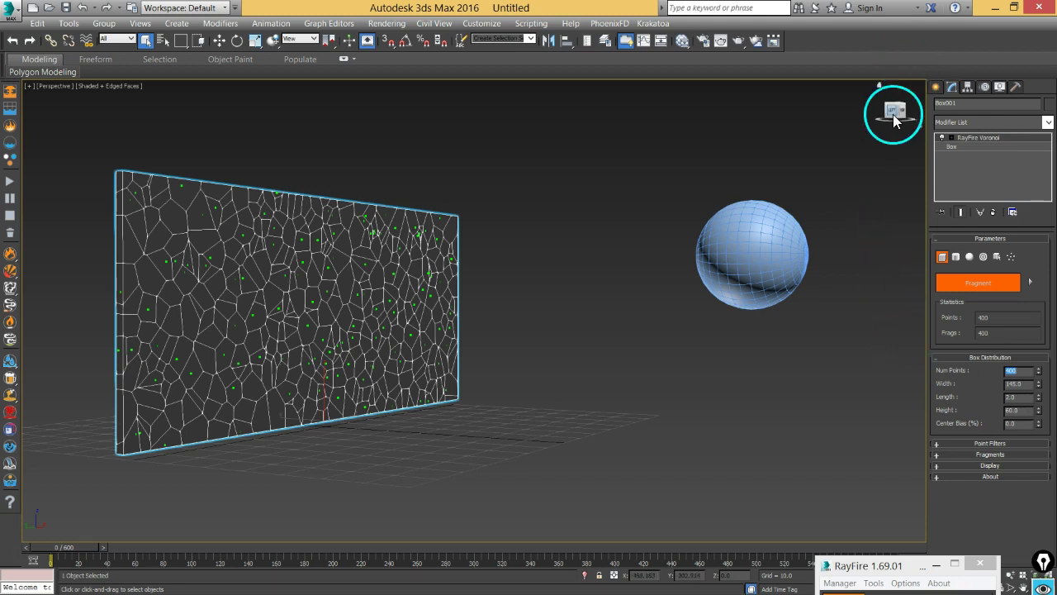
- Enlarge the Voronoi box distribution slightly beyond the wall, to about 149.4 width, 2.6 length and 67.6 height
{"action": "left_click_drag", "start_coordinate": [889, 111], "coordinate": [904, 135]}
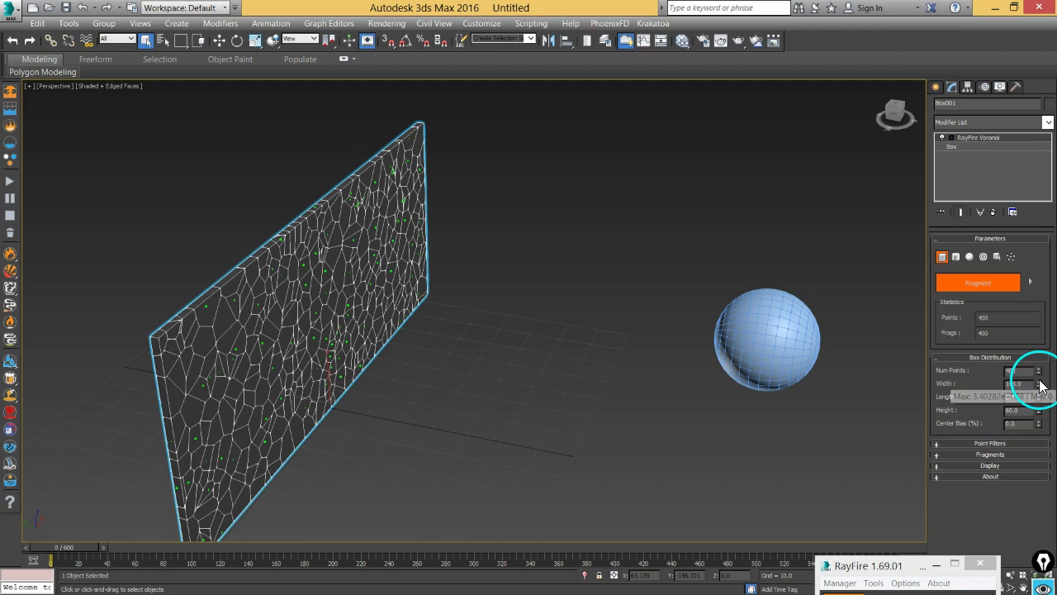
{"action": "left_click_drag", "start_coordinate": [1039, 384], "coordinate": [1040, 472]}
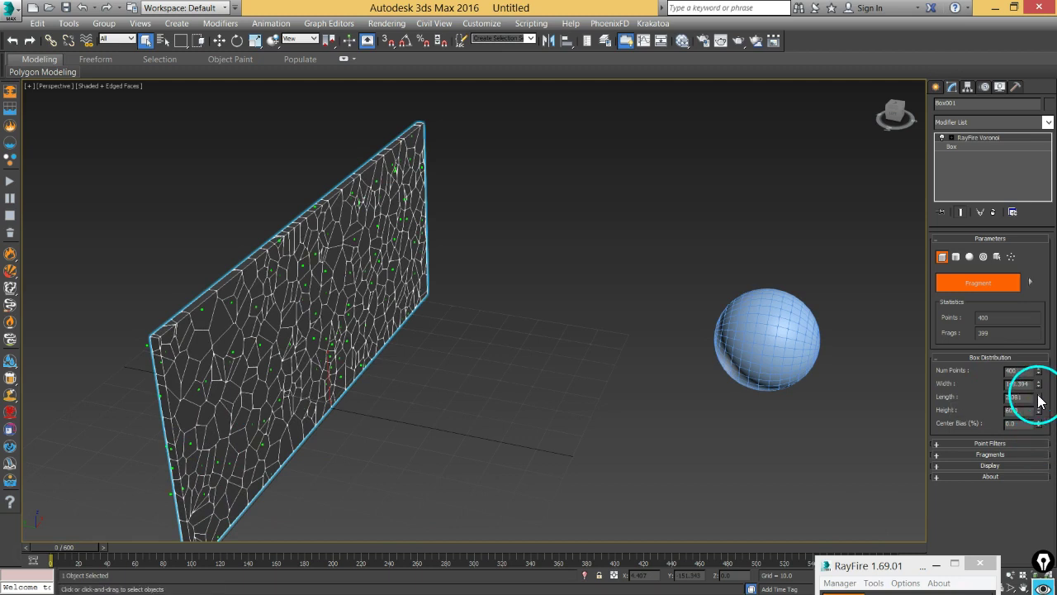
{"action": "left_click_drag", "start_coordinate": [1038, 394], "coordinate": [1039, 395]}
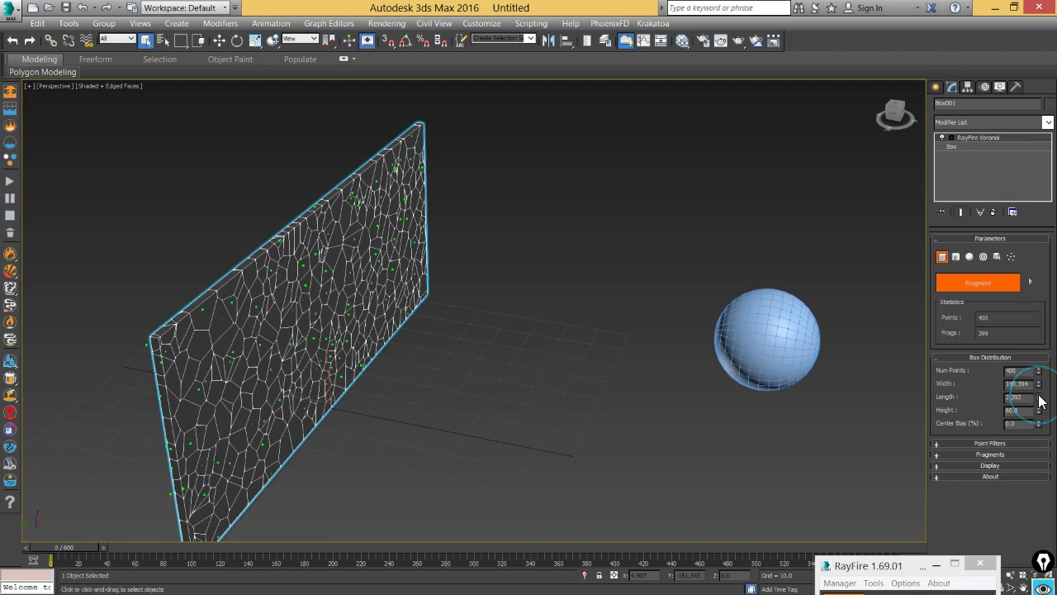
{"action": "left_click", "coordinate": [1038, 395]}
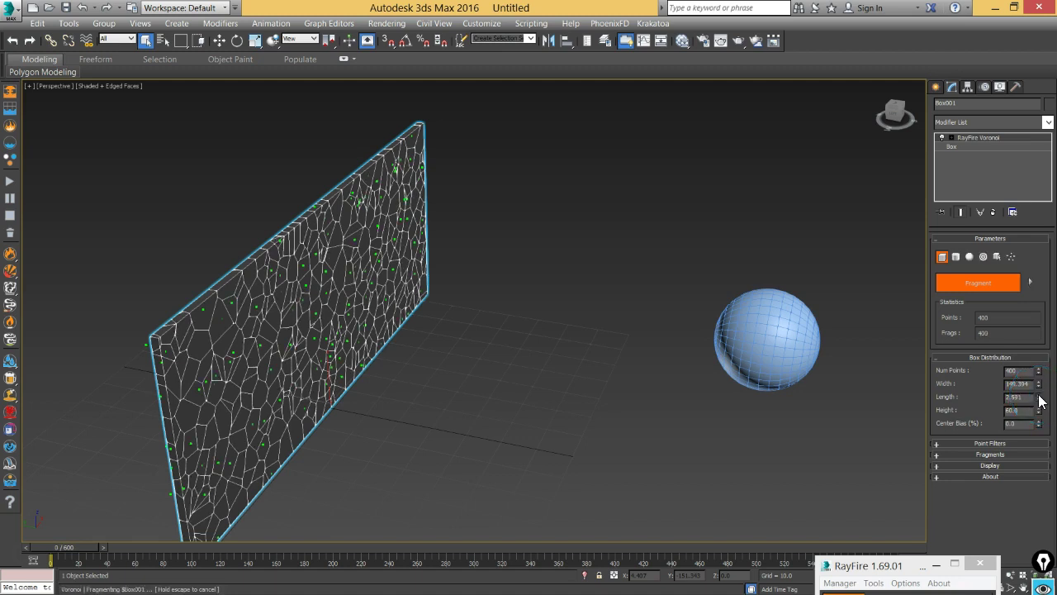
{"action": "left_click", "coordinate": [1039, 408]}
{"action": "left_click", "coordinate": [1039, 409]}
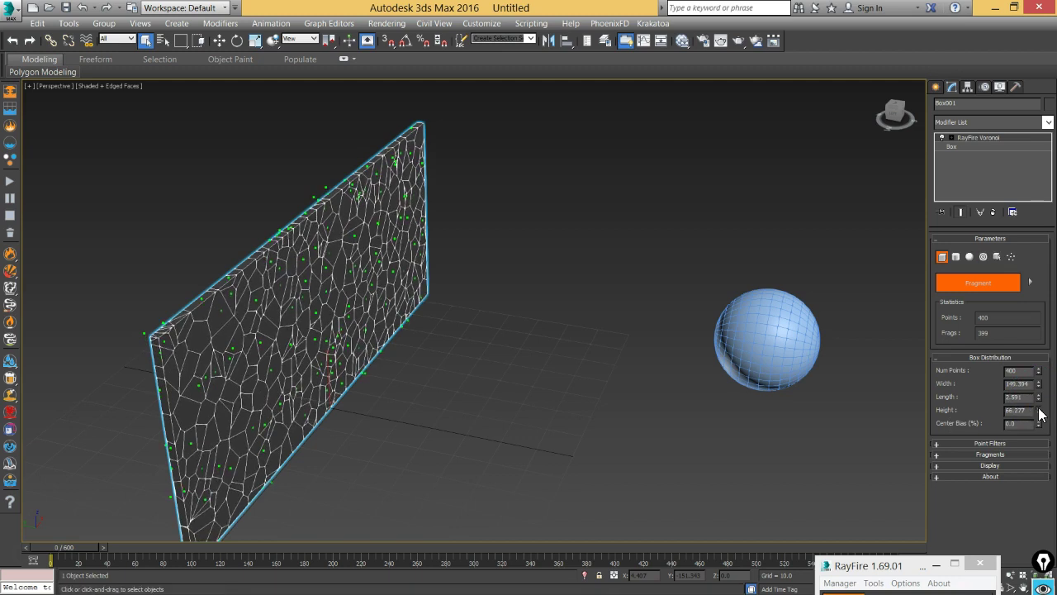
{"action": "left_click", "coordinate": [1039, 409]}
{"action": "left_click", "coordinate": [189, 312]}
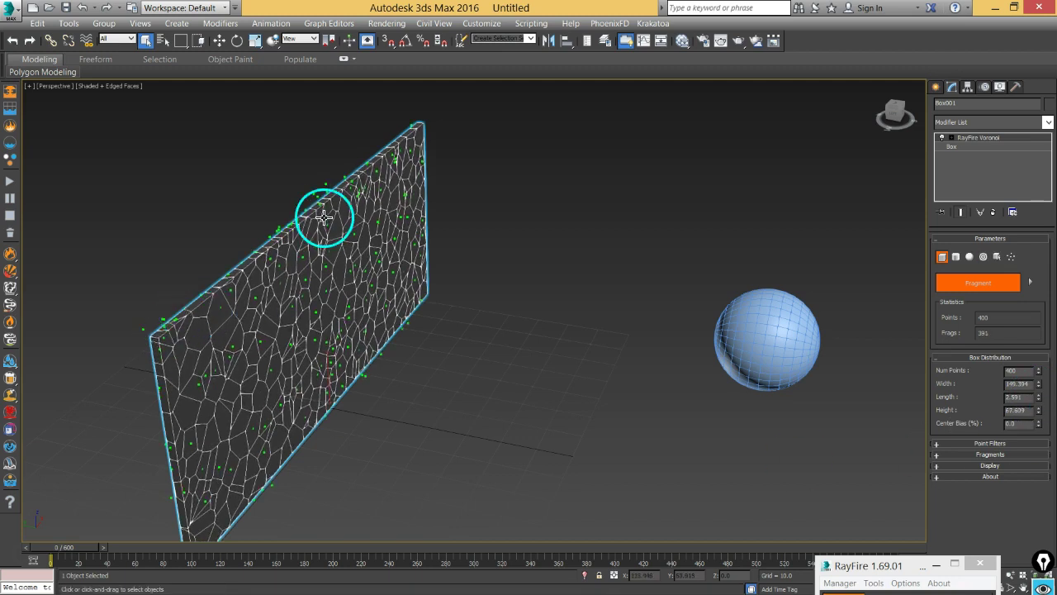
{"action": "left_click_drag", "start_coordinate": [896, 120], "coordinate": [890, 92]}
{"action": "middle_click_drag", "start_coordinate": [817, 338], "coordinate": [795, 339]}
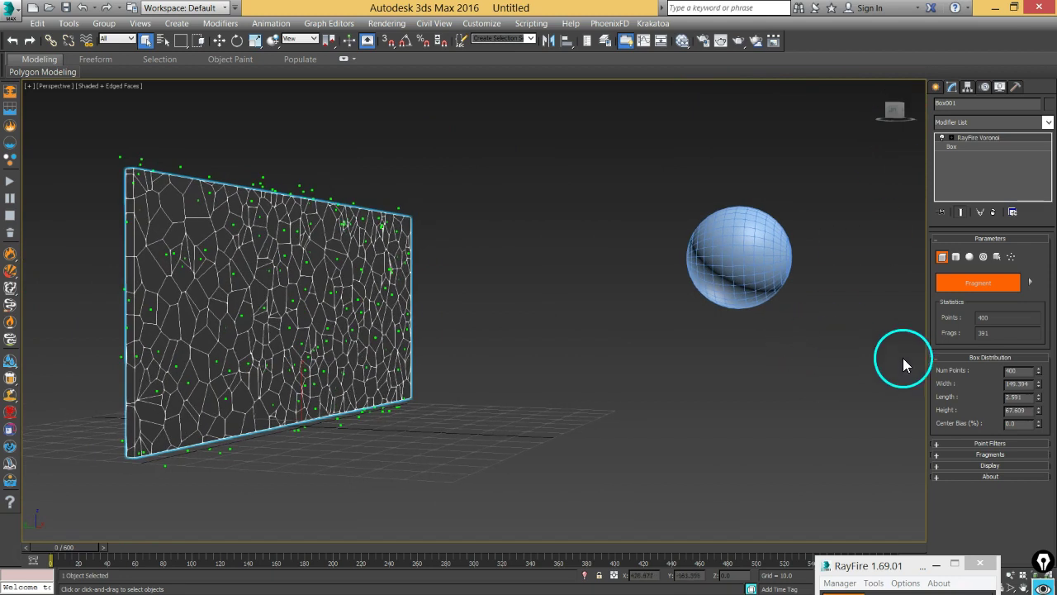
- Stretch the Voronoi fragments by 38% in X, 42% in Y and 25% in Z
{"action": "left_click", "coordinate": [960, 357]}
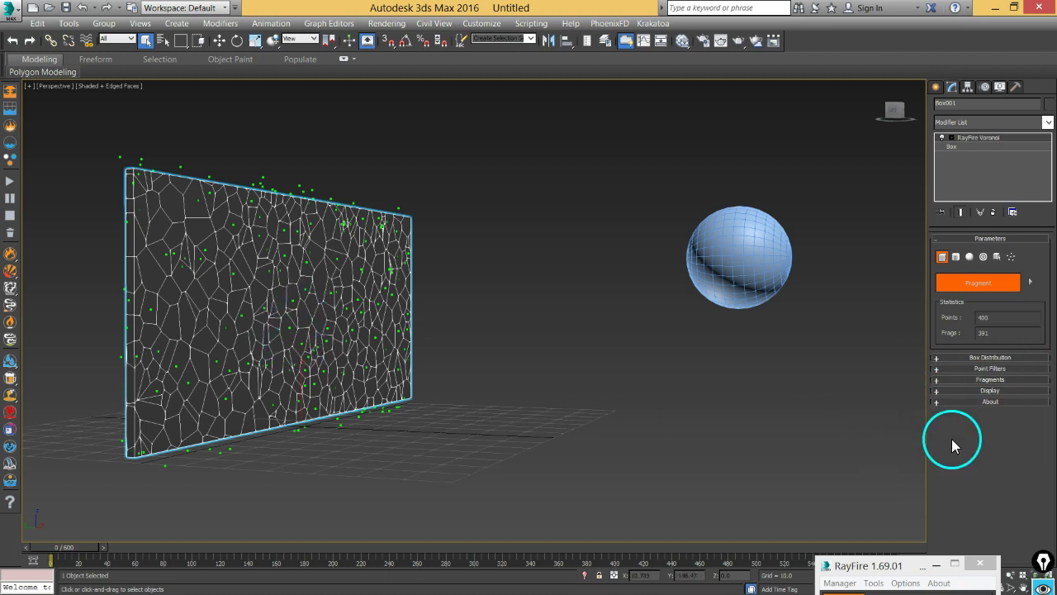
{"action": "left_click", "coordinate": [986, 381]}
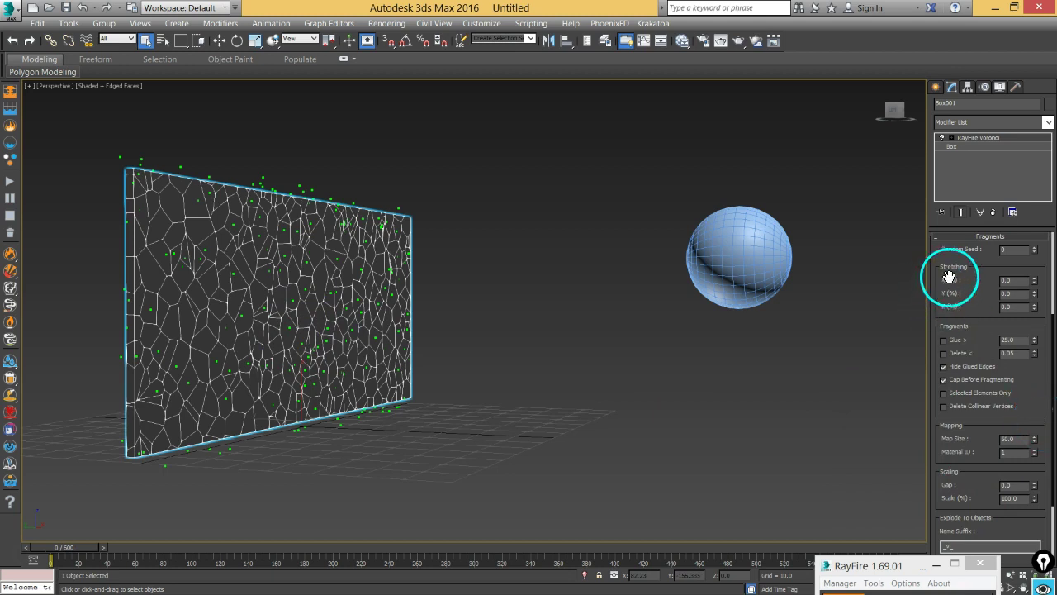
{"action": "scroll", "coordinate": [958, 282], "scroll_direction": "up", "scroll_amount": 1}
{"action": "scroll", "coordinate": [958, 281], "scroll_direction": "up", "scroll_amount": 1}
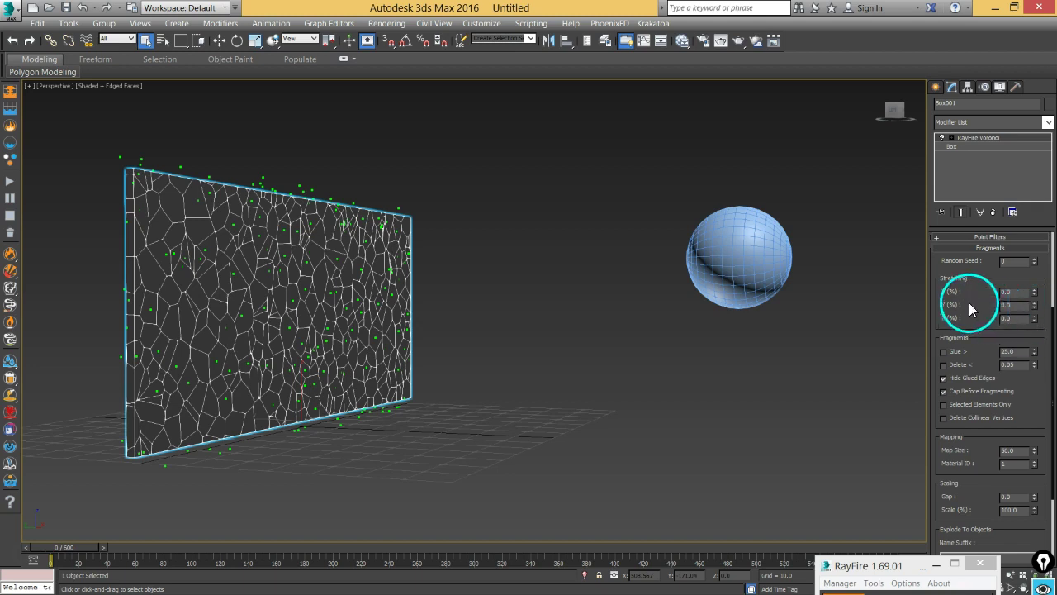
{"action": "left_click_drag", "start_coordinate": [1032, 317], "coordinate": [1037, 297]}
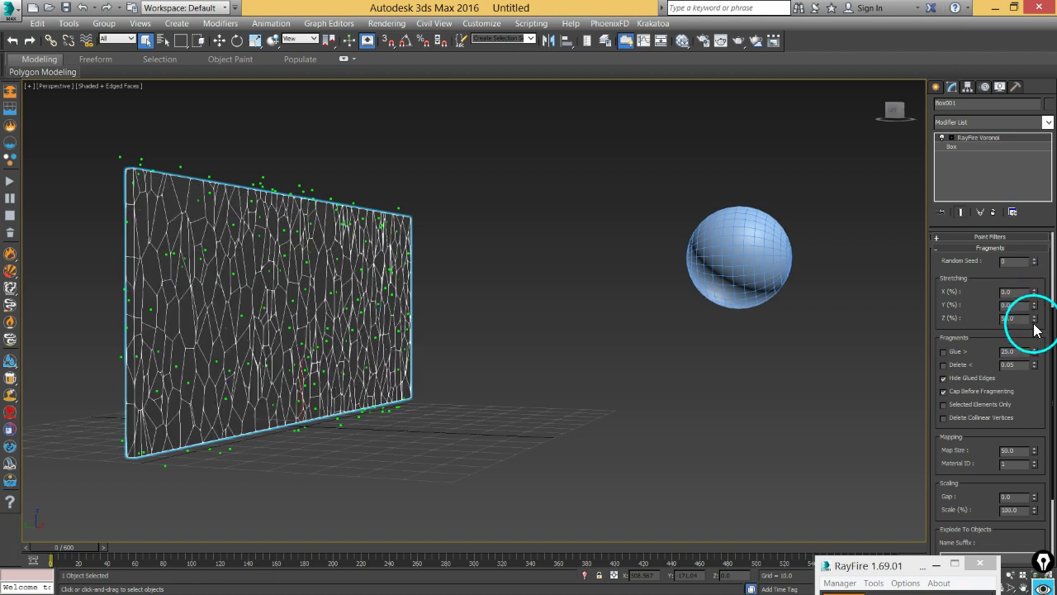
{"action": "scroll", "coordinate": [1033, 312], "scroll_direction": "down", "scroll_amount": 1}
{"action": "left_click_drag", "start_coordinate": [1033, 289], "coordinate": [1032, 286]}
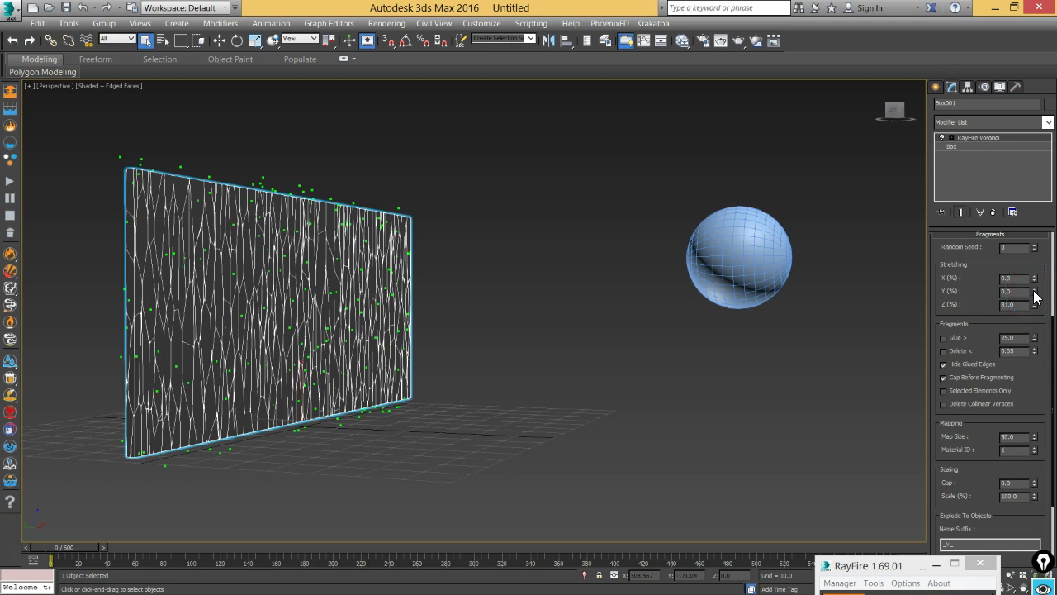
{"action": "left_click_drag", "start_coordinate": [1035, 304], "coordinate": [1031, 315]}
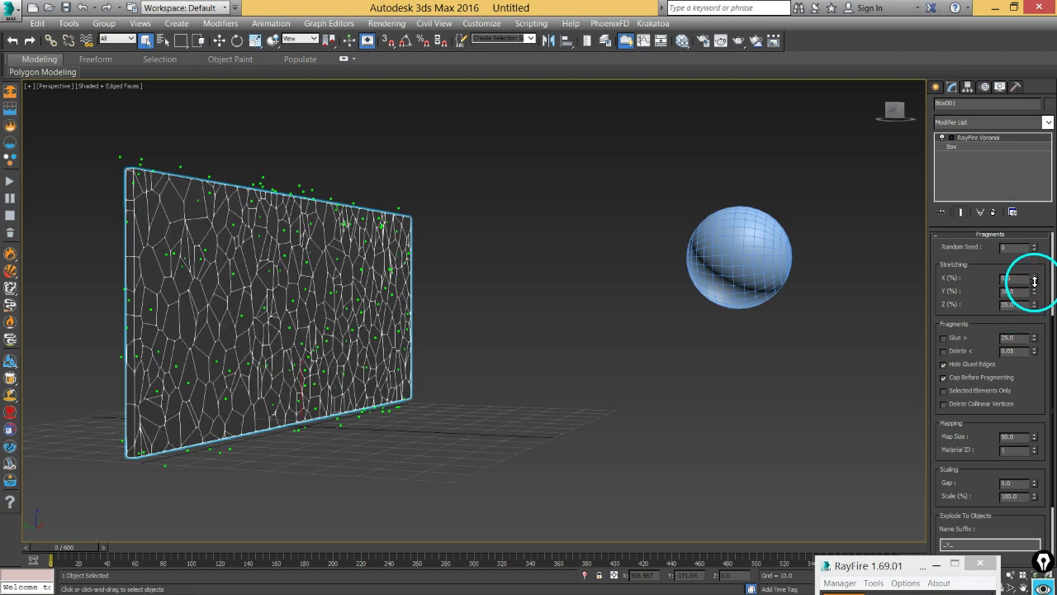
{"action": "left_click_drag", "start_coordinate": [1035, 285], "coordinate": [1034, 265]}
{"action": "scroll", "coordinate": [1034, 285], "scroll_direction": "up", "scroll_amount": 1}
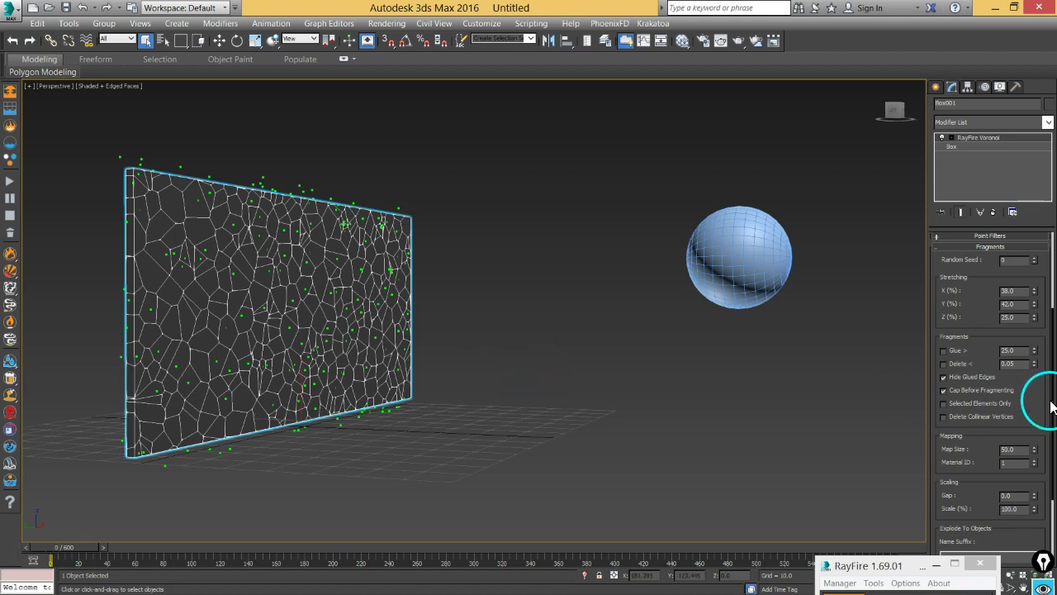
- Explode the Voronoi wall into separate objects and give all the fragments one dark color
{"action": "left_click_drag", "start_coordinate": [1053, 405], "coordinate": [1050, 484]}
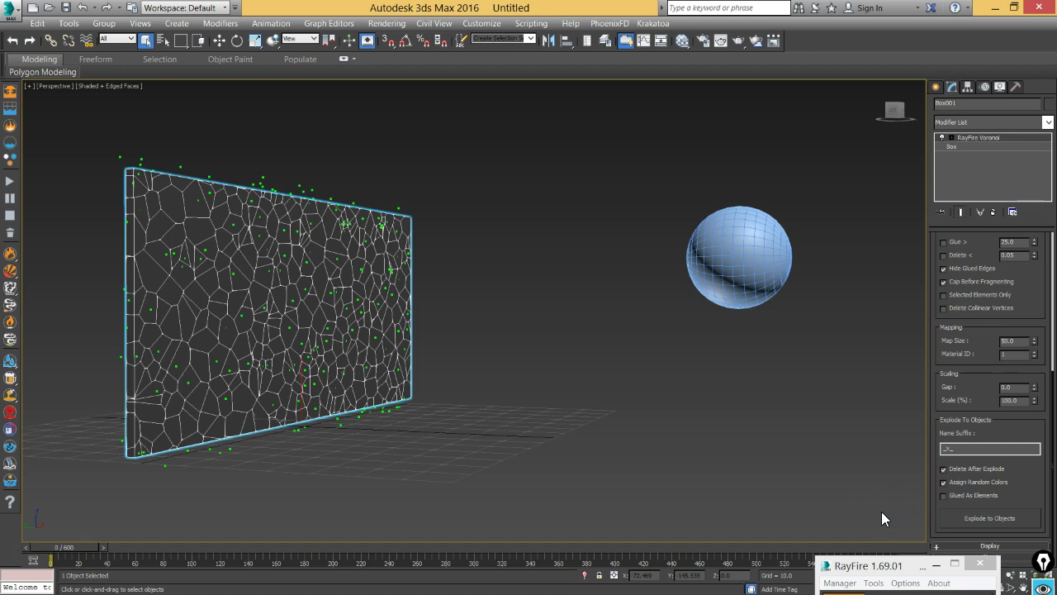
{"action": "left_click", "coordinate": [995, 520]}
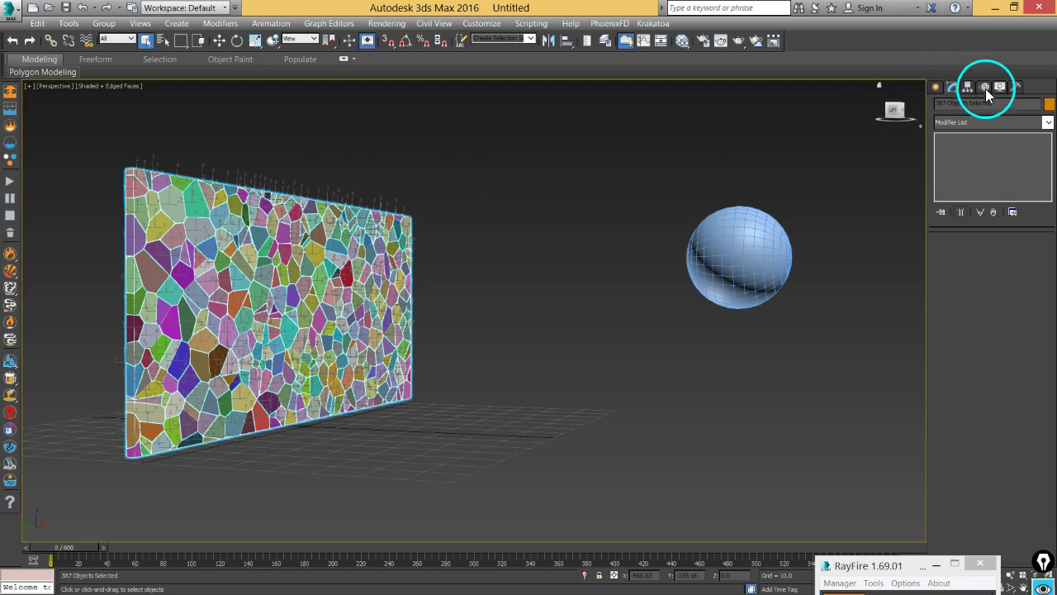
{"action": "left_click", "coordinate": [1048, 103]}
{"action": "left_click", "coordinate": [397, 331]}
{"action": "left_click", "coordinate": [602, 377]}
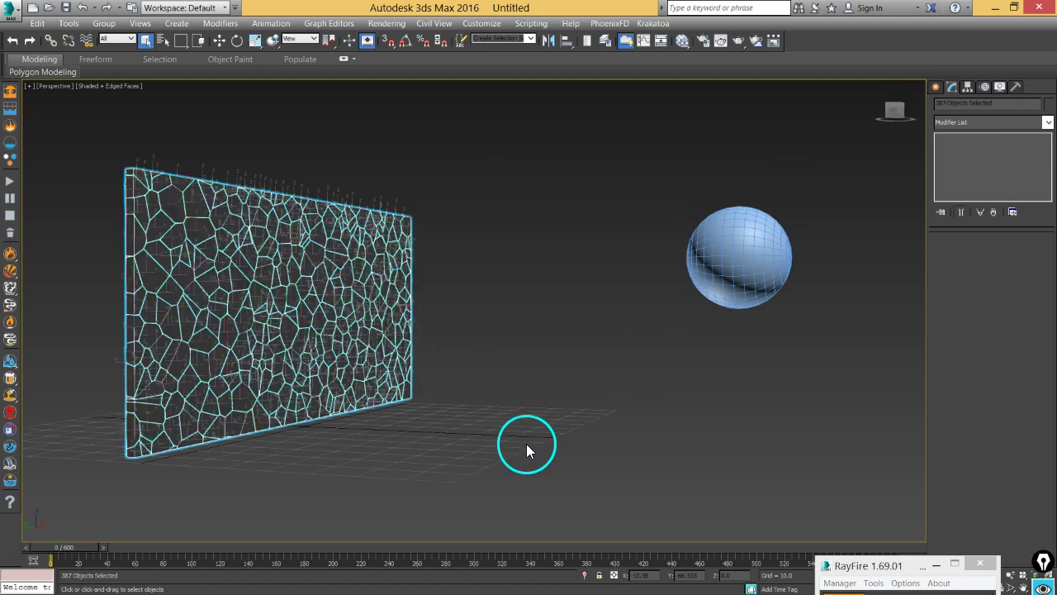
{"action": "left_click", "coordinate": [526, 446]}
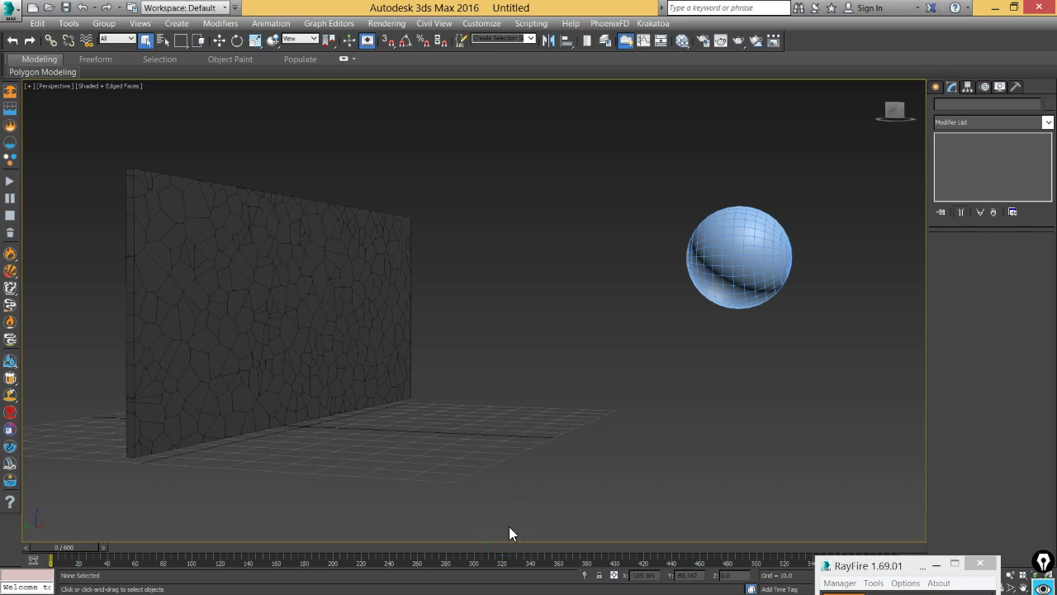
- Select all the wall fragments and save them as a named selection set called DynamicOBJ
{"action": "left_click", "coordinate": [529, 39]}
{"action": "left_click", "coordinate": [529, 39]}
{"action": "left_click_drag", "start_coordinate": [443, 185], "coordinate": [86, 482]}
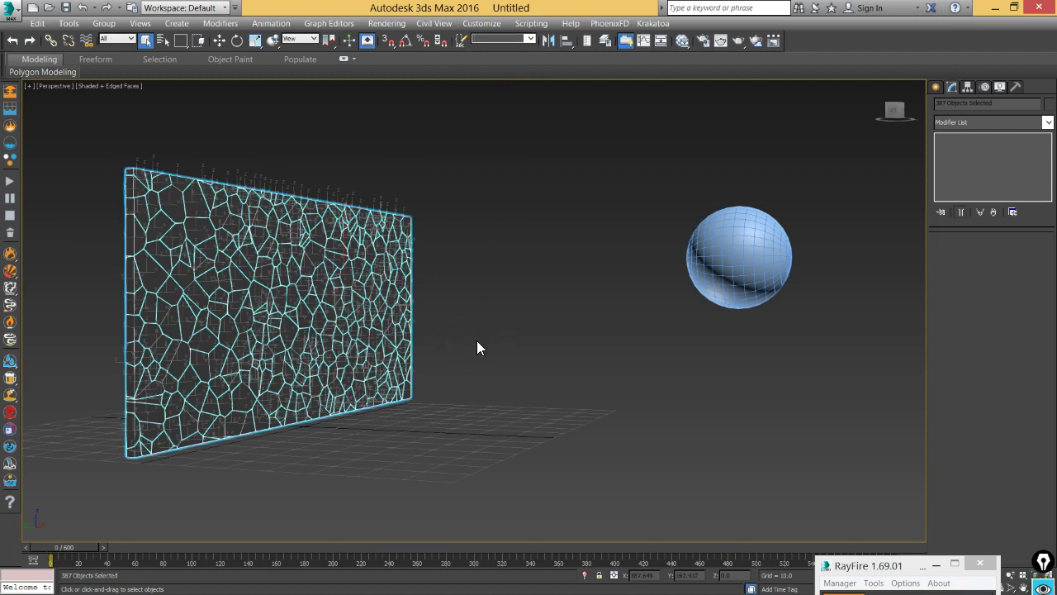
{"action": "left_click", "coordinate": [460, 42]}
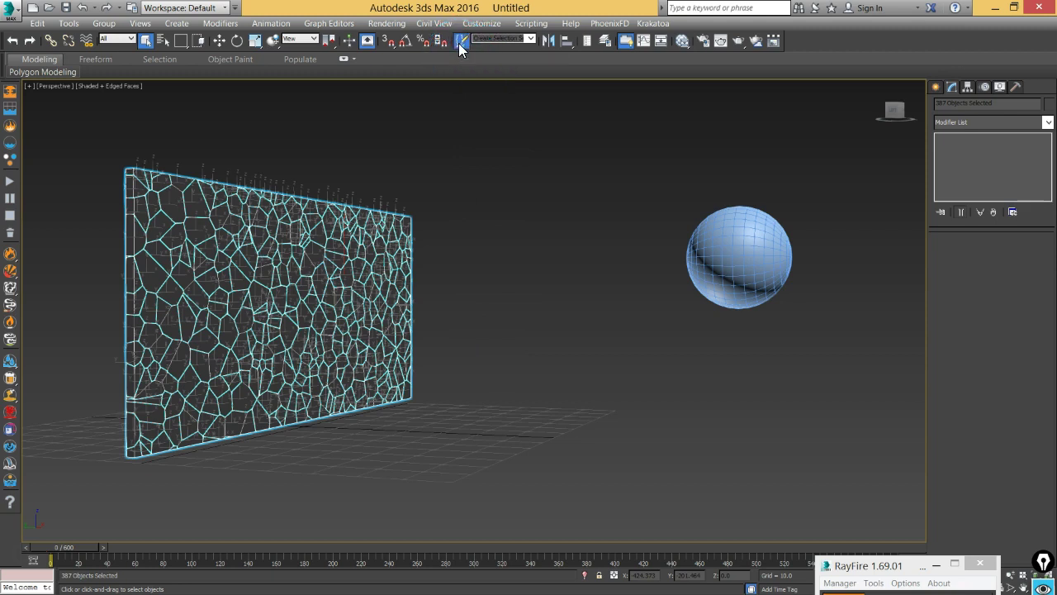
{"action": "left_click_drag", "start_coordinate": [157, 66], "coordinate": [537, 114]}
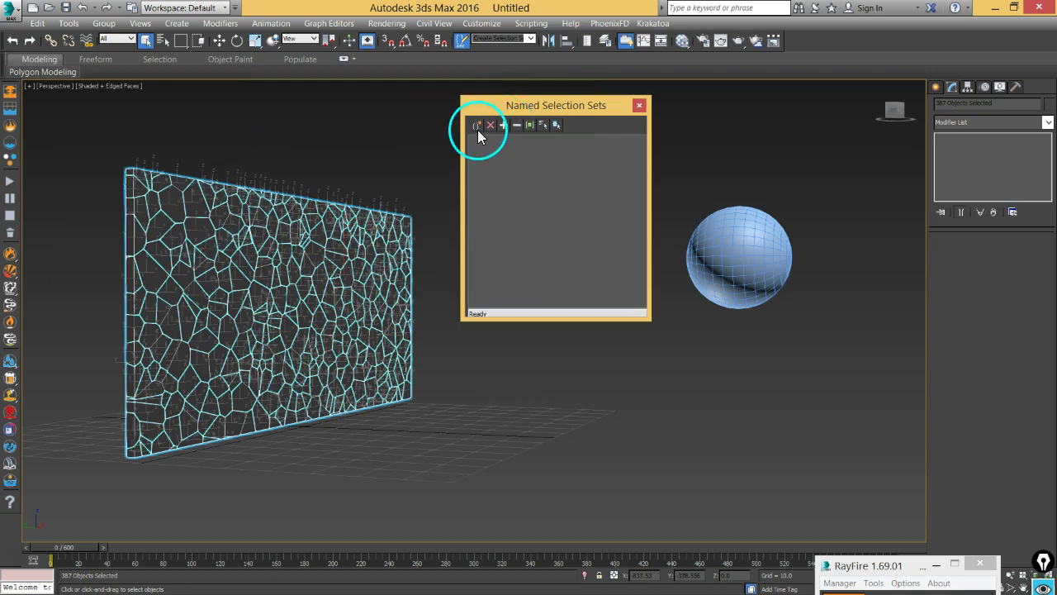
{"action": "left_click", "coordinate": [478, 125]}
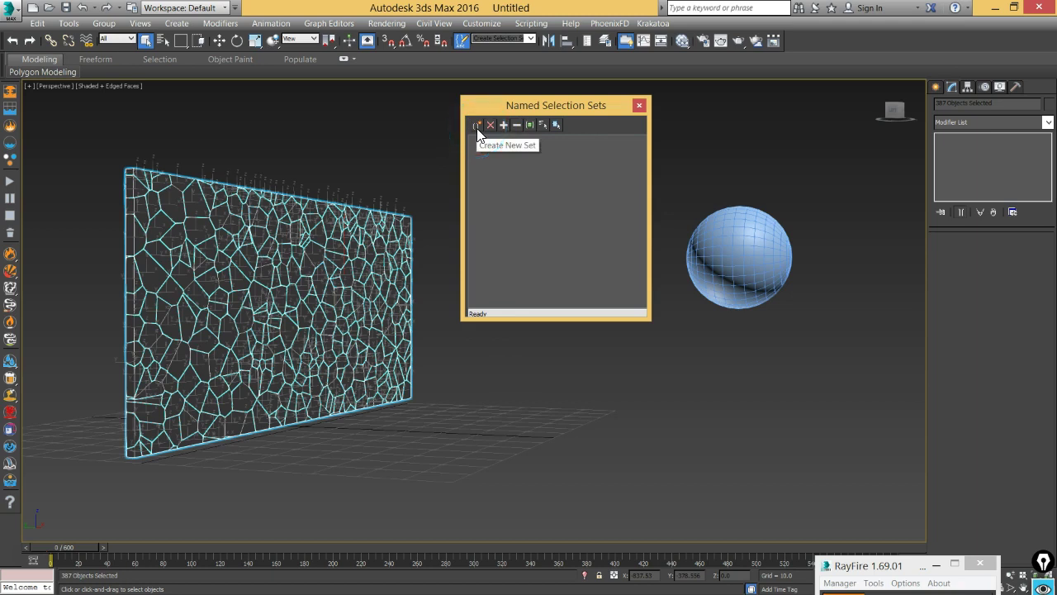
{"action": "left_click", "coordinate": [549, 163]}
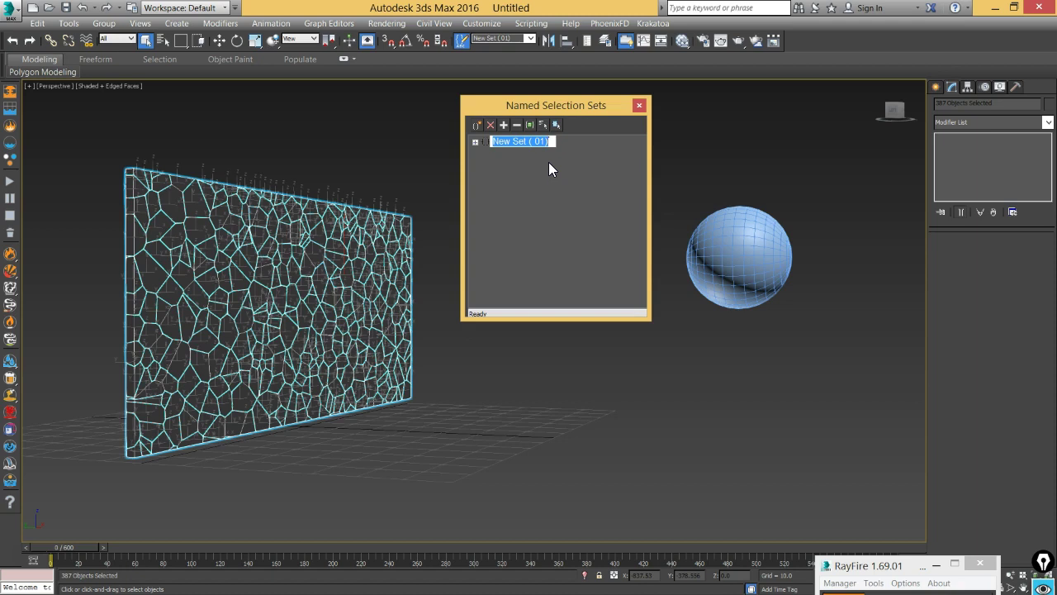
{"action": "type", "text": "Dyna"}
{"action": "left_click", "coordinate": [583, 211]}
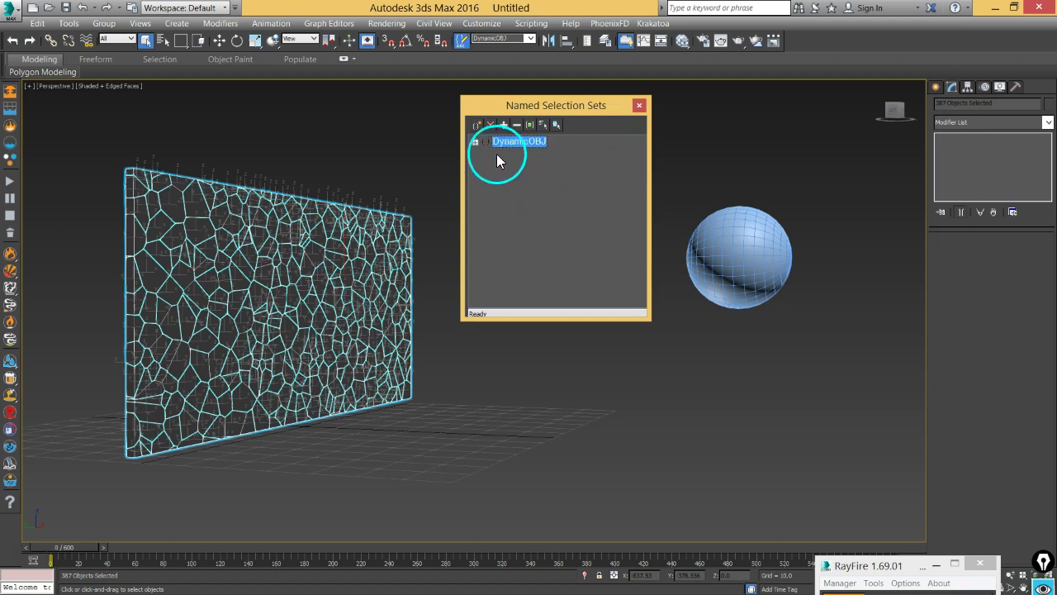
{"action": "left_click", "coordinate": [475, 142]}
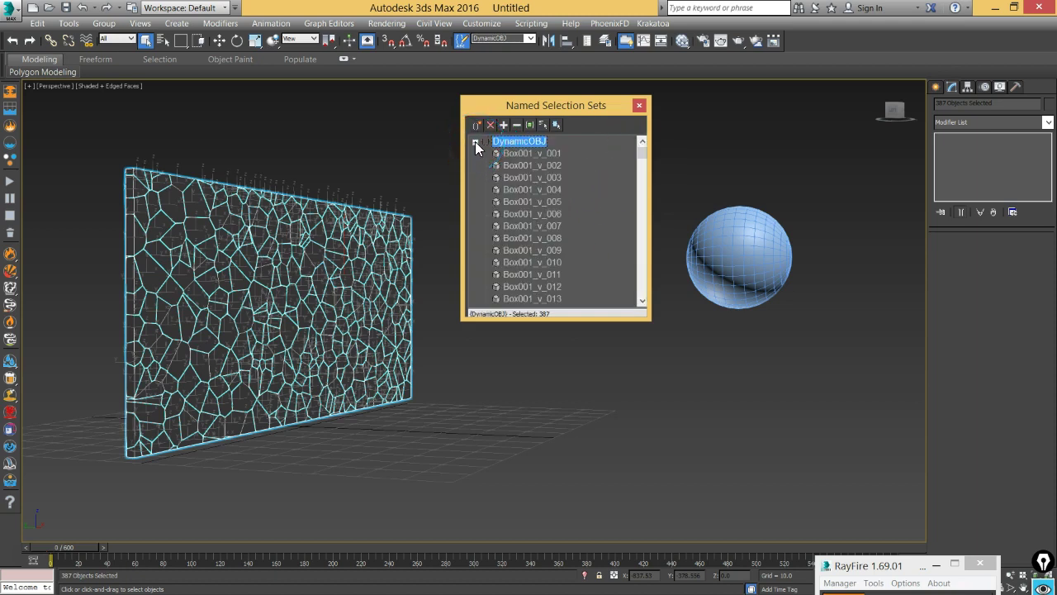
{"action": "left_click", "coordinate": [475, 141]}
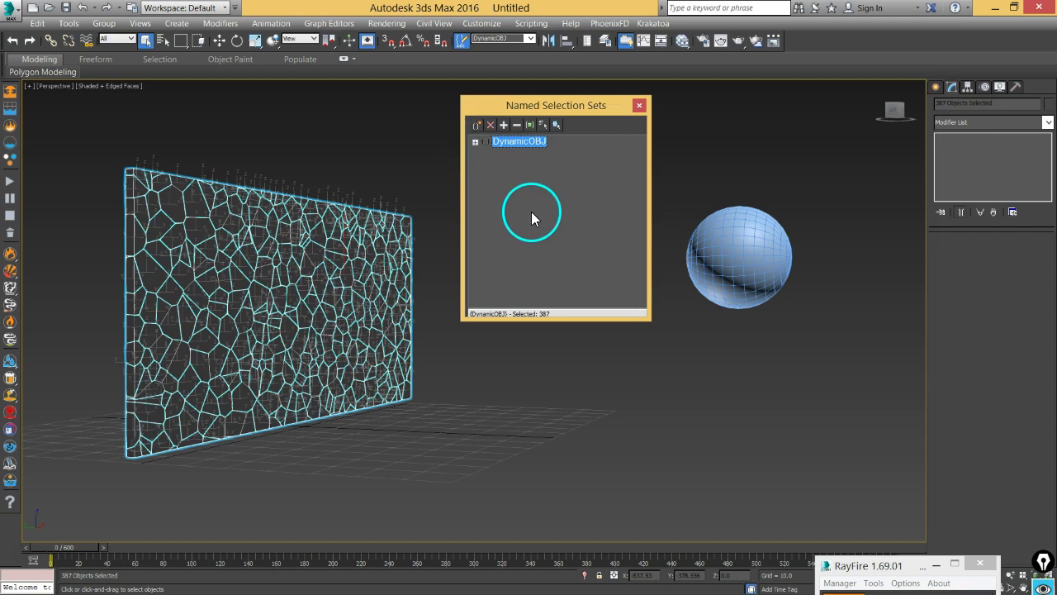
{"action": "left_click", "coordinate": [639, 105]}
- Reselect the fragments through the DynamicOBJ set and add them to RayFire's Dynamic / Impact Objects
{"action": "left_click", "coordinate": [524, 162]}
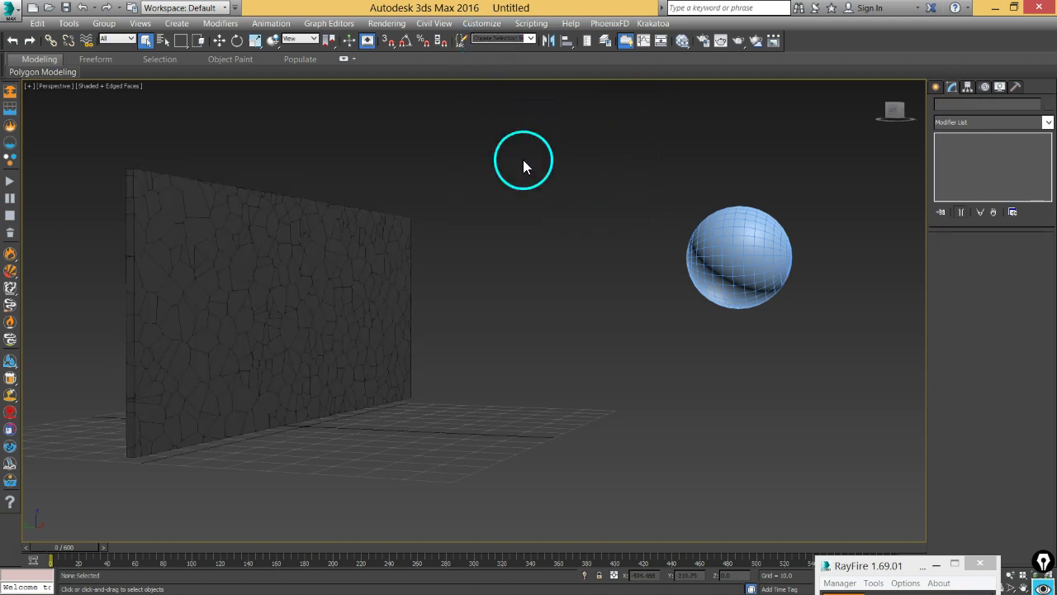
{"action": "left_click", "coordinate": [733, 244]}
{"action": "left_click", "coordinate": [488, 210]}
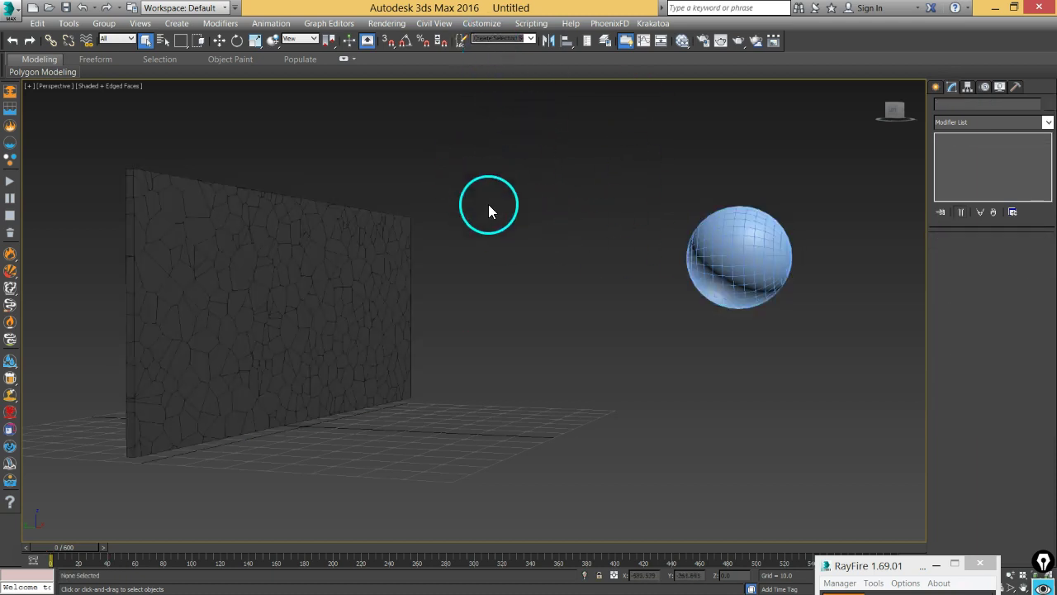
{"action": "left_click", "coordinate": [507, 48]}
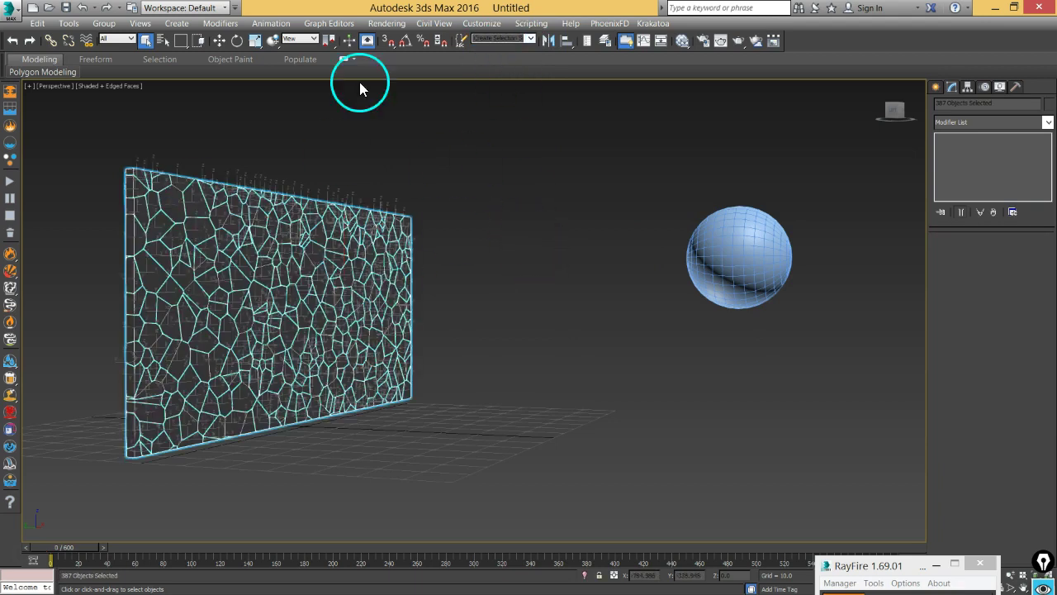
{"action": "left_click_drag", "start_coordinate": [911, 572], "coordinate": [905, 37]}
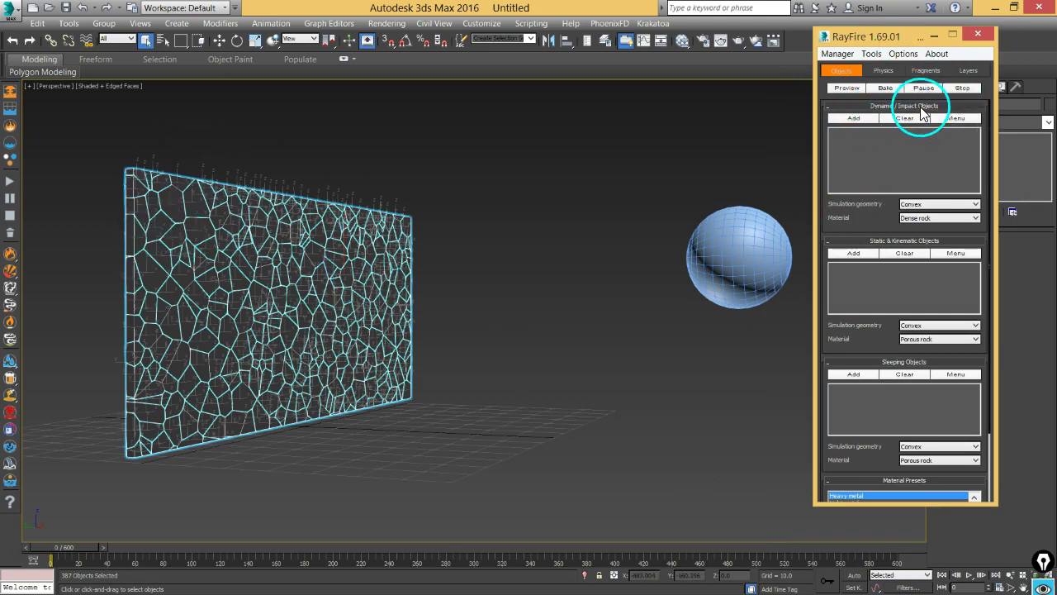
{"action": "left_click", "coordinate": [854, 118]}
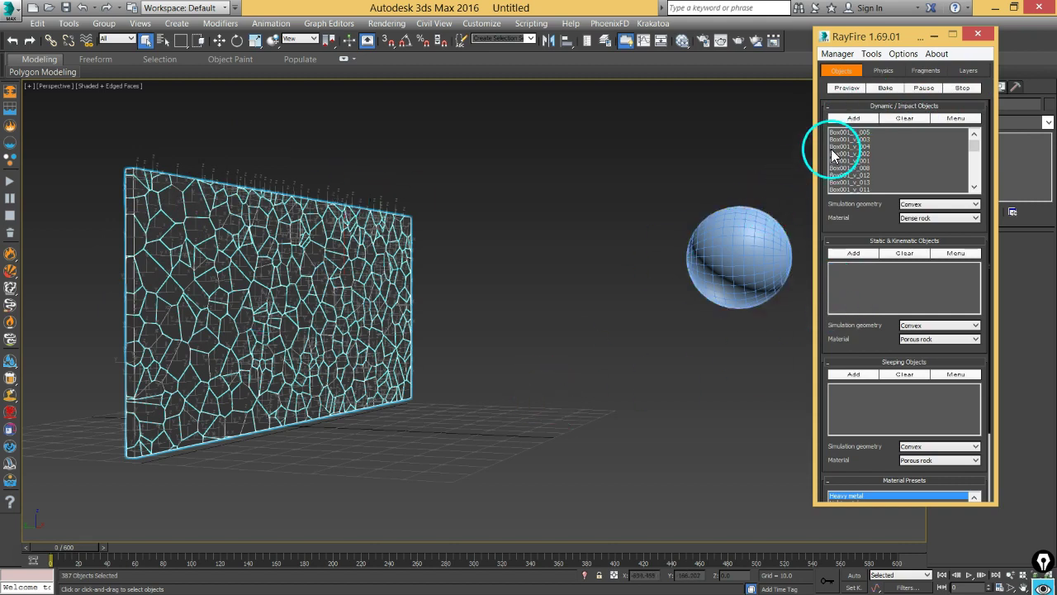
- Preview the RayFire simulation of the fragmented wall with the fragments deselected, and cancel it
{"action": "left_click", "coordinate": [880, 72]}
{"action": "left_click", "coordinate": [858, 89]}
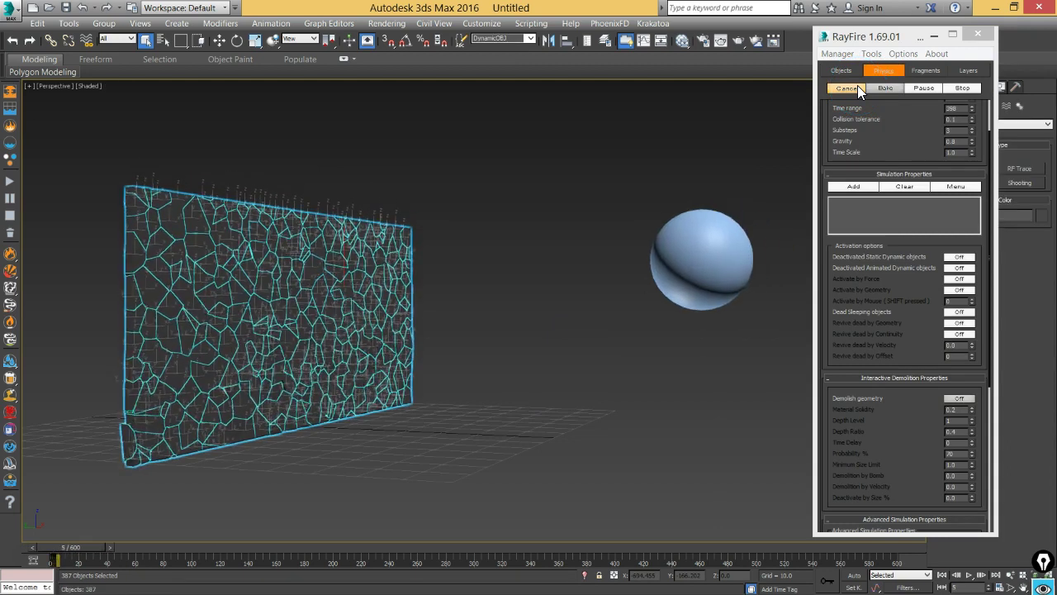
{"action": "left_click", "coordinate": [461, 249]}
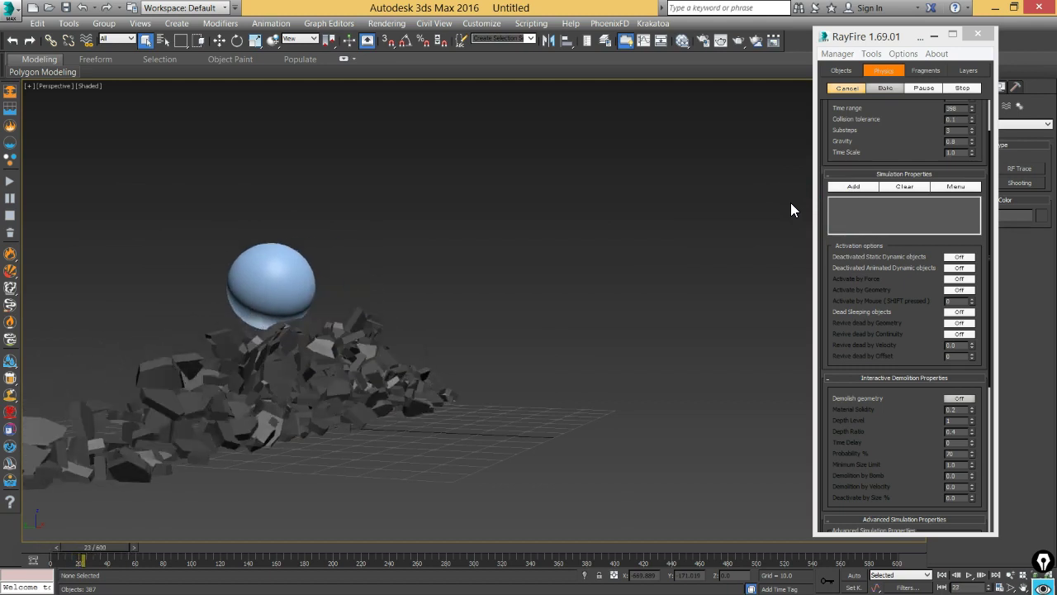
{"action": "left_click", "coordinate": [843, 90]}
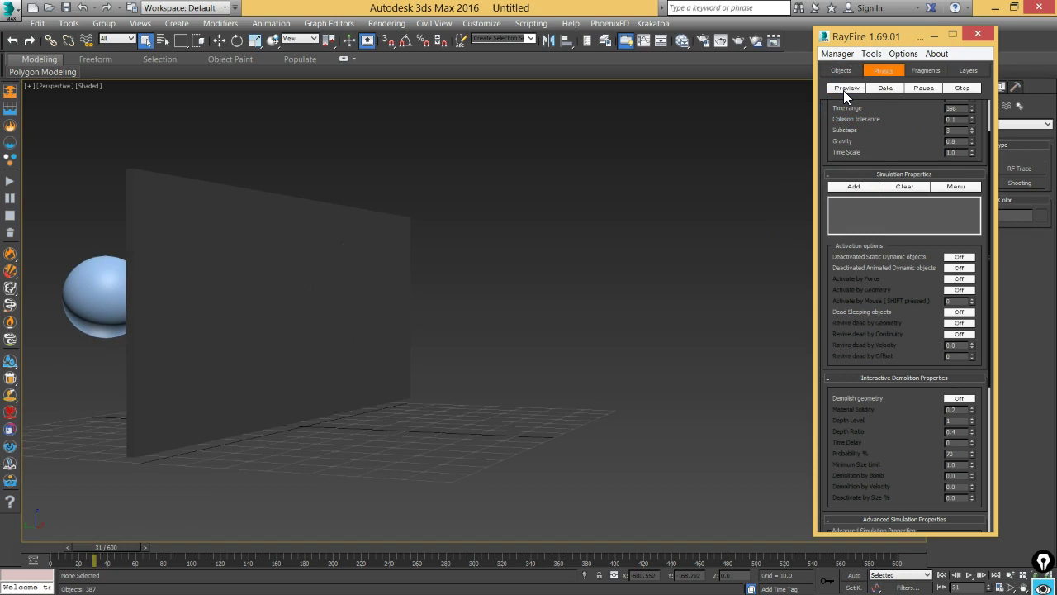
- Turn off real-time playback in the time configuration
{"action": "left_click", "coordinate": [982, 583]}
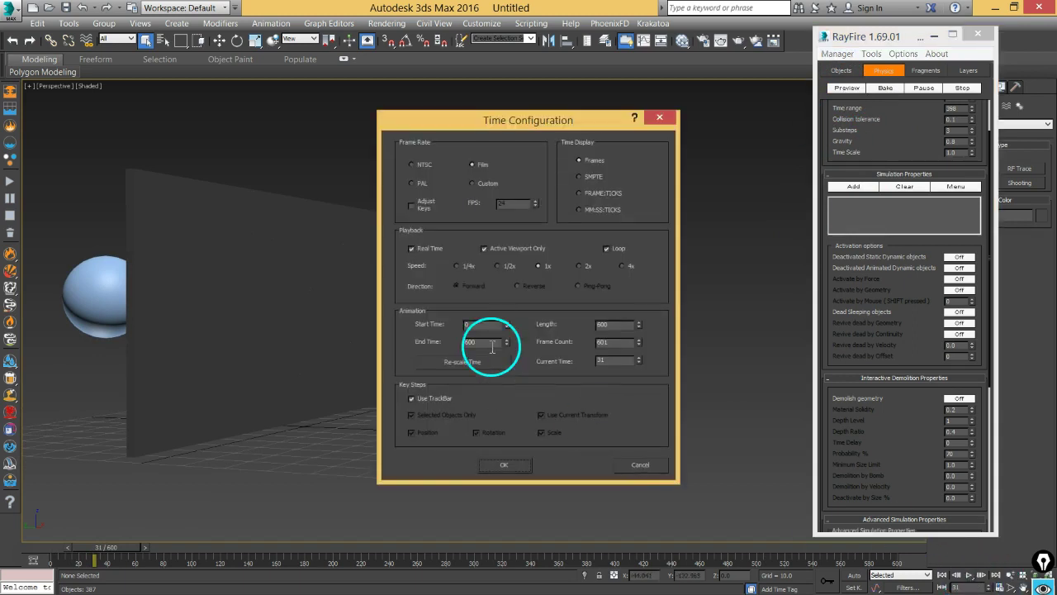
{"action": "left_click", "coordinate": [437, 251]}
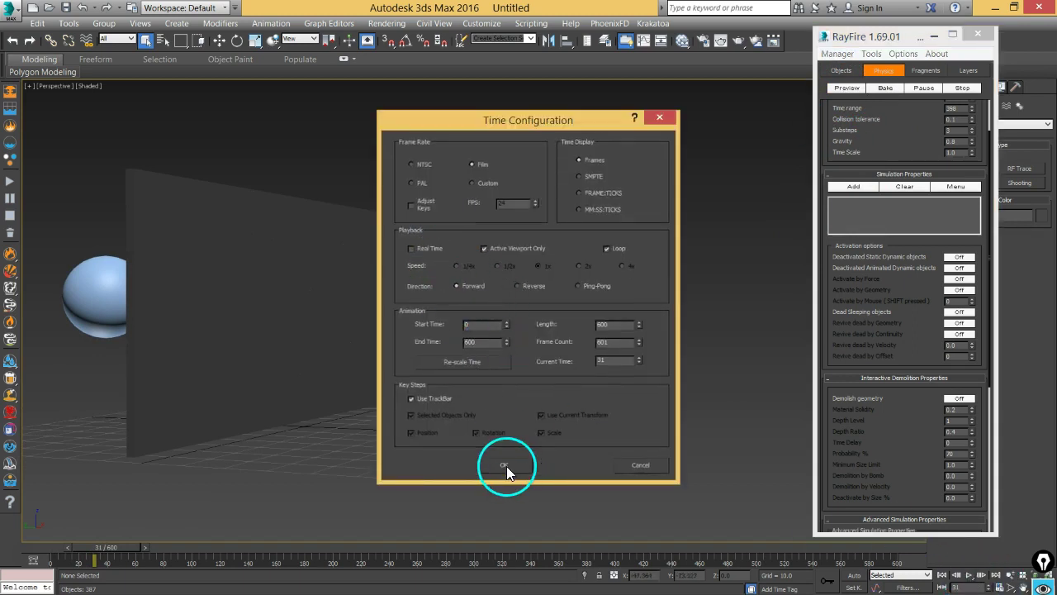
{"action": "left_click", "coordinate": [507, 466]}
- Preview the simulation again from the first frame, cancel it and return to frame 0
{"action": "left_click", "coordinate": [942, 576]}
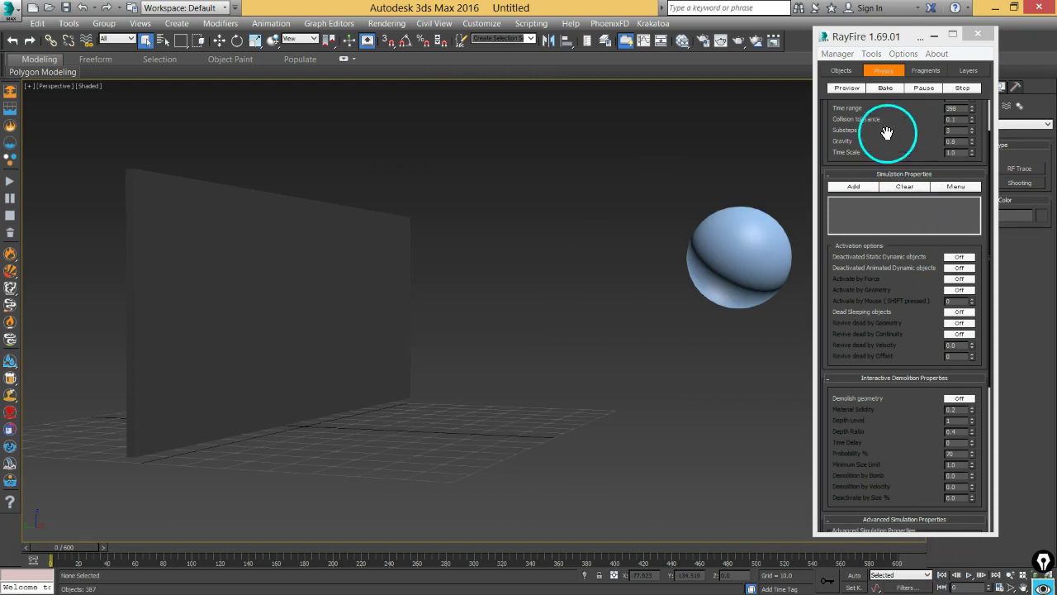
{"action": "left_click", "coordinate": [856, 87]}
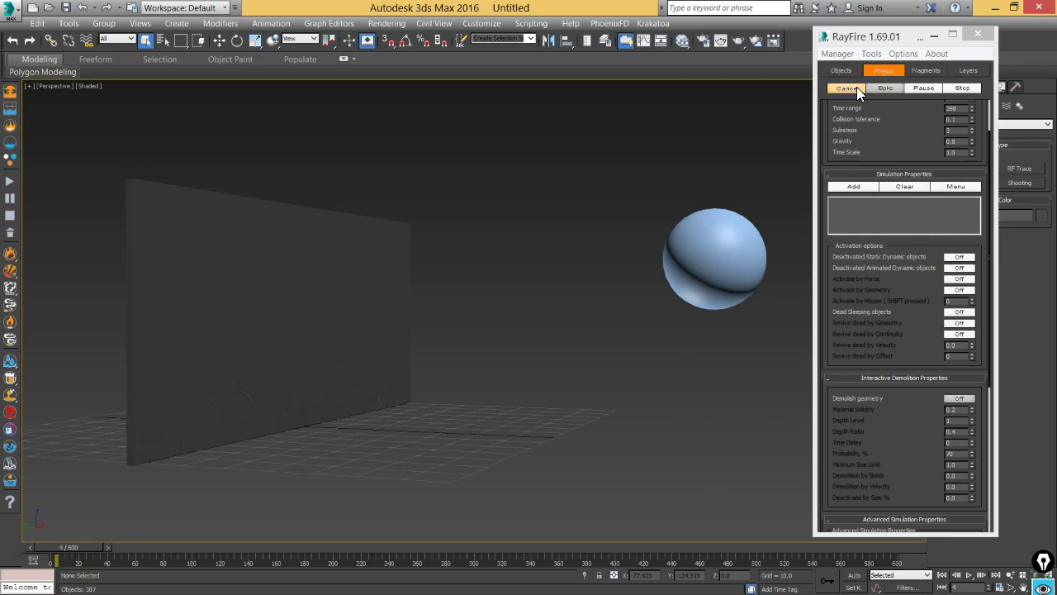
{"action": "left_click", "coordinate": [856, 88]}
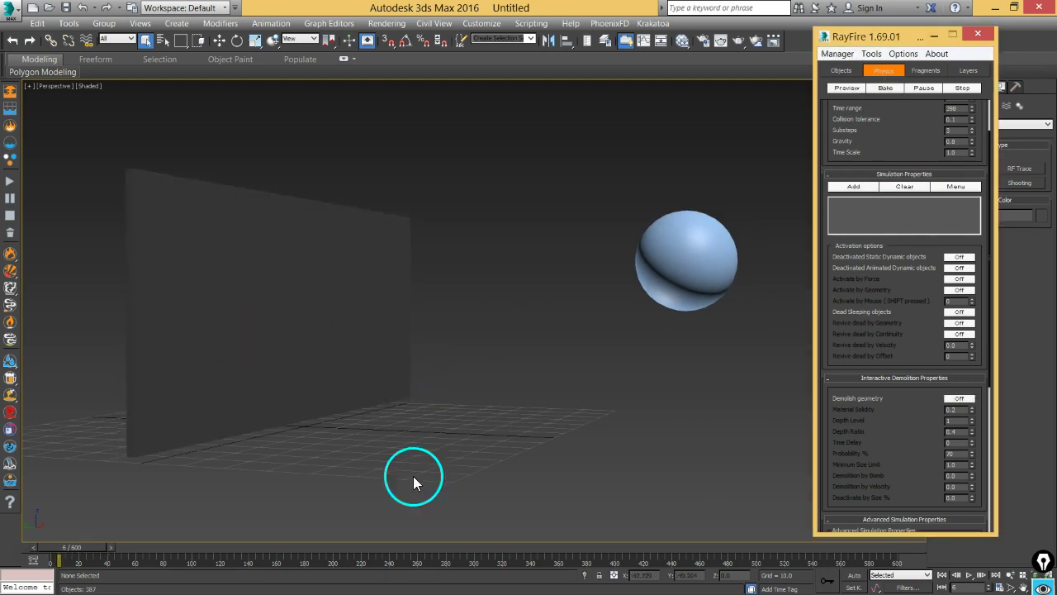
{"action": "left_click", "coordinate": [953, 568]}
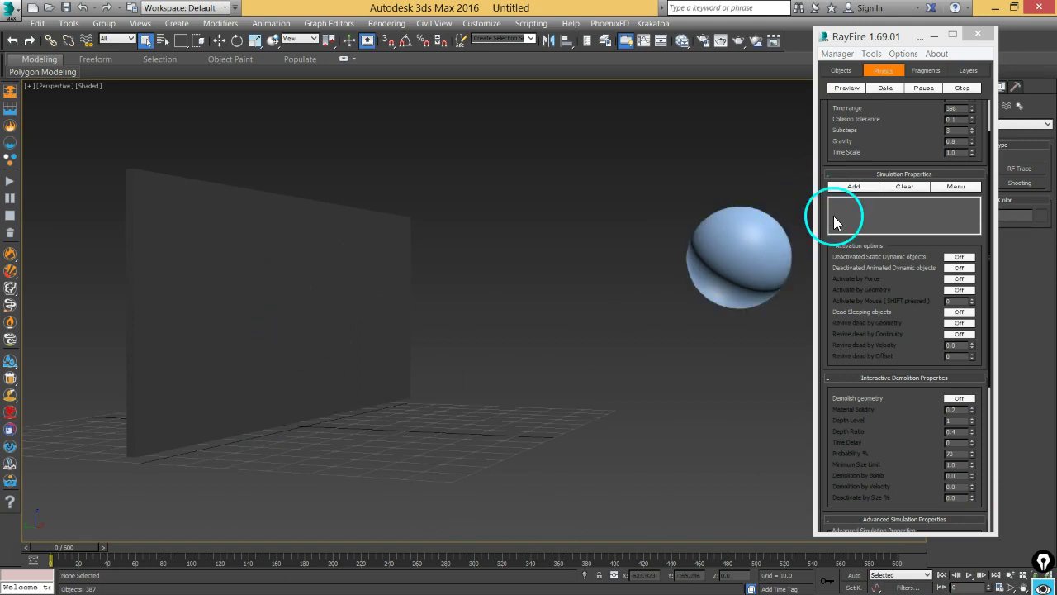
- Add the sphere to RayFire's Static & Kinematic Objects
{"action": "left_click_drag", "start_coordinate": [896, 131], "coordinate": [897, 192]}
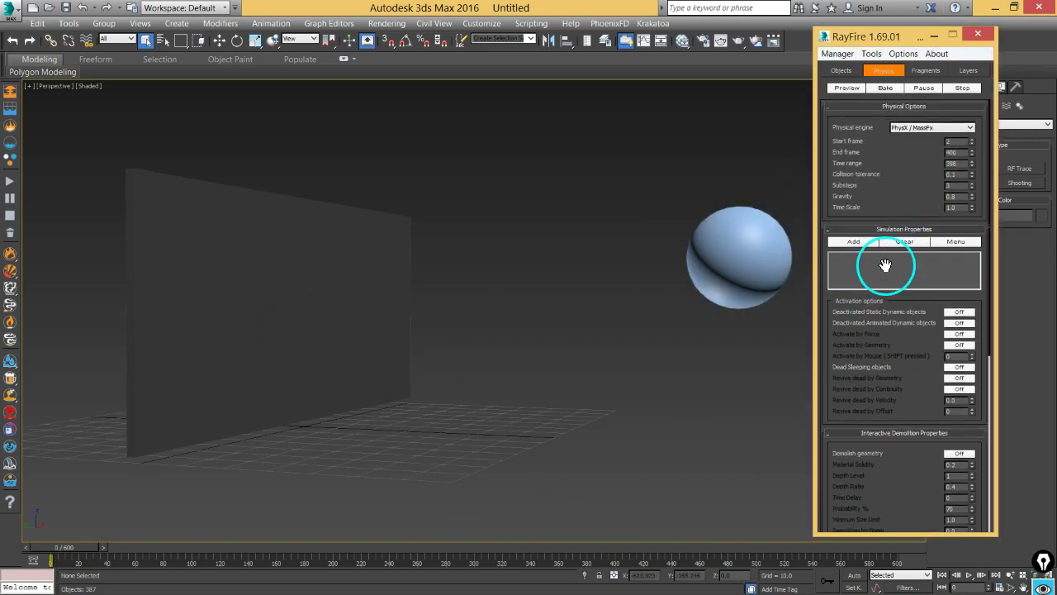
{"action": "left_click", "coordinate": [840, 71]}
{"action": "left_click", "coordinate": [770, 245]}
{"action": "left_click", "coordinate": [854, 255]}
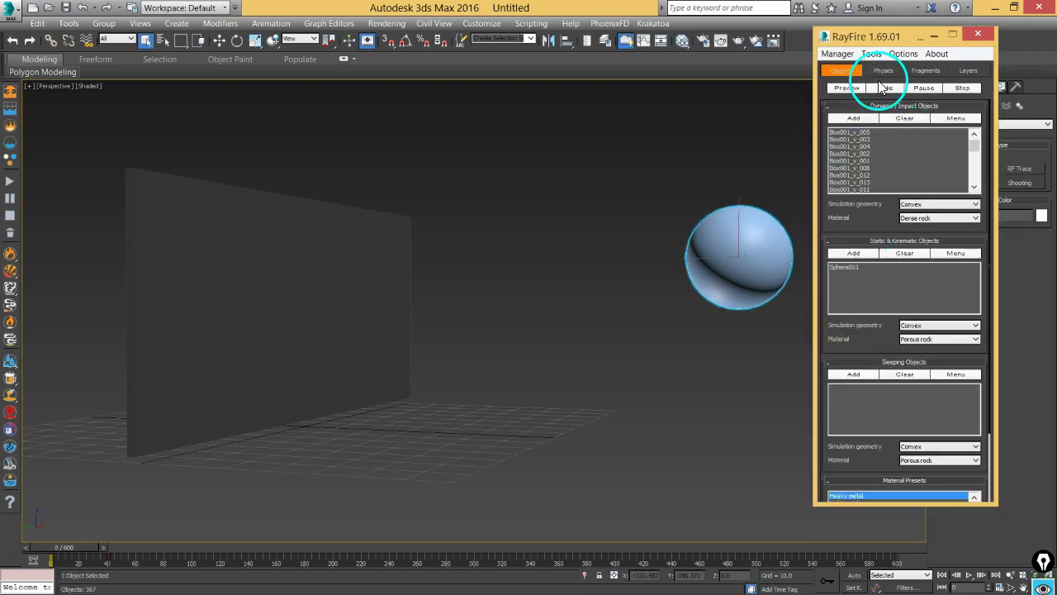
- Turn on Deactivated Static Dynamic objects in RayFire's activation options and add the sphere to the Simulation Properties list
{"action": "left_click", "coordinate": [882, 71]}
{"action": "left_click", "coordinate": [957, 313]}
{"action": "left_click", "coordinate": [854, 241]}
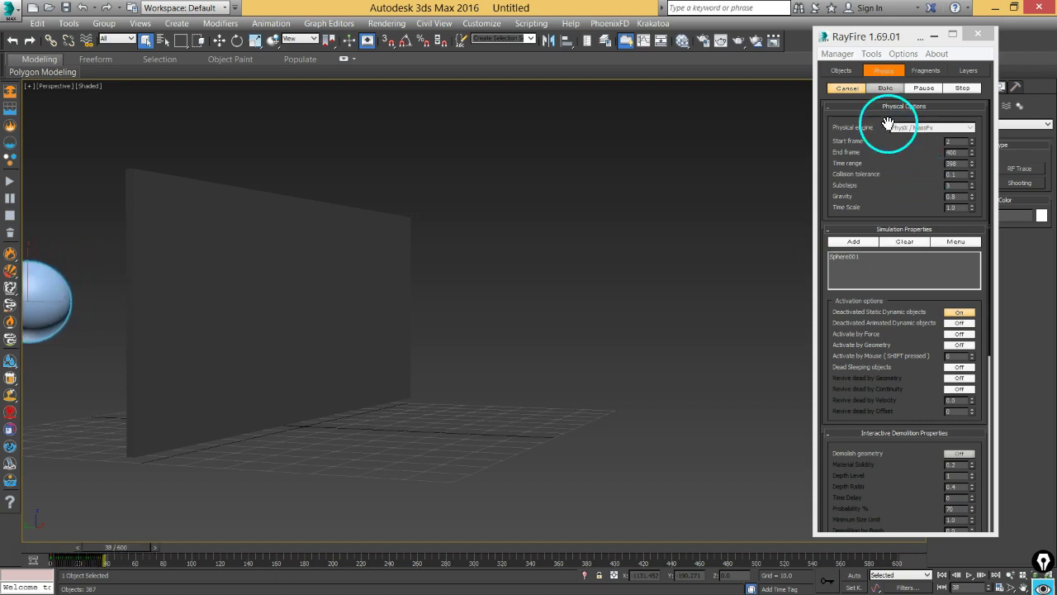
- Preview the simulation with Activate by Geometry on, cancel it, return to frame 0 and turn the option back off
{"action": "left_click", "coordinate": [841, 87]}
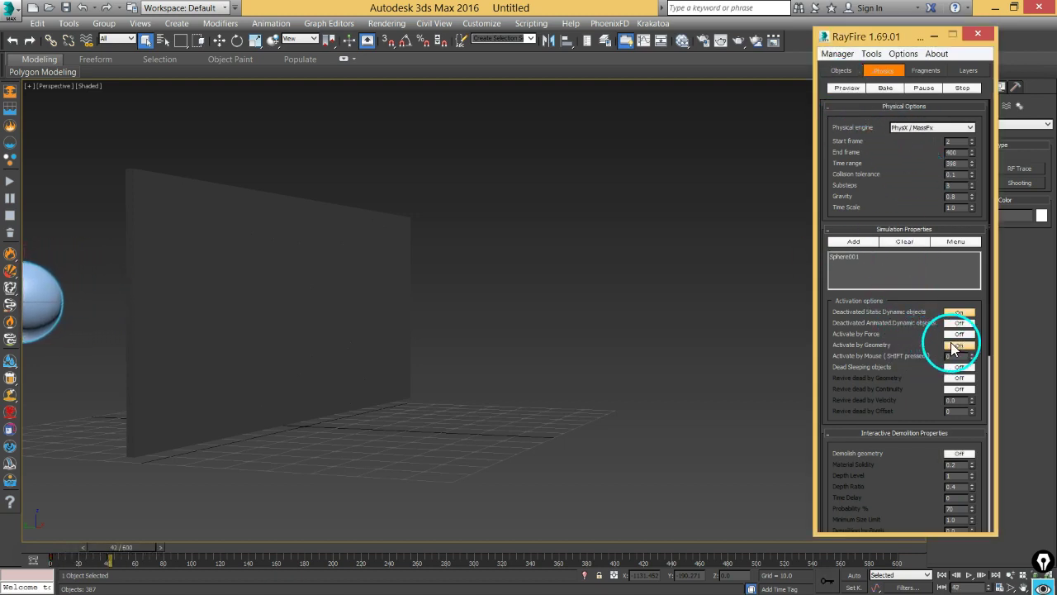
{"action": "left_click", "coordinate": [846, 88]}
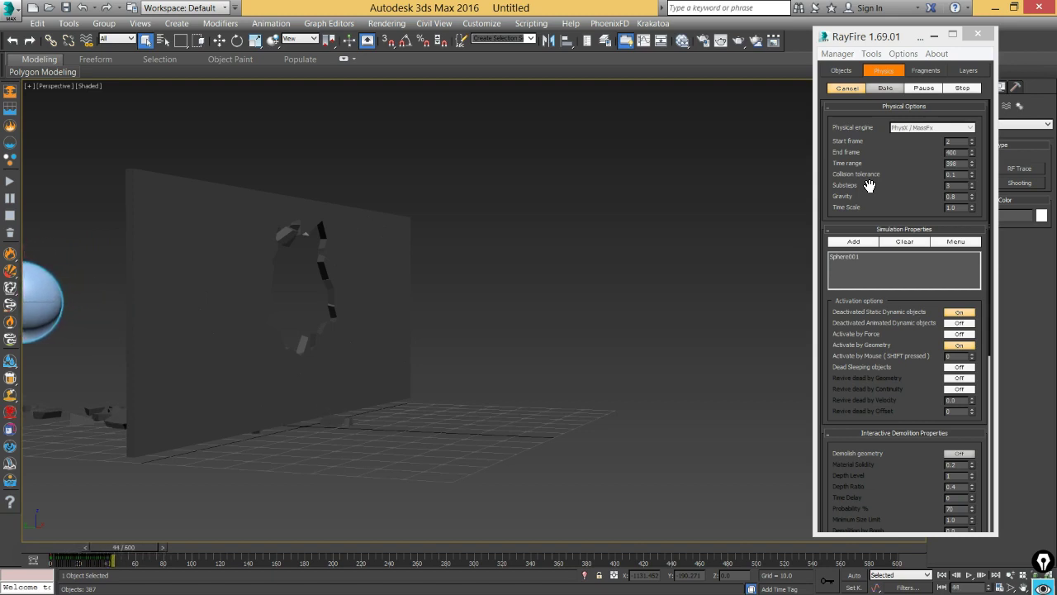
{"action": "left_click", "coordinate": [846, 88]}
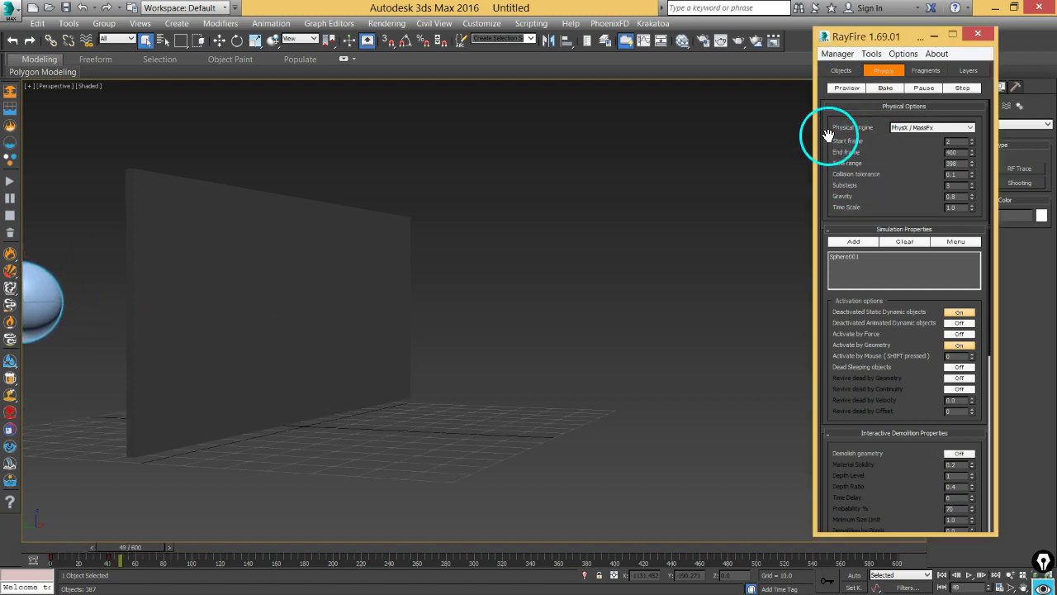
{"action": "left_click_drag", "start_coordinate": [149, 550], "coordinate": [51, 555]}
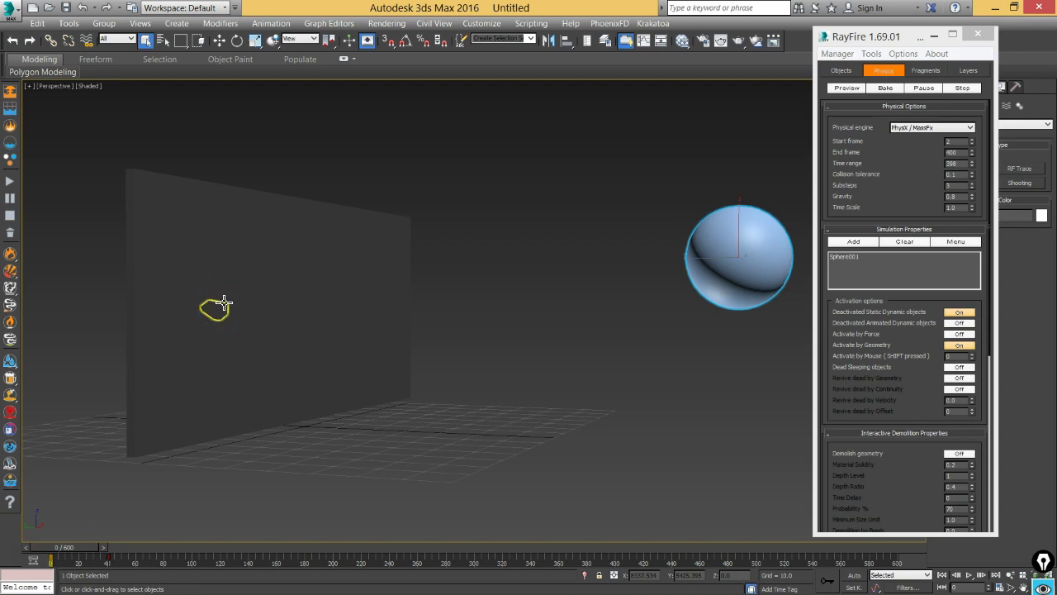
{"action": "left_click", "coordinate": [230, 296]}
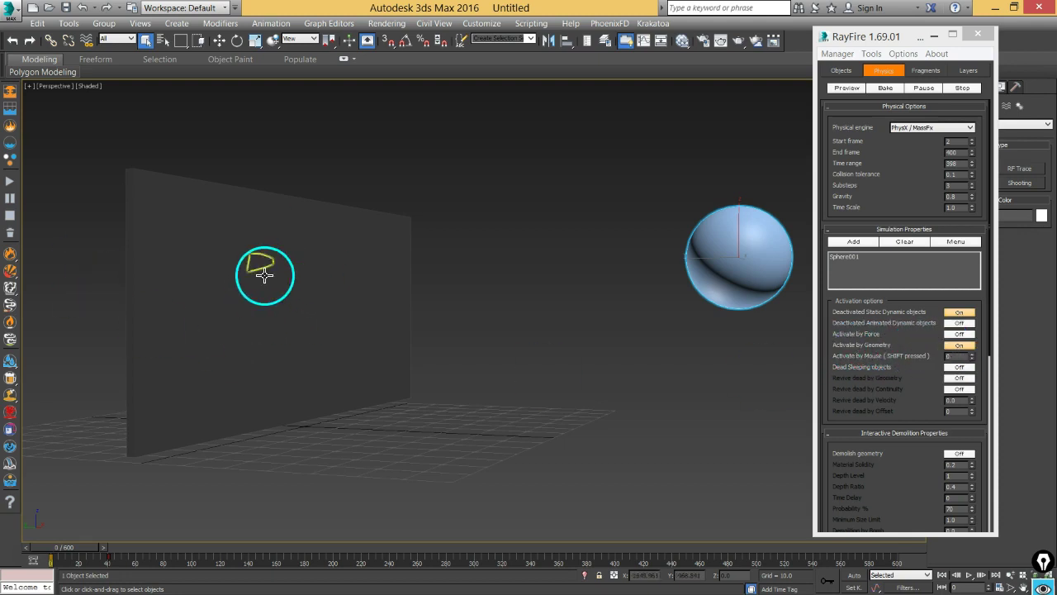
{"action": "left_click", "coordinate": [961, 346]}
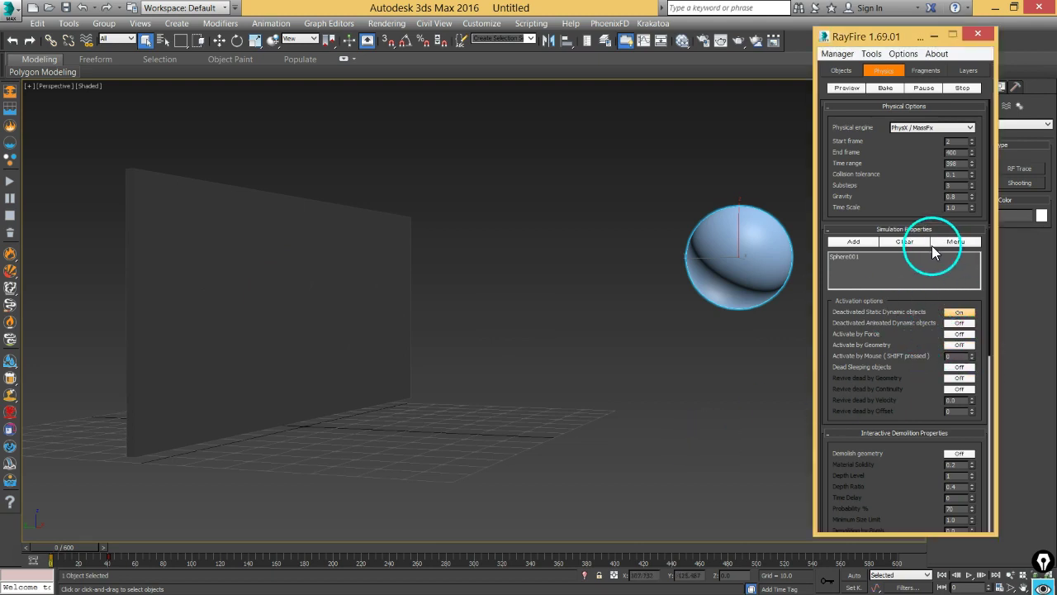
- Add the sphere to Static & Kinematic Objects and send all wall fragments from Dynamic / Impact Objects to the Sleeping list
{"action": "left_click", "coordinate": [843, 72]}
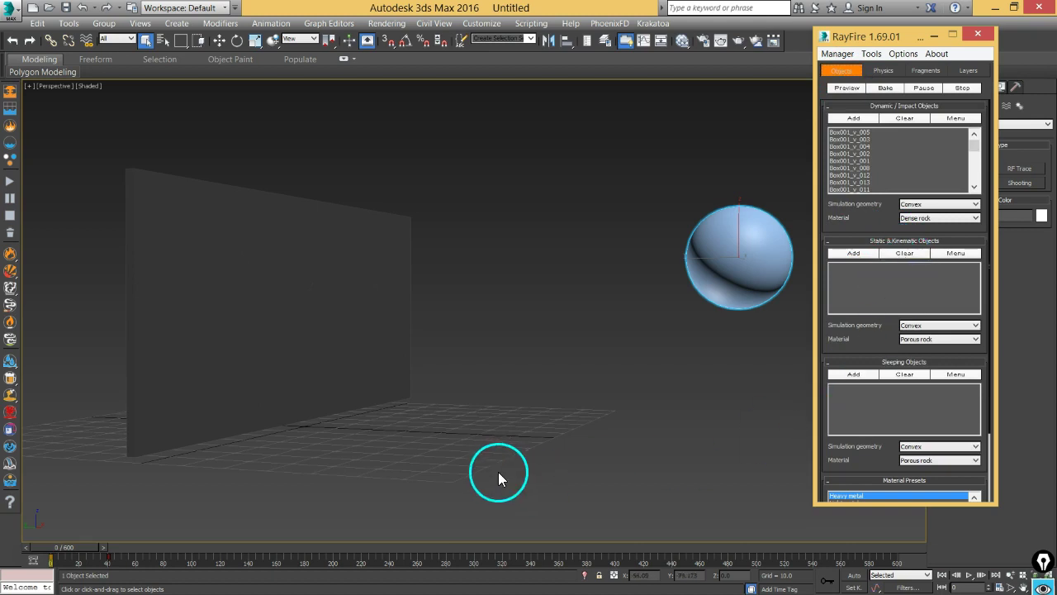
{"action": "left_click", "coordinate": [745, 255]}
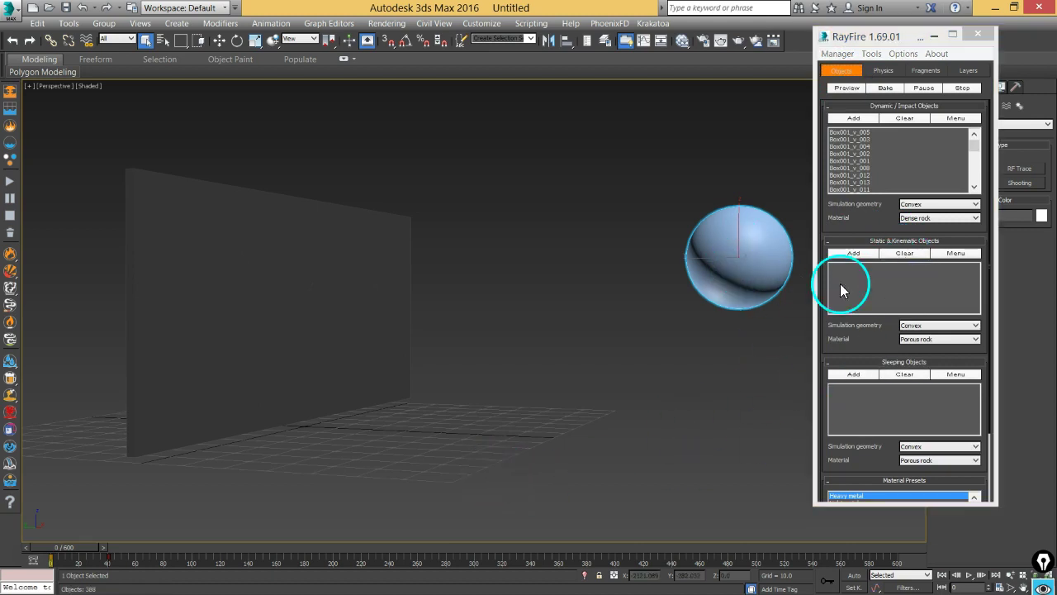
{"action": "left_click", "coordinate": [855, 256]}
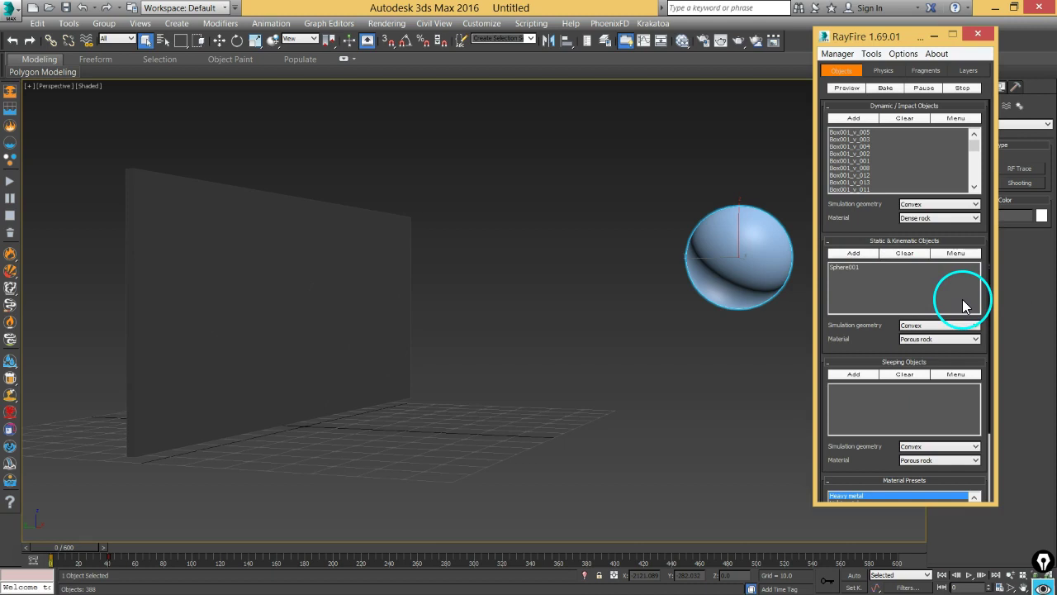
{"action": "left_click", "coordinate": [954, 119]}
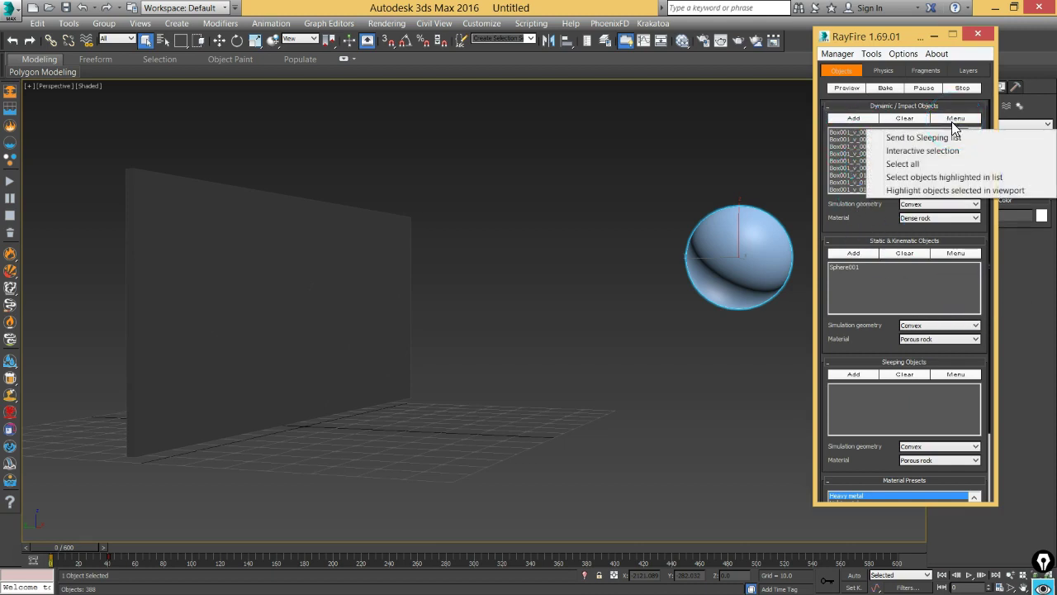
{"action": "left_click", "coordinate": [900, 140]}
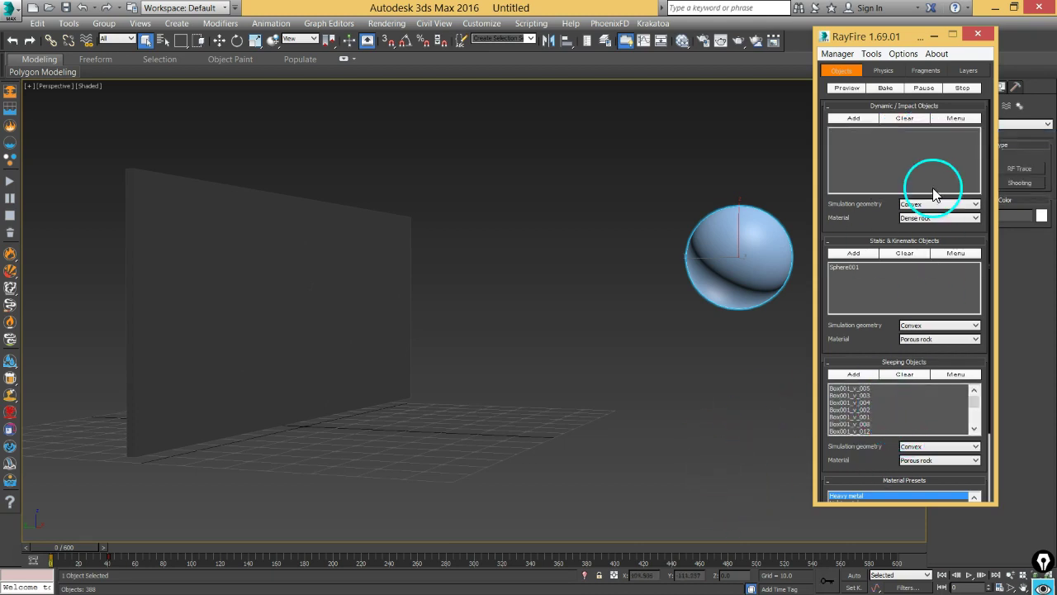
- Preview the sphere hitting the sleeping wall fragments twice, cancelling and returning to the first frame each time
{"action": "left_click", "coordinate": [884, 71]}
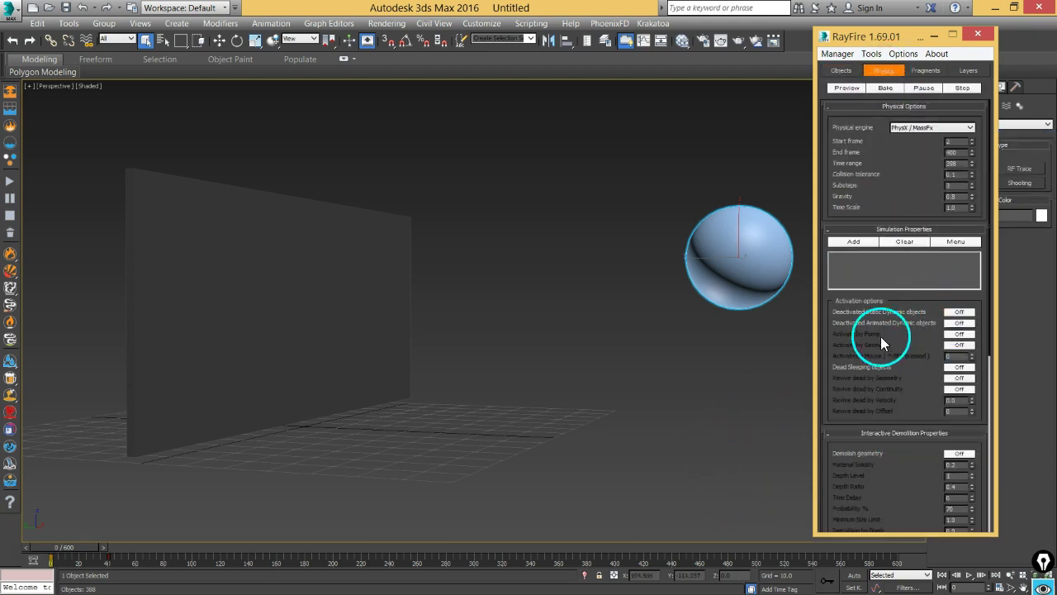
{"action": "left_click", "coordinate": [846, 88]}
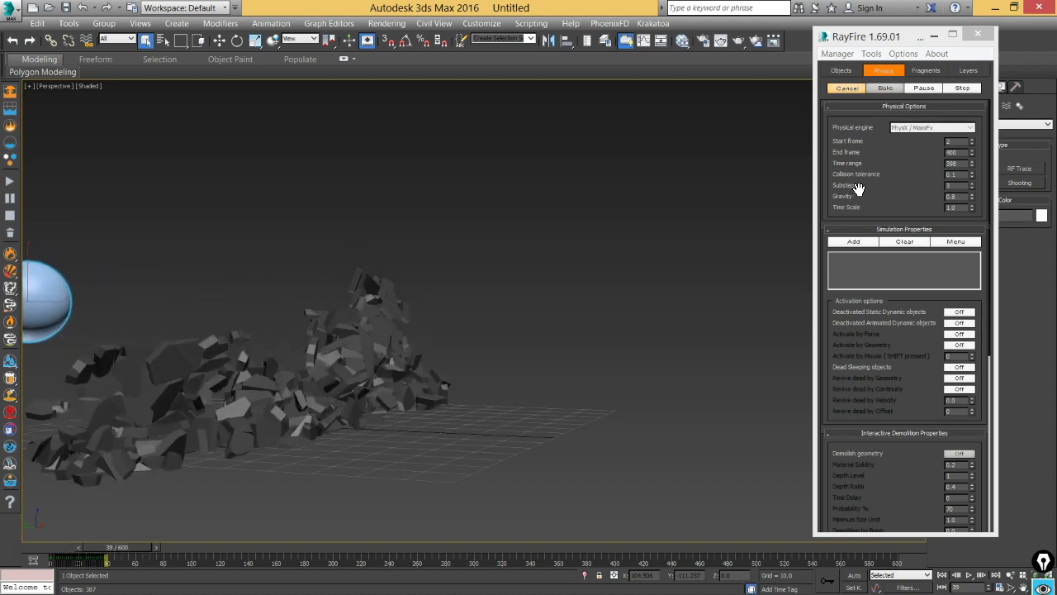
{"action": "left_click", "coordinate": [849, 89]}
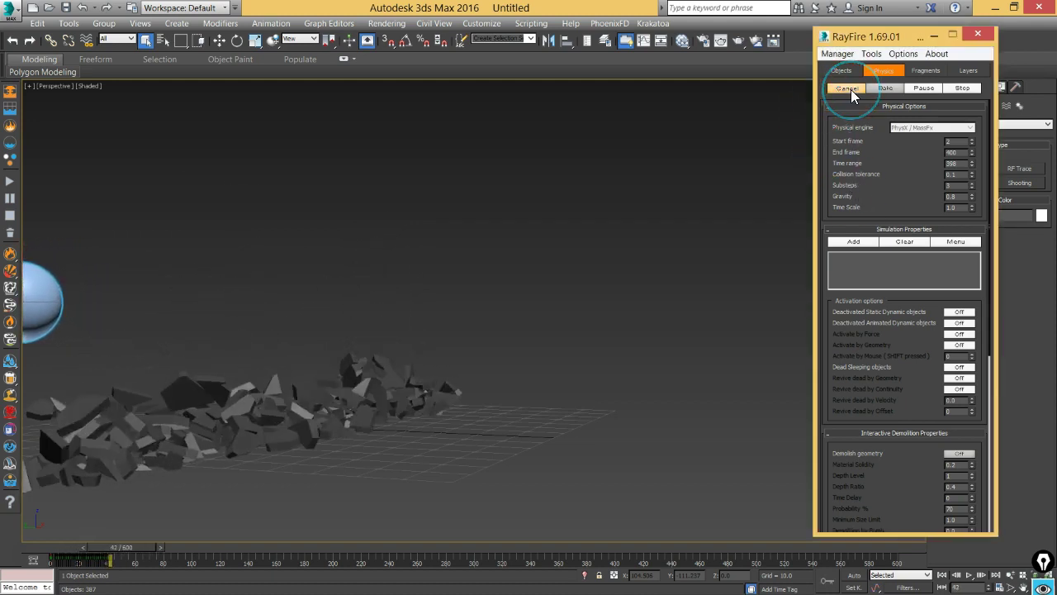
{"action": "left_click", "coordinate": [942, 574]}
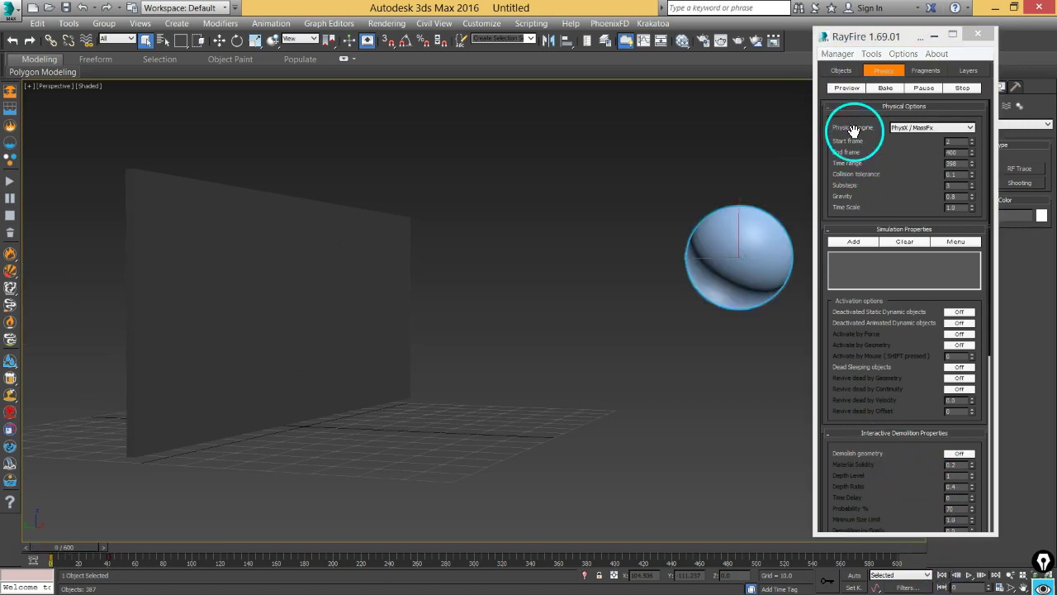
{"action": "left_click", "coordinate": [846, 88]}
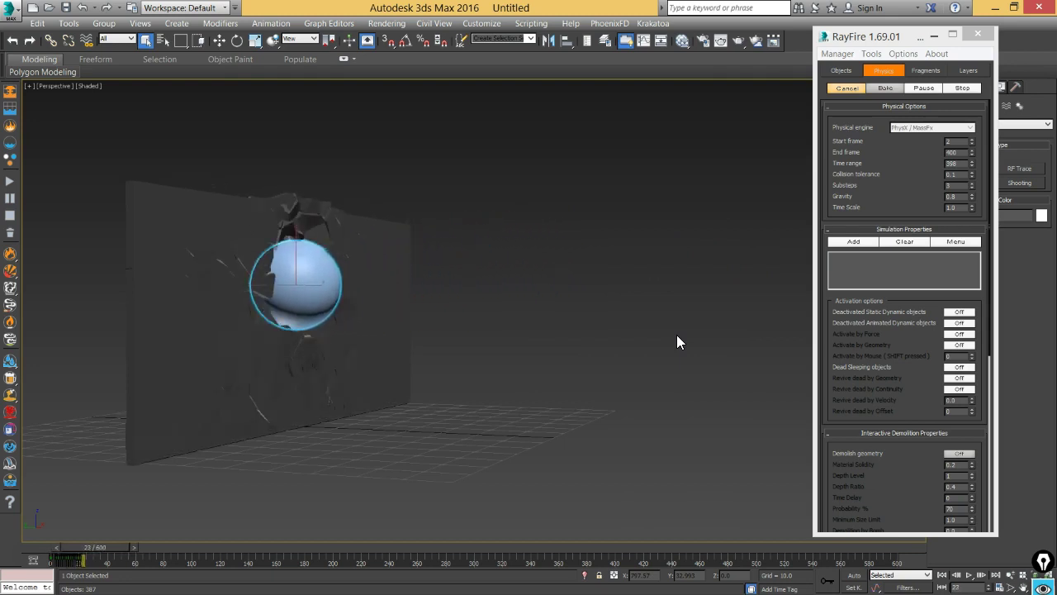
{"action": "left_click", "coordinate": [844, 88]}
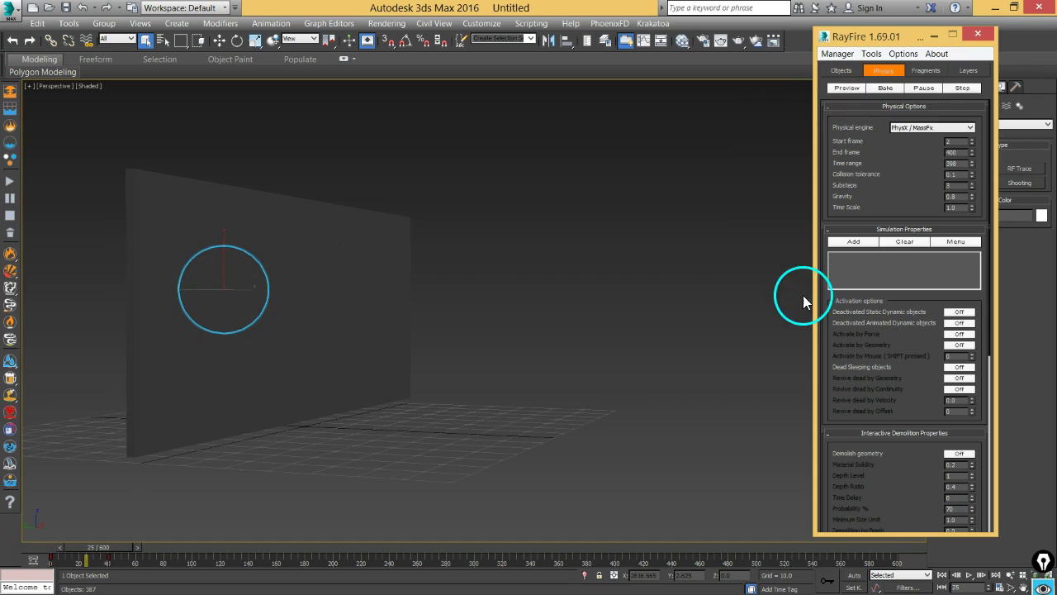
{"action": "left_click", "coordinate": [942, 575]}
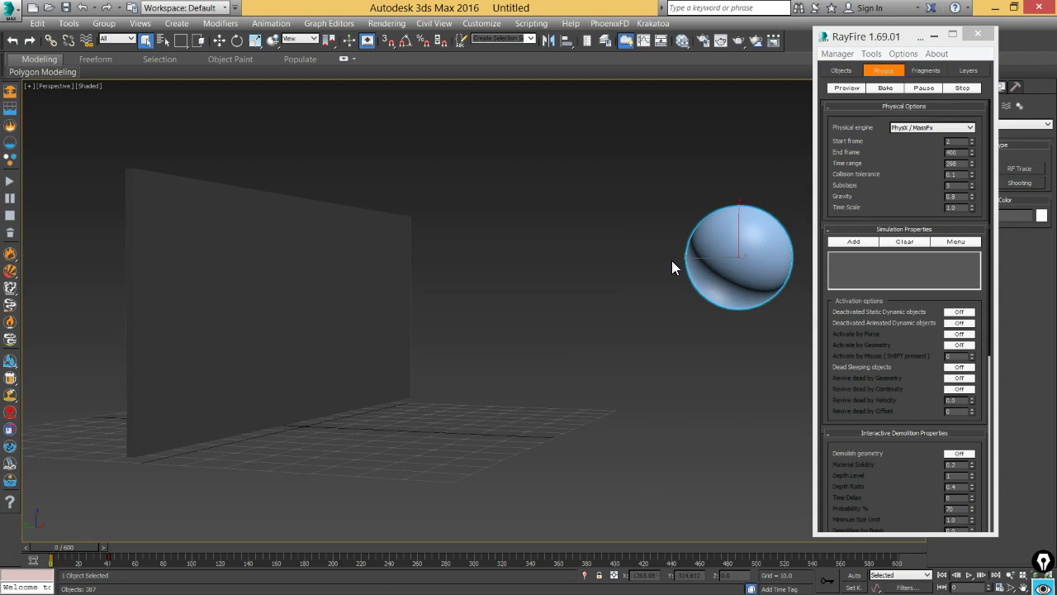
- Turn on Dead Sleeping objects, preview the simulation, cancel it and return to frame 0
{"action": "left_click_drag", "start_coordinate": [675, 265], "coordinate": [726, 250]}
{"action": "left_click_drag", "start_coordinate": [925, 345], "coordinate": [876, 189]}
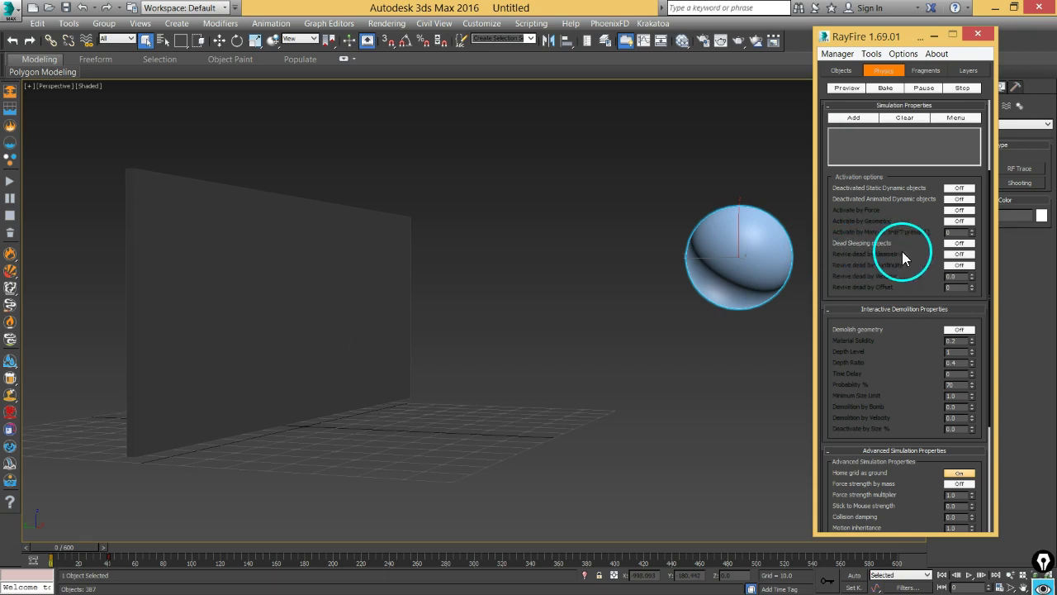
{"action": "left_click", "coordinate": [960, 243]}
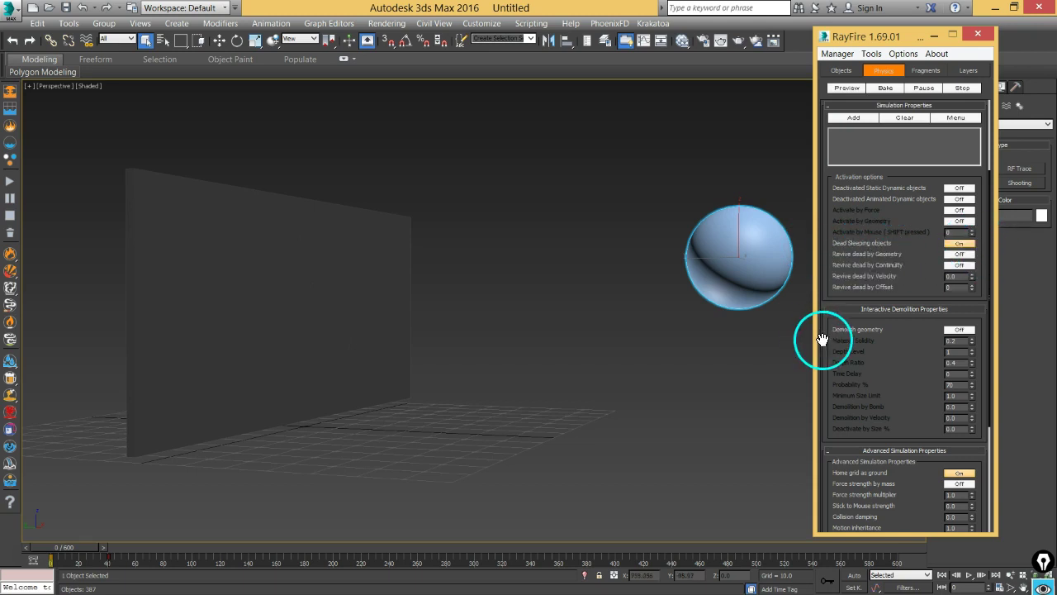
{"action": "left_click", "coordinate": [850, 88]}
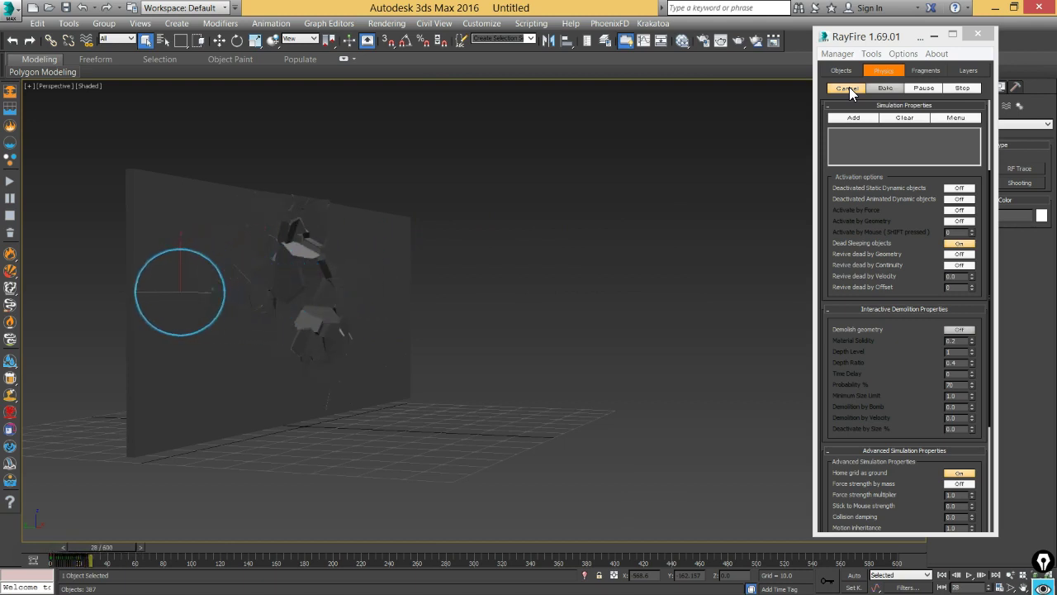
{"action": "left_click", "coordinate": [848, 88]}
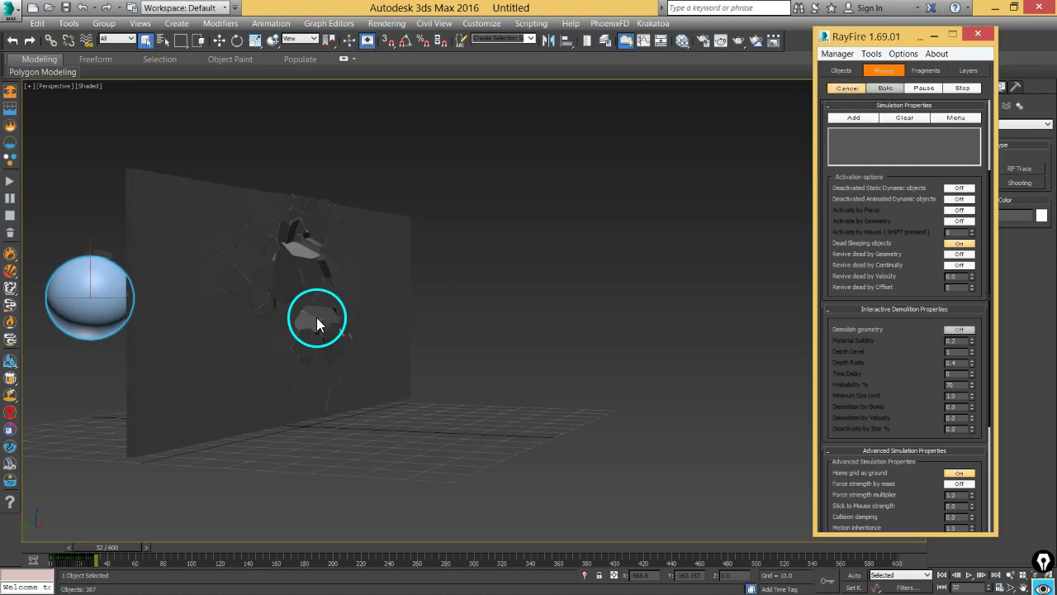
{"action": "middle_click_drag", "start_coordinate": [306, 355], "coordinate": [469, 358], "text": "alt"}
{"action": "scroll", "coordinate": [415, 354], "scroll_direction": "up", "scroll_amount": 4}
{"action": "left_click_drag", "start_coordinate": [98, 549], "coordinate": [33, 546]}
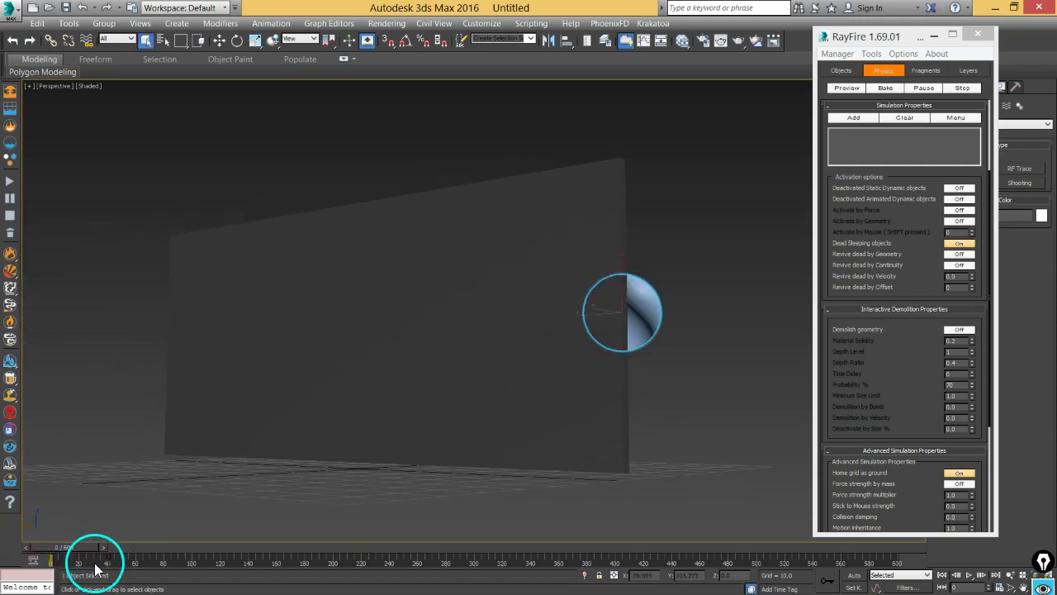
- Move the sphere's end keyframe to about frame 30, preview the faster impact, cancel it and return to the first frame
{"action": "left_click", "coordinate": [97, 567]}
{"action": "left_click_drag", "start_coordinate": [108, 563], "coordinate": [91, 565]}
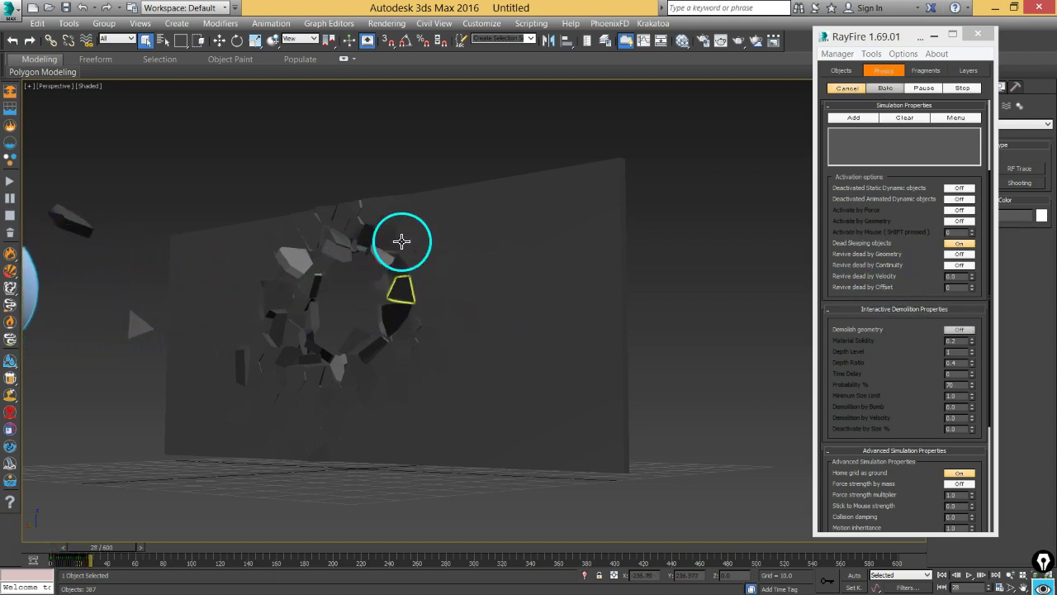
{"action": "left_click", "coordinate": [852, 88]}
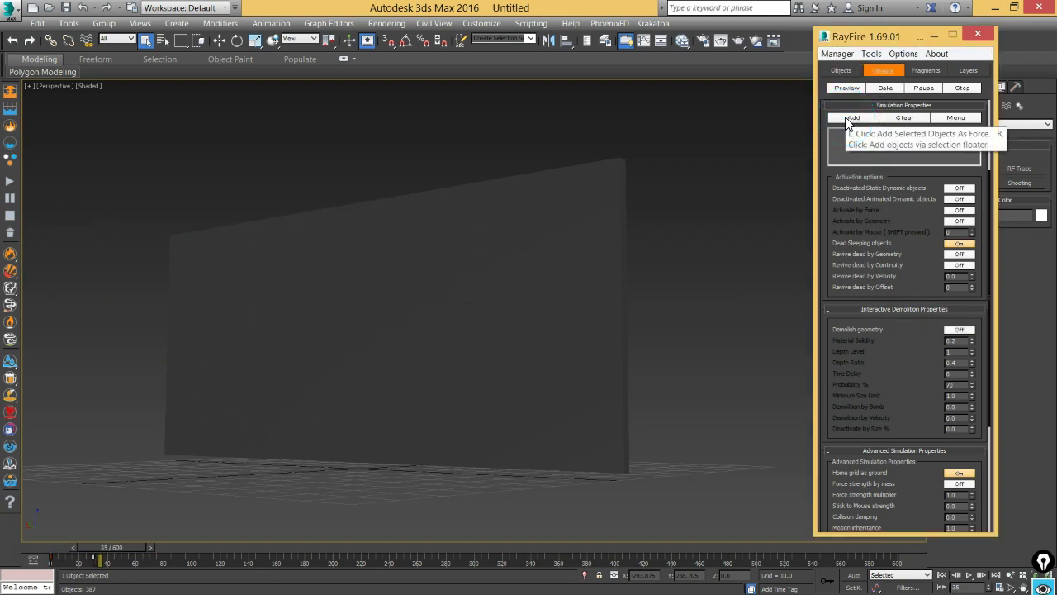
{"action": "left_click", "coordinate": [942, 574]}
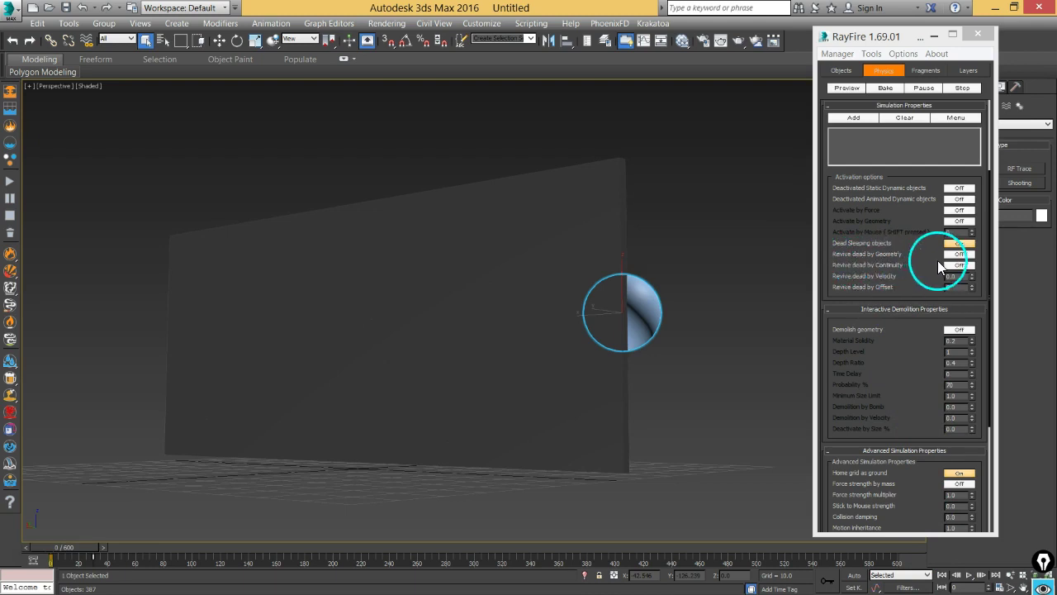
- Turn on Revive dead by Geometry, preview the simulation and cancel it
{"action": "left_click", "coordinate": [963, 254]}
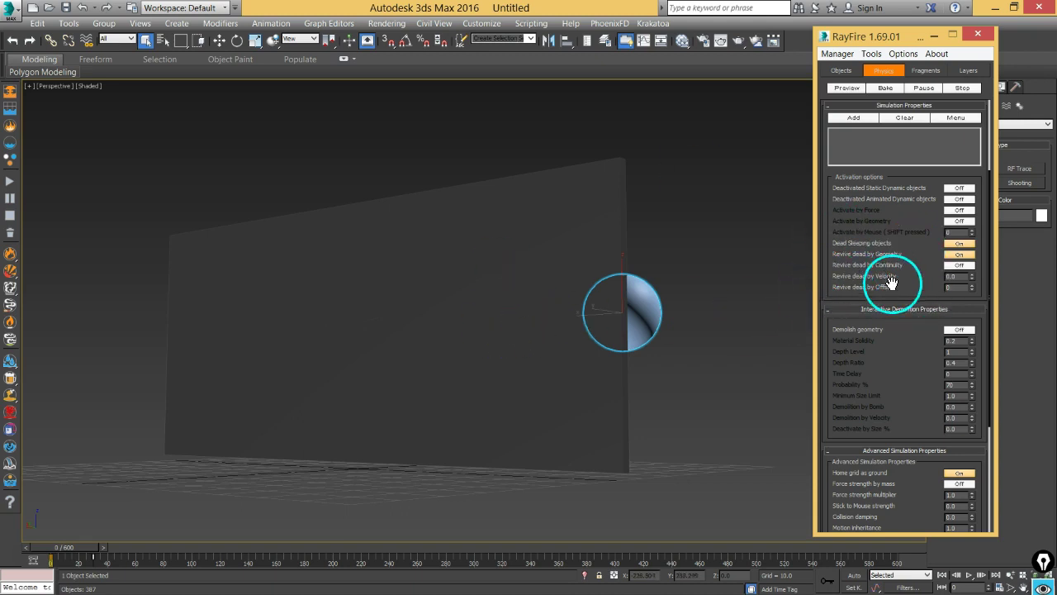
{"action": "left_click", "coordinate": [842, 88]}
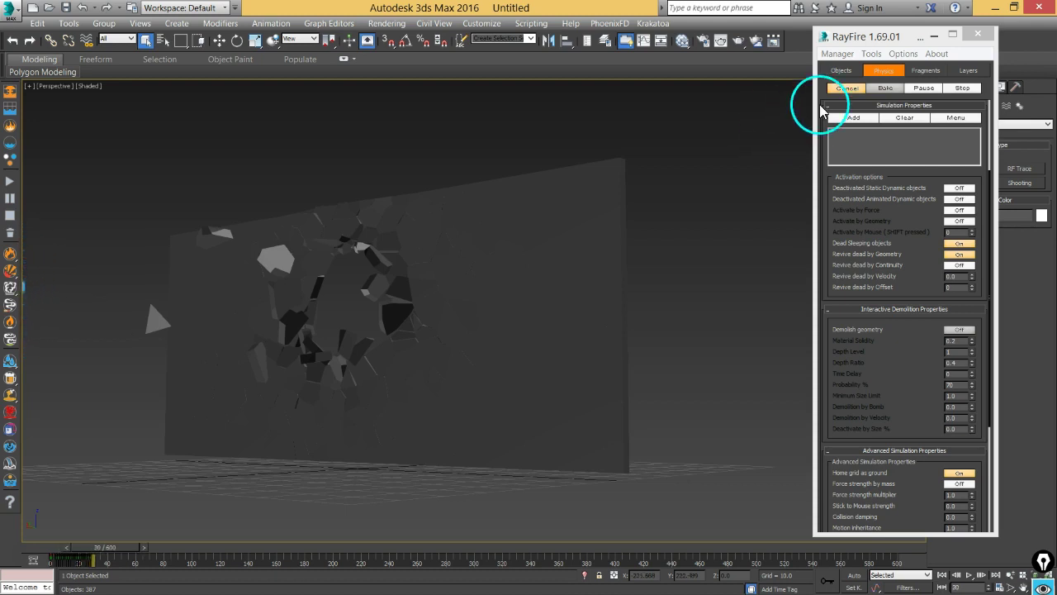
{"action": "left_click", "coordinate": [849, 107]}
{"action": "key", "text": "Escape"}
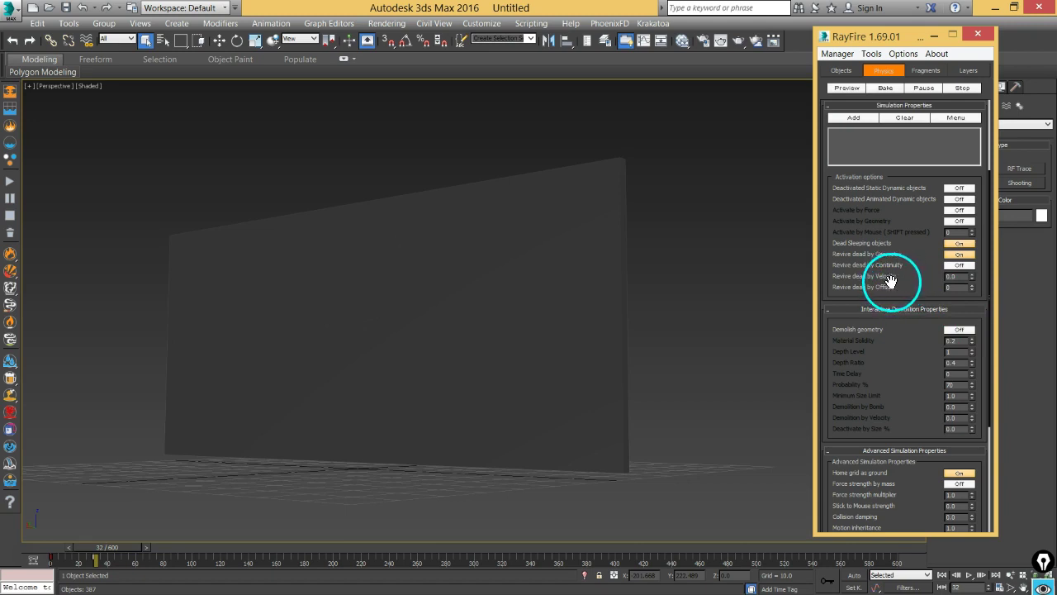
- Set Revive dead by Velocity to 10.0 and return the timeline to frame 0
{"action": "left_click_drag", "start_coordinate": [491, 284], "coordinate": [783, 310]}
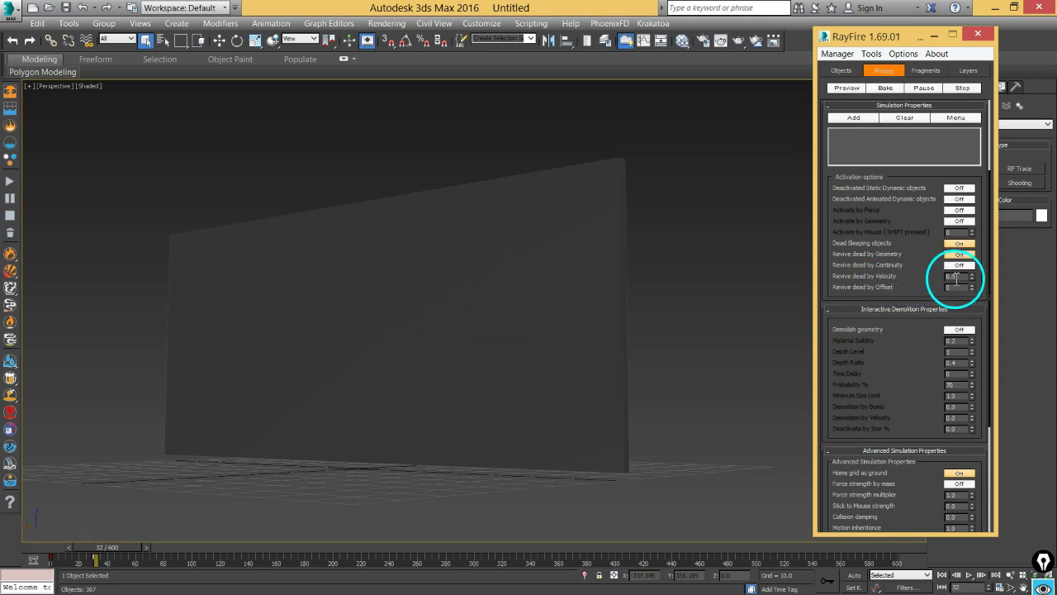
{"action": "left_click_drag", "start_coordinate": [434, 327], "coordinate": [961, 278]}
{"action": "left_click", "coordinate": [958, 277]}
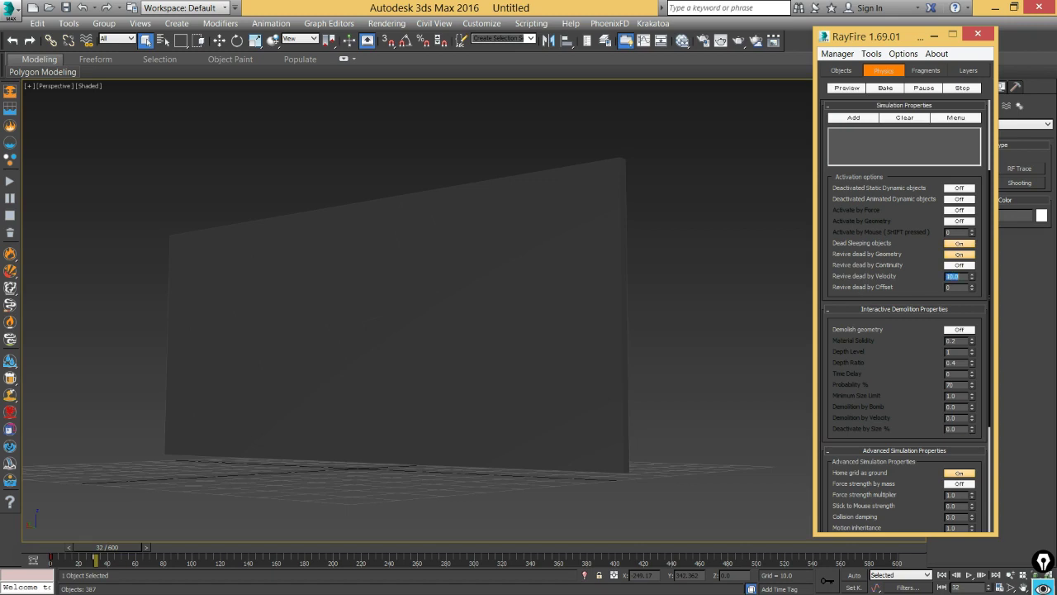
{"action": "middle_click_drag", "start_coordinate": [619, 339], "coordinate": [503, 342], "text": "alt"}
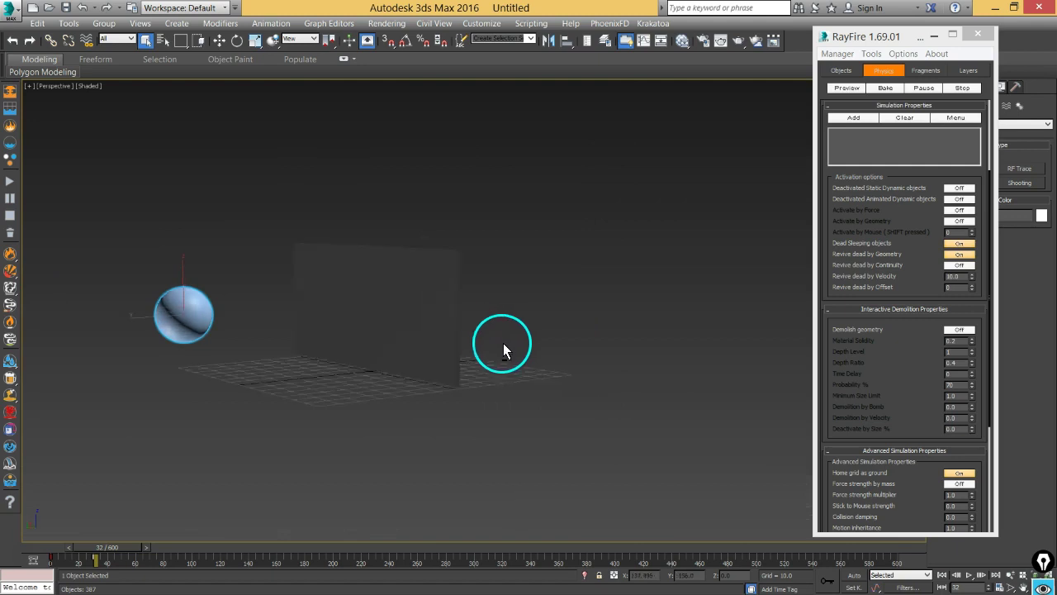
{"action": "left_click_drag", "start_coordinate": [136, 546], "coordinate": [52, 546]}
{"action": "middle_click_drag", "start_coordinate": [387, 443], "coordinate": [412, 407], "text": "alt"}
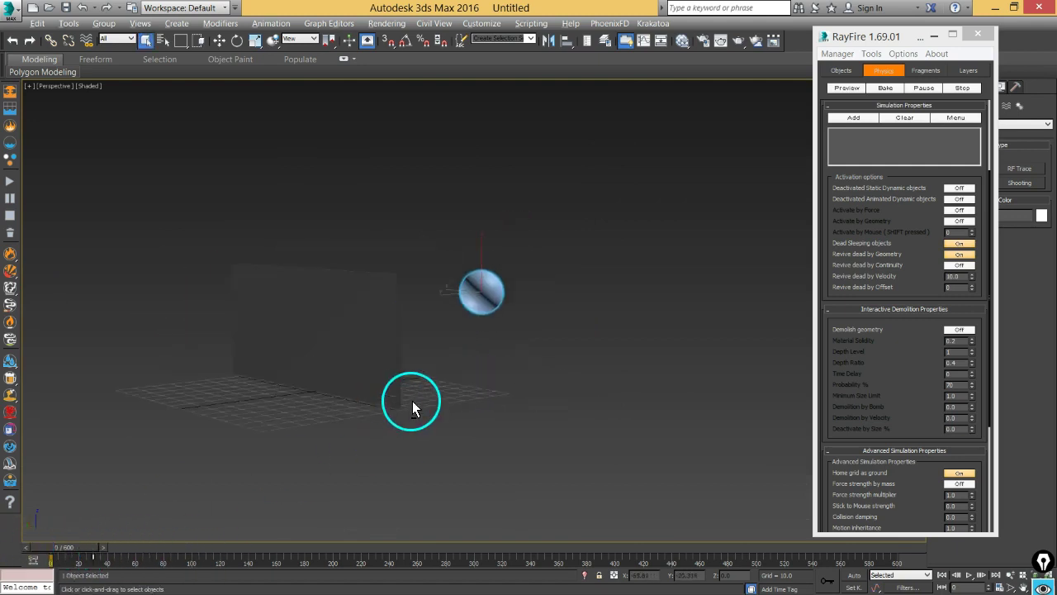
{"action": "scroll", "coordinate": [385, 401], "scroll_direction": "up", "scroll_amount": 3}
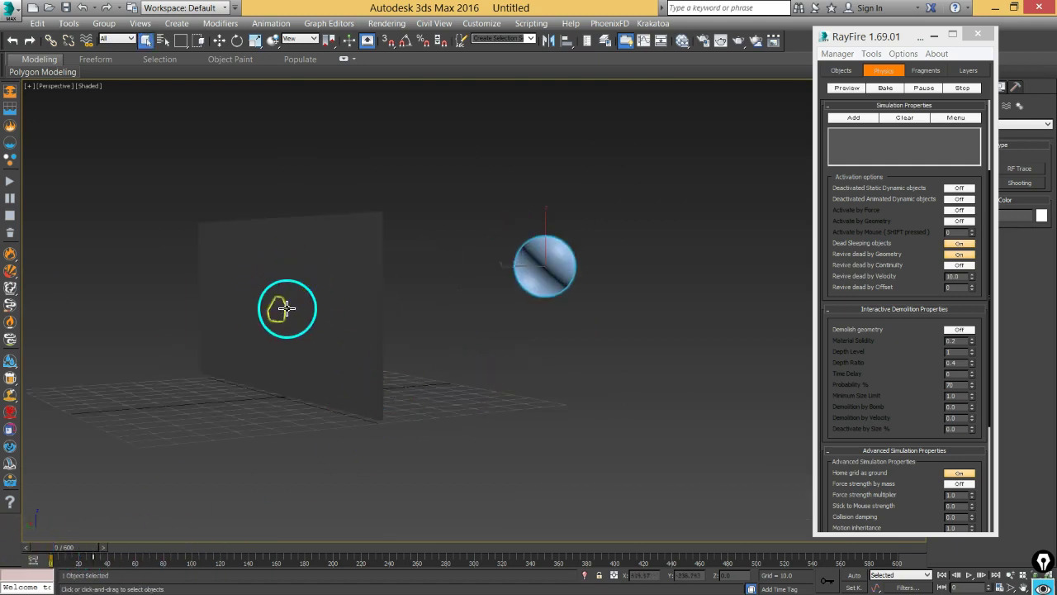
- Preview the simulation, inspect the hole the sphere makes in the wall and the fallen fragments, and cancel the preview
{"action": "scroll", "coordinate": [314, 312], "scroll_direction": "up", "scroll_amount": 3}
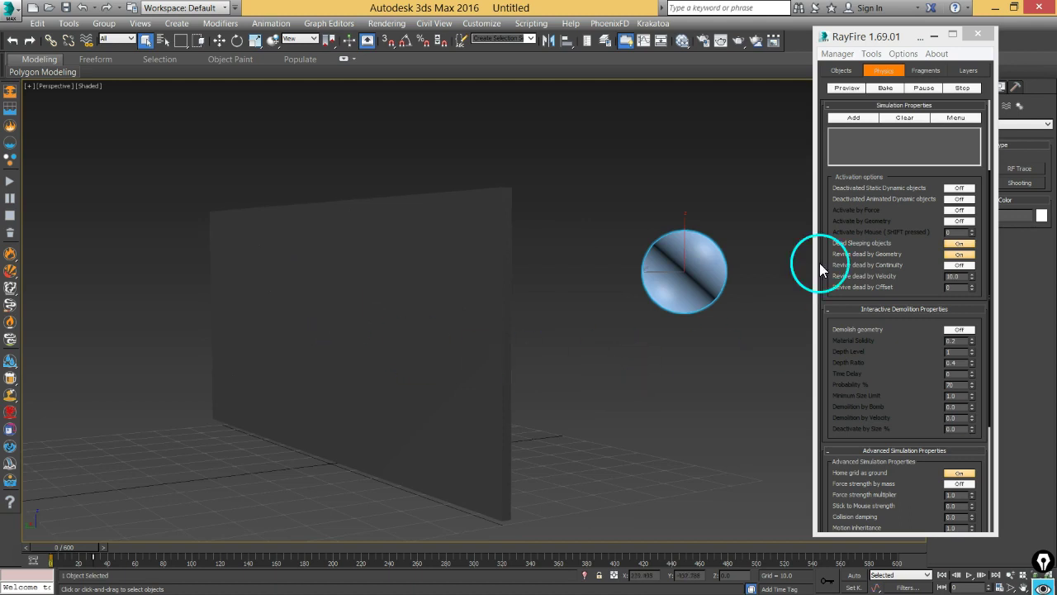
{"action": "left_click", "coordinate": [847, 87]}
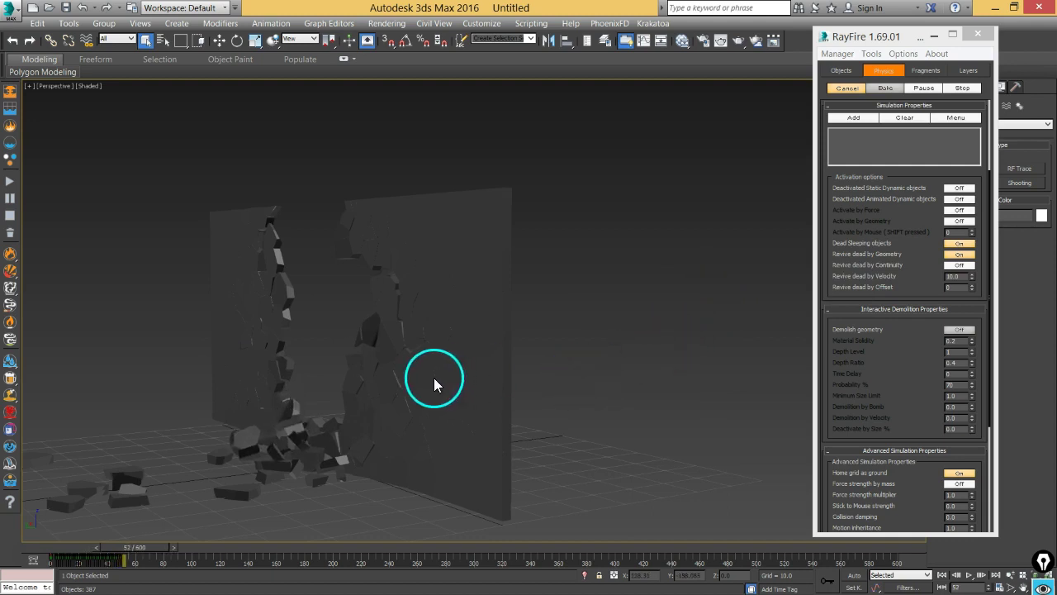
{"action": "scroll", "coordinate": [544, 363], "scroll_direction": "up", "scroll_amount": 5}
{"action": "middle_click_drag", "start_coordinate": [474, 366], "coordinate": [489, 341]}
{"action": "scroll", "coordinate": [471, 345], "scroll_direction": "down", "scroll_amount": 8}
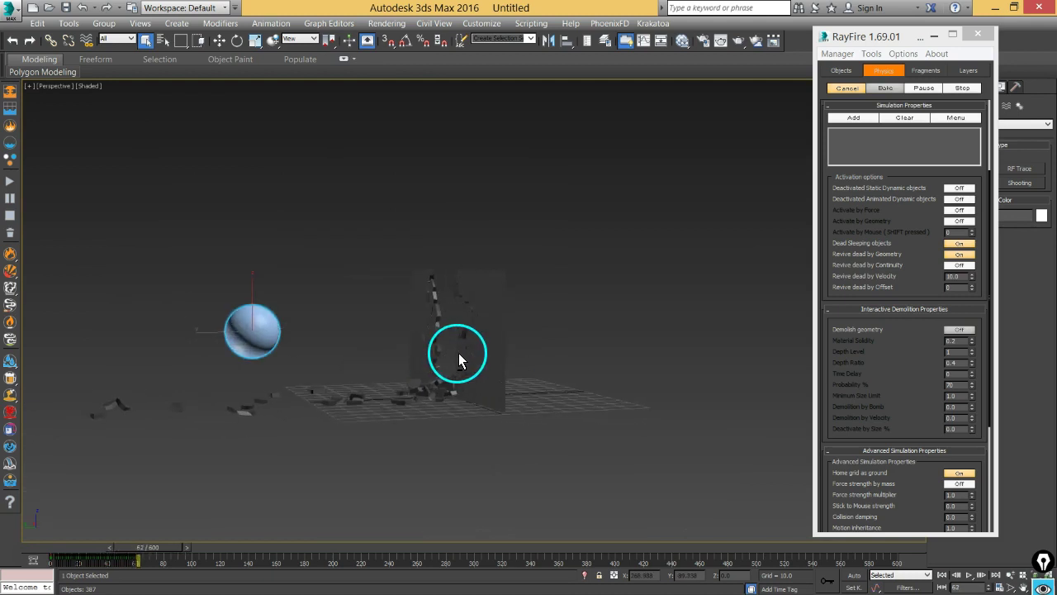
{"action": "scroll", "coordinate": [449, 343], "scroll_direction": "up", "scroll_amount": 2}
{"action": "scroll", "coordinate": [448, 342], "scroll_direction": "up", "scroll_amount": 2}
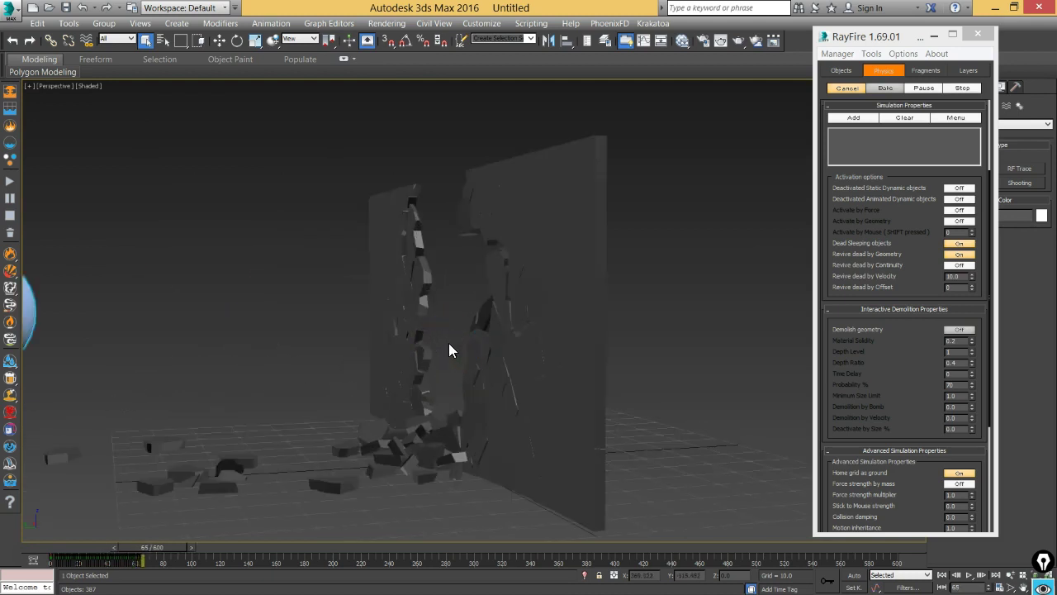
{"action": "left_click", "coordinate": [856, 89]}
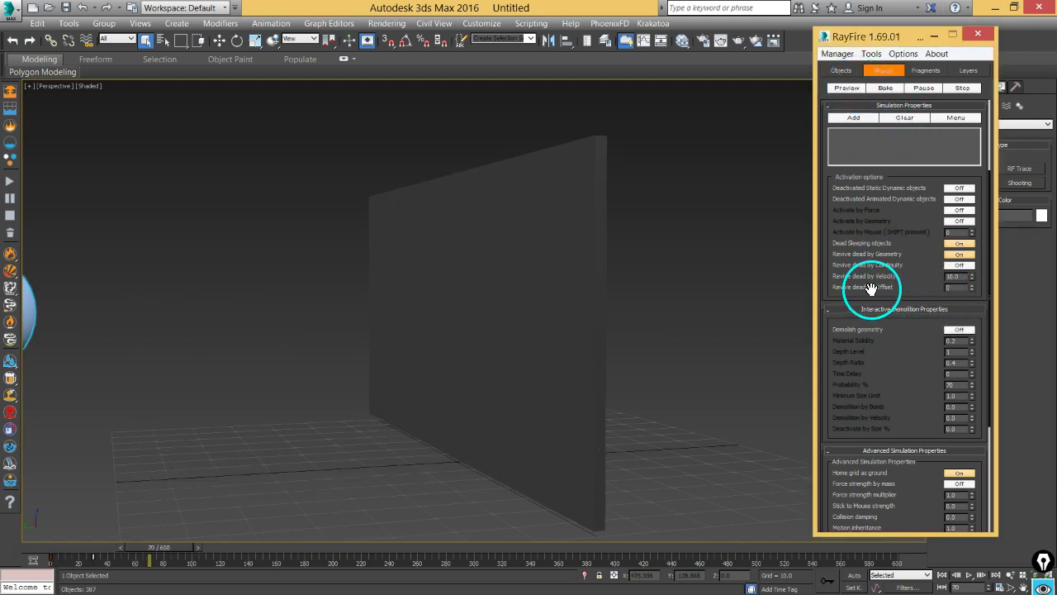
- Set Revive dead by Velocity to 100.0, preview the impact, cancel it and return the timeline to frame 0
{"action": "left_click", "coordinate": [960, 330]}
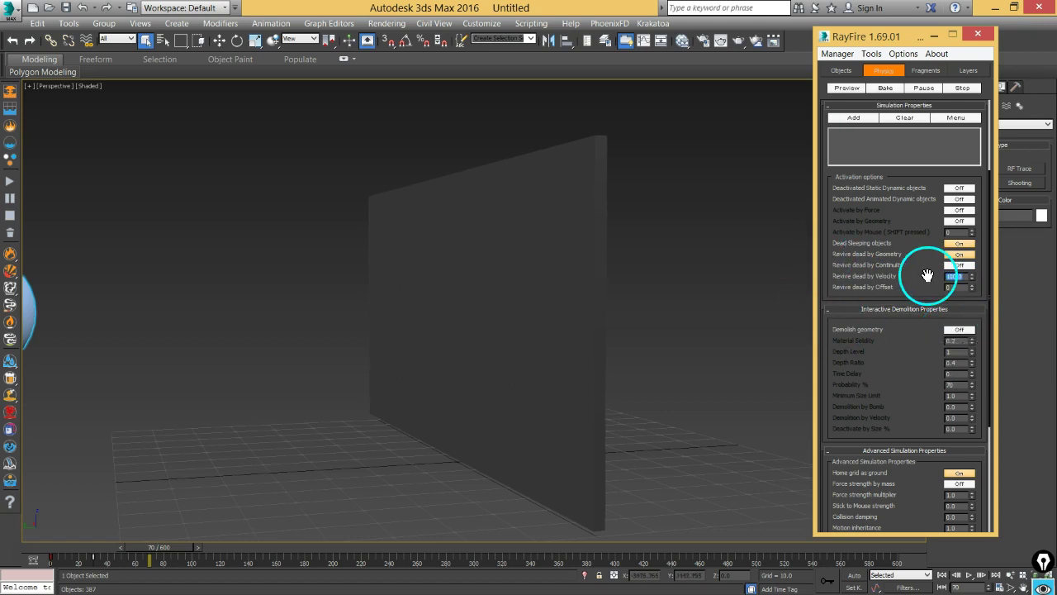
{"action": "left_click", "coordinate": [850, 88]}
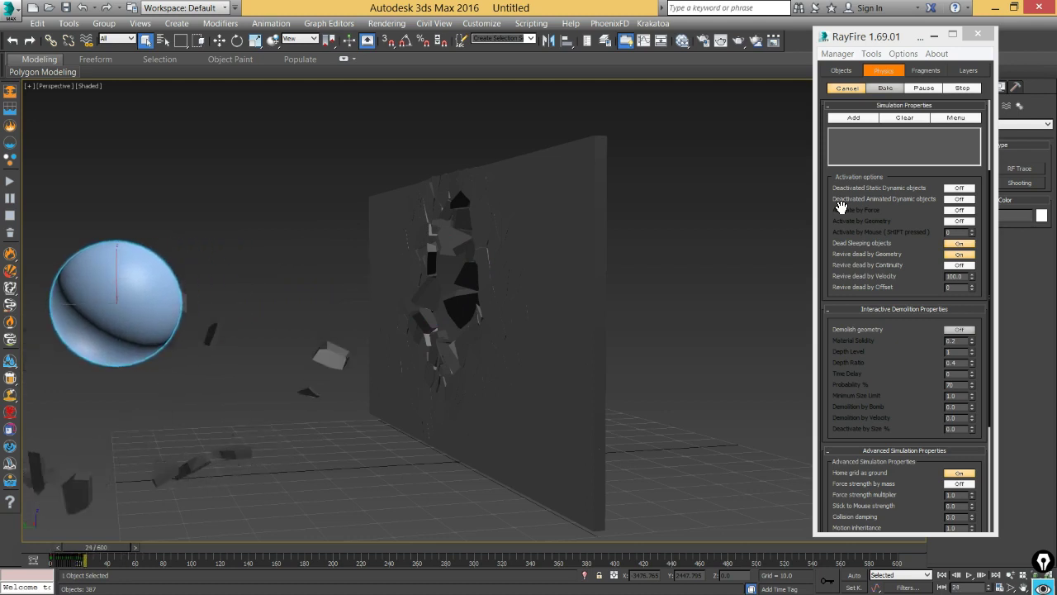
{"action": "middle_click_drag", "start_coordinate": [545, 292], "coordinate": [571, 297], "text": "alt"}
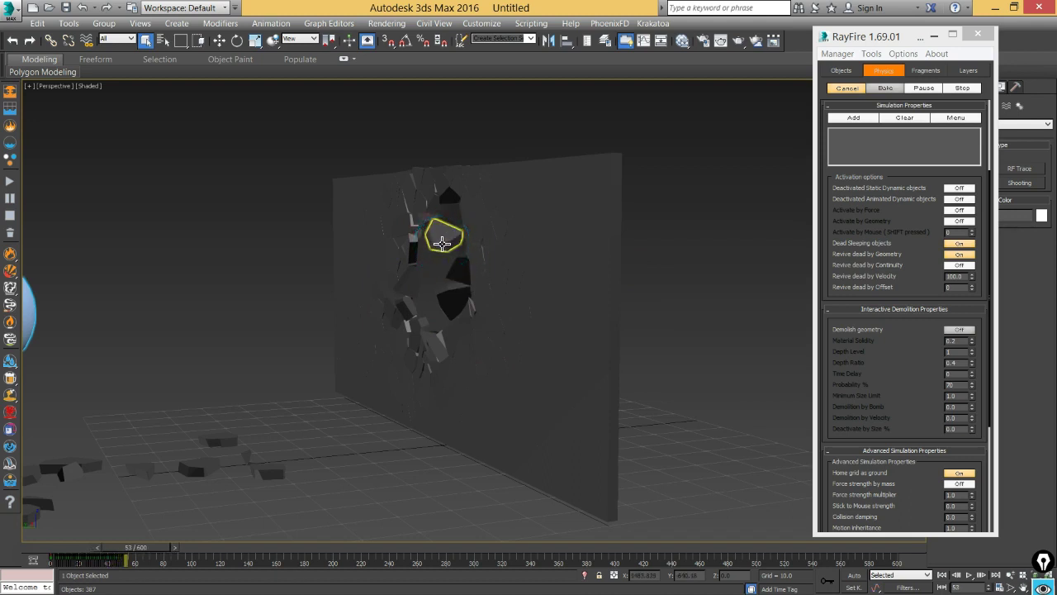
{"action": "left_click_drag", "start_coordinate": [442, 242], "coordinate": [890, 289]}
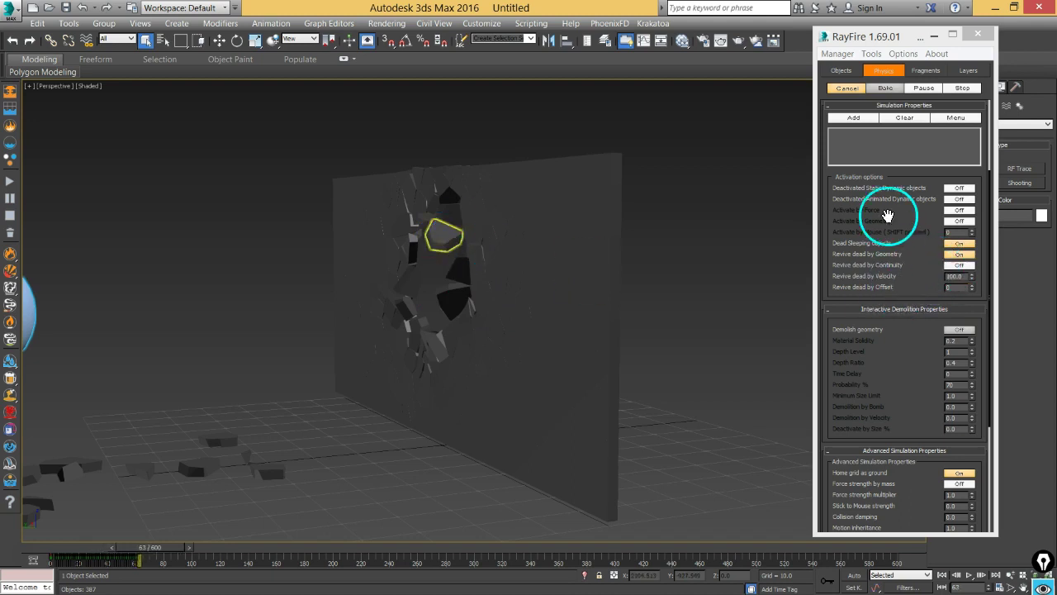
{"action": "left_click", "coordinate": [848, 90]}
{"action": "left_click_drag", "start_coordinate": [172, 548], "coordinate": [60, 549]}
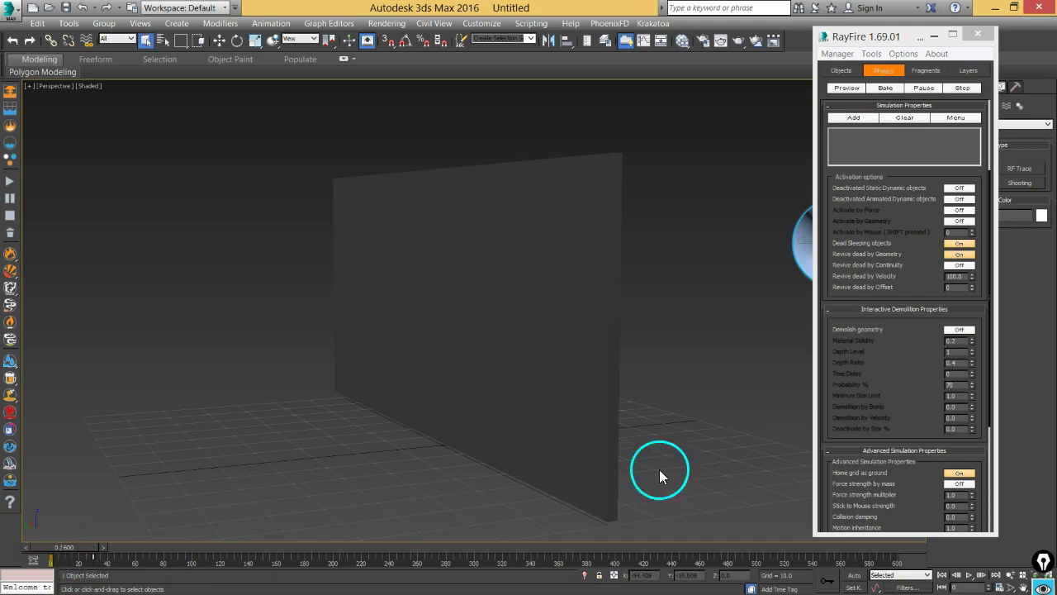
- Set Revive dead by Velocity to 5.0
{"action": "left_click", "coordinate": [957, 276]}
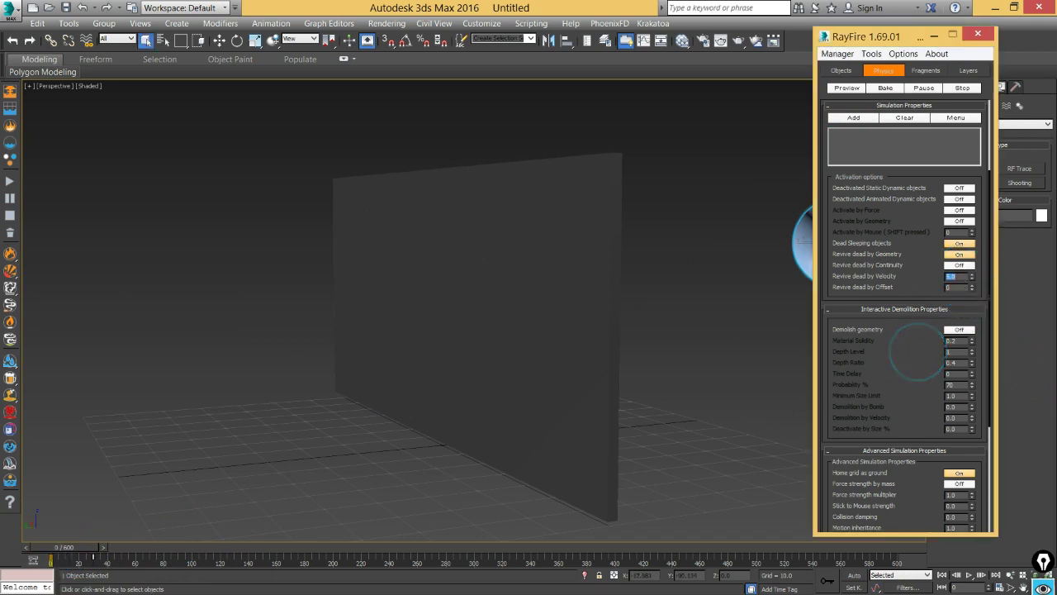
{"action": "mouse_move", "coordinate": [597, 385]}
{"action": "middle_mouse_down", "text": "alt"}
{"action": "mouse_move", "coordinate": [594, 373]}
{"action": "mouse_move", "coordinate": [603, 377]}
{"action": "middle_mouse_up", "text": "alt"}
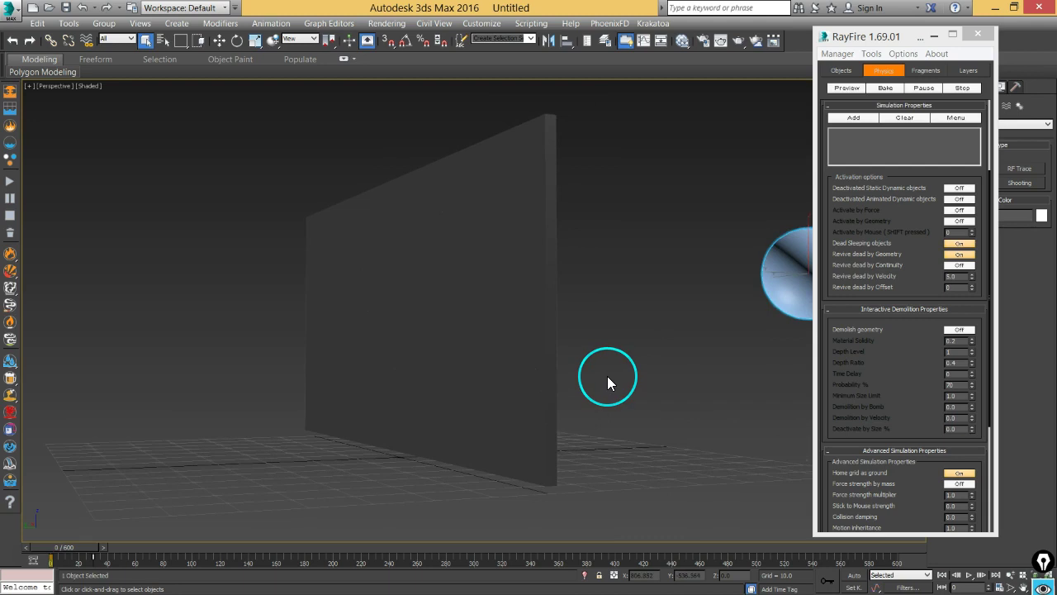
- Set the Force strength multiplier to 3.0 in the Advanced Simulation Properties
{"action": "left_click_drag", "start_coordinate": [946, 351], "coordinate": [895, 308]}
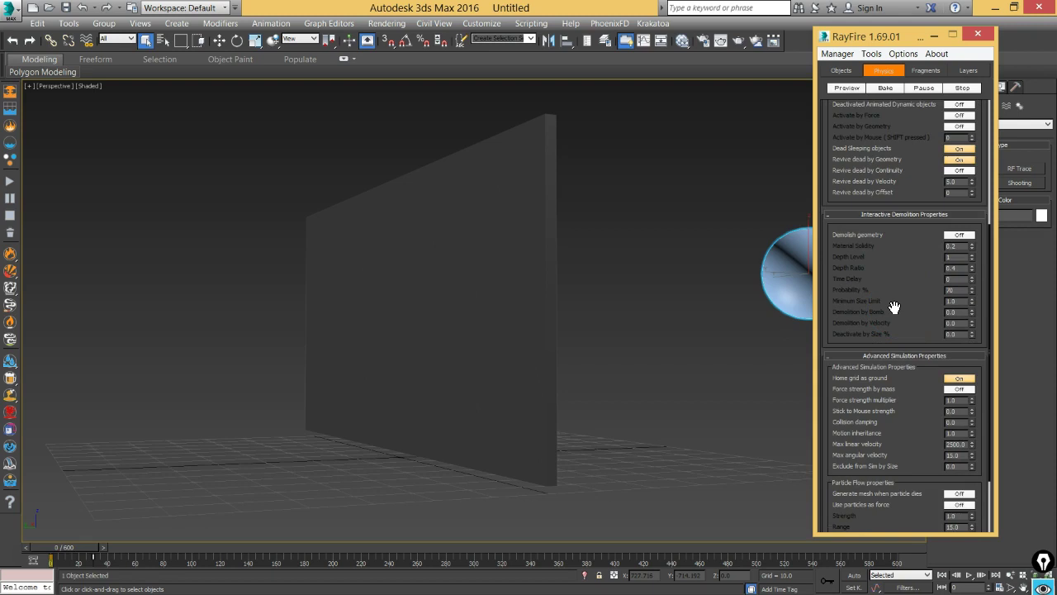
{"action": "scroll", "coordinate": [894, 307], "scroll_direction": "down", "scroll_amount": 5}
{"action": "left_click_drag", "start_coordinate": [876, 246], "coordinate": [922, 244]}
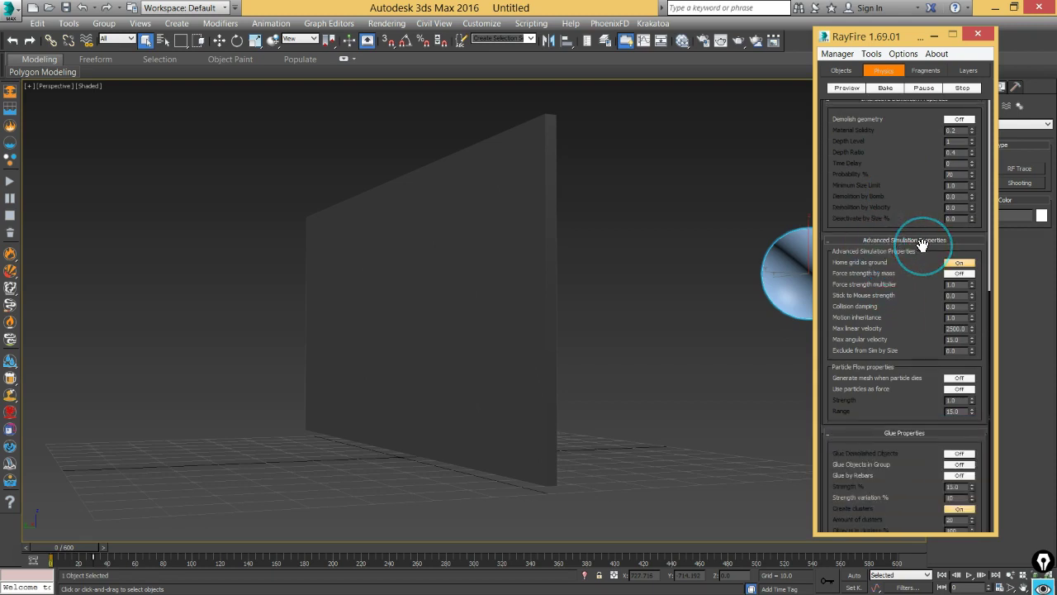
{"action": "left_click", "coordinate": [890, 286]}
{"action": "left_click_drag", "start_coordinate": [858, 289], "coordinate": [893, 276]}
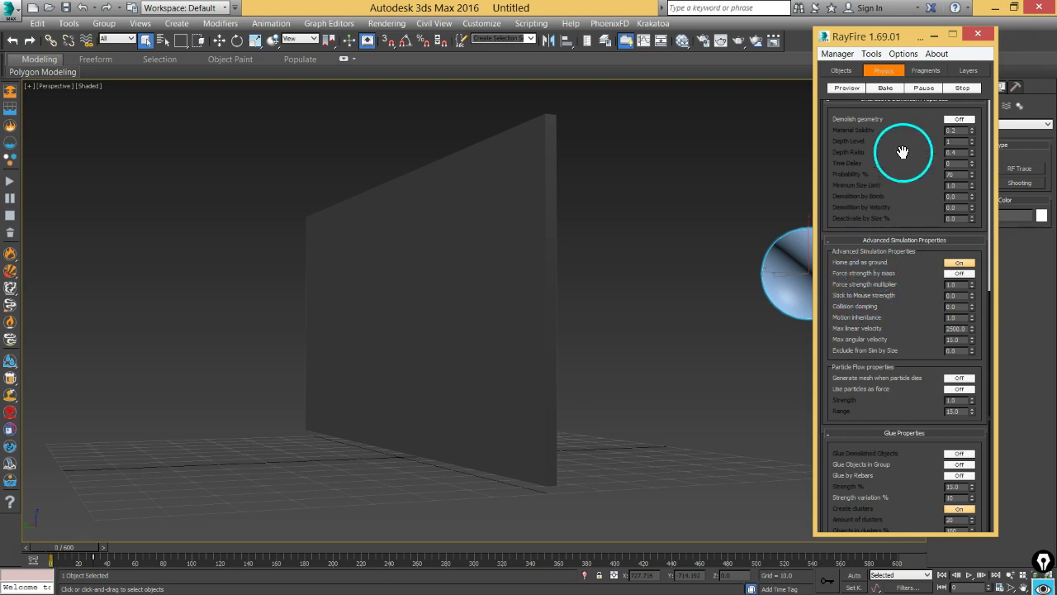
{"action": "left_click_drag", "start_coordinate": [904, 153], "coordinate": [915, 420]}
{"action": "scroll", "coordinate": [904, 377], "scroll_direction": "down", "scroll_amount": 3}
{"action": "scroll", "coordinate": [904, 378], "scroll_direction": "down", "scroll_amount": 3}
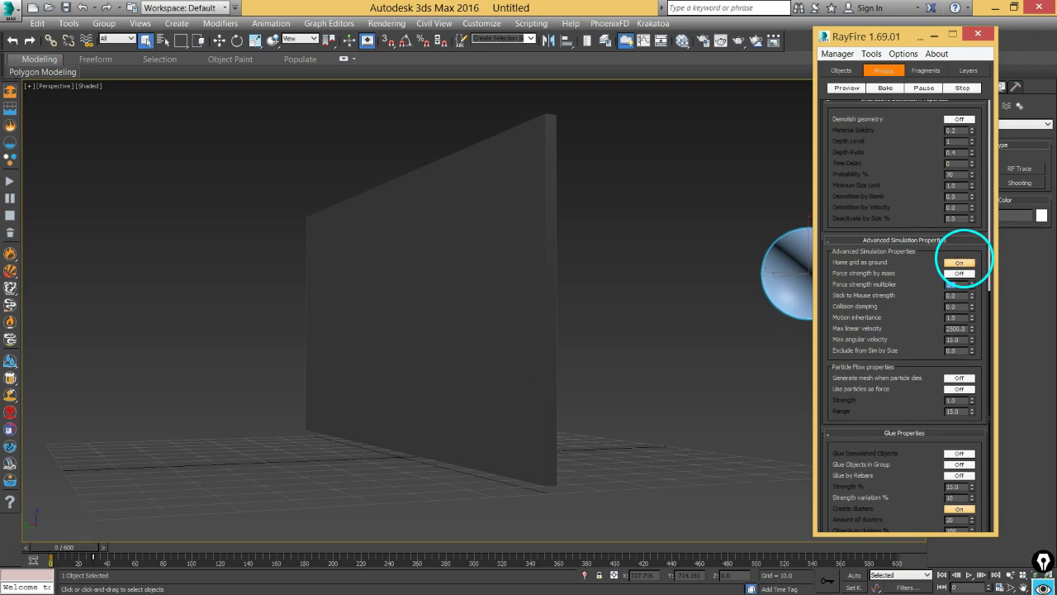
- Preview the wall's collapse, examine the fragments on the ground and those left hanging, cancel it and return to frame 0
{"action": "left_click", "coordinate": [846, 87]}
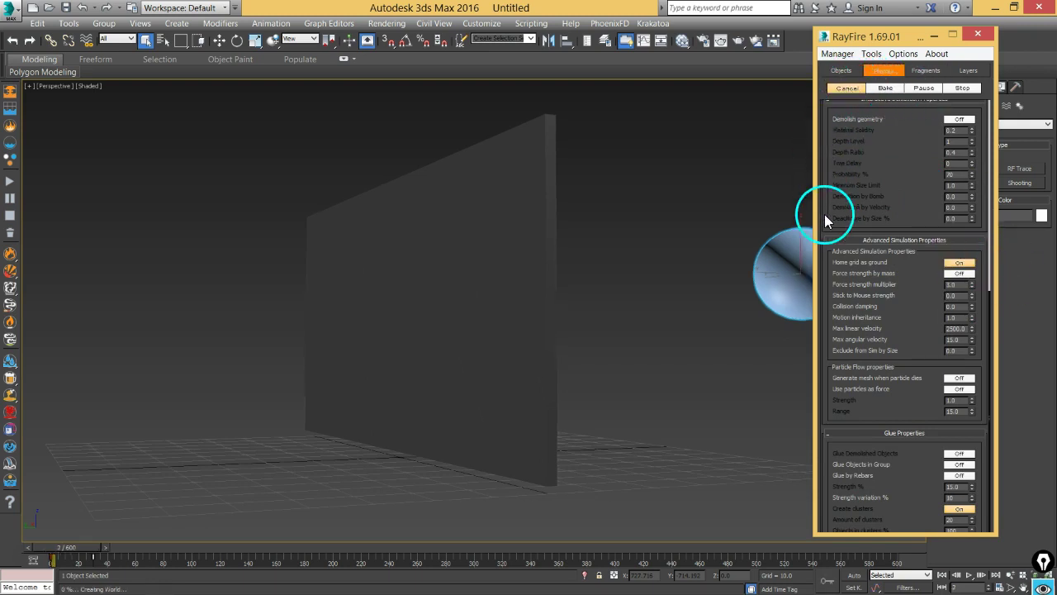
{"action": "left_click_drag", "start_coordinate": [771, 278], "coordinate": [765, 286]}
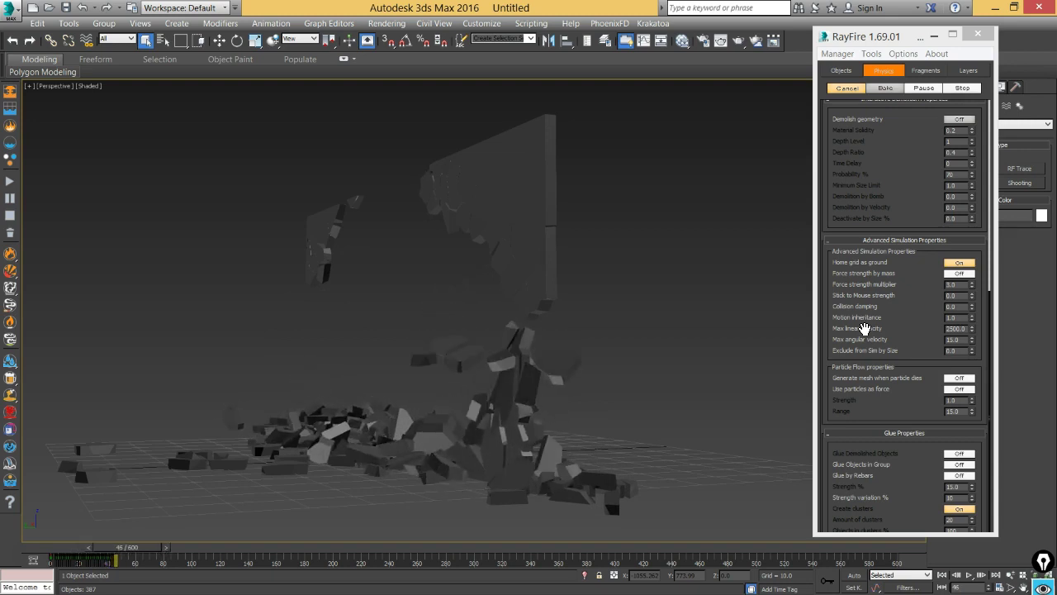
{"action": "left_click", "coordinate": [572, 427]}
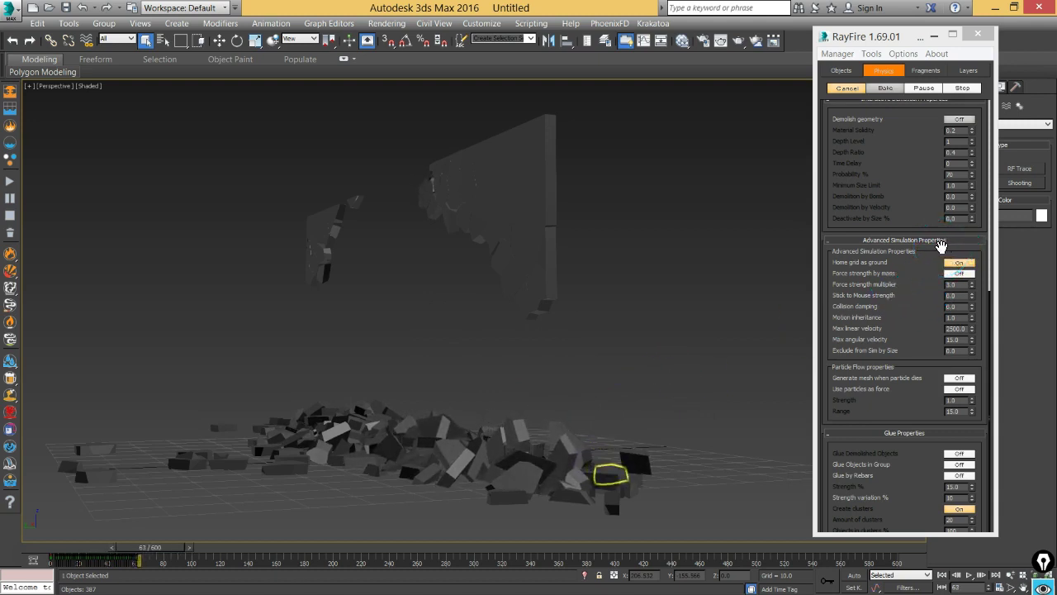
{"action": "left_click_drag", "start_coordinate": [621, 252], "coordinate": [507, 385]}
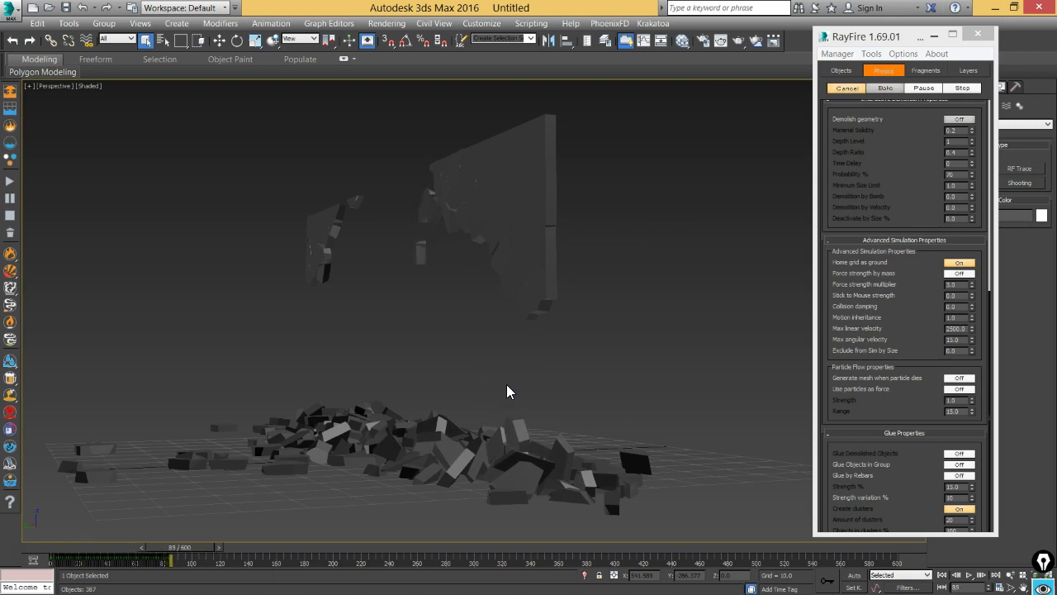
{"action": "left_click", "coordinate": [848, 89]}
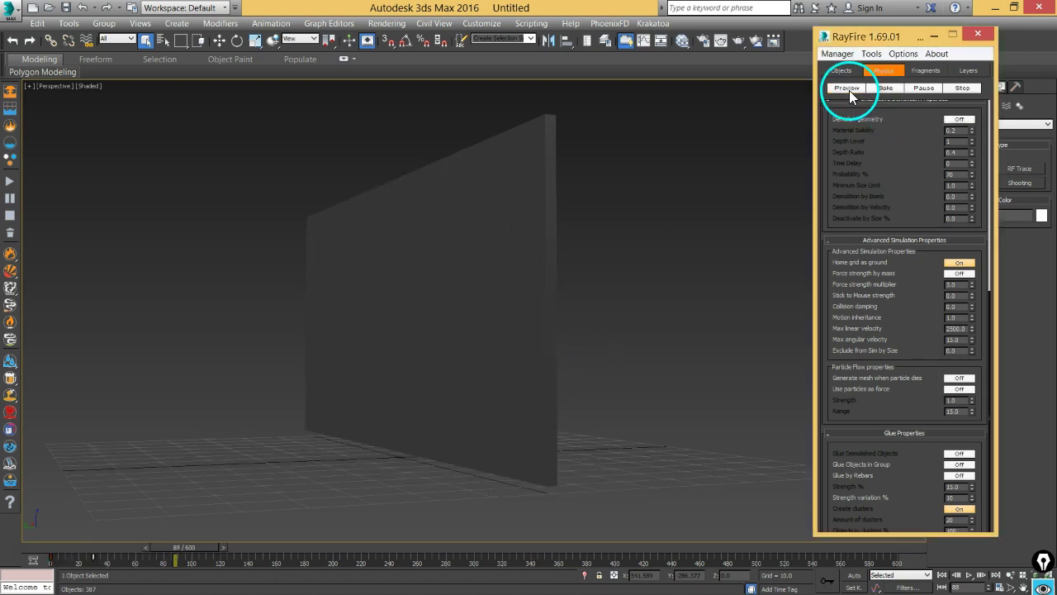
{"action": "left_click_drag", "start_coordinate": [190, 549], "coordinate": [31, 565]}
- Reset the Force strength multiplier to 1.0 and bring the Physical Options and Activation options back into view
{"action": "left_click", "coordinate": [902, 241]}
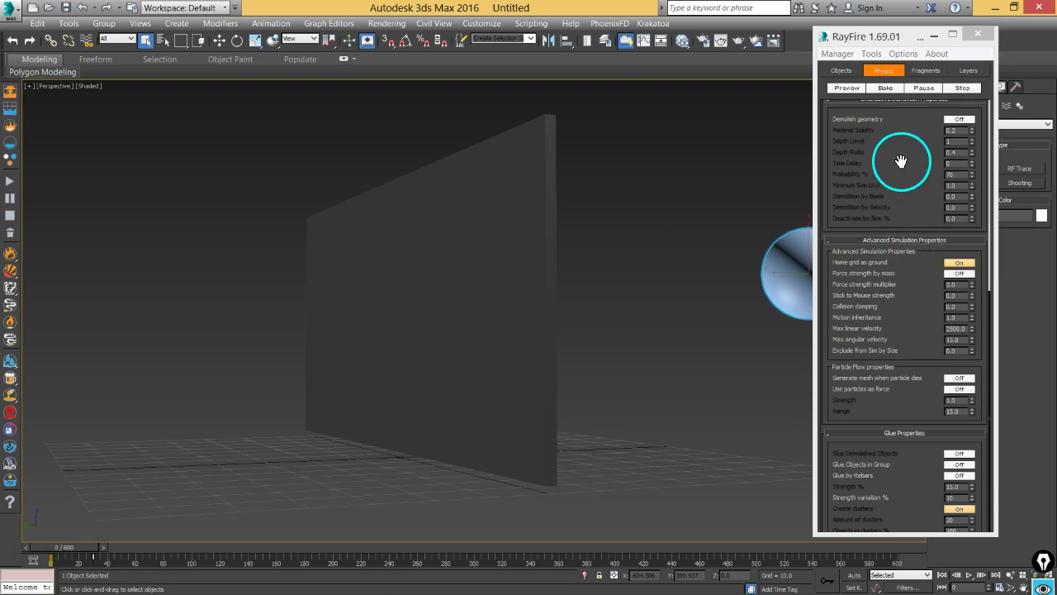
{"action": "left_click", "coordinate": [964, 284]}
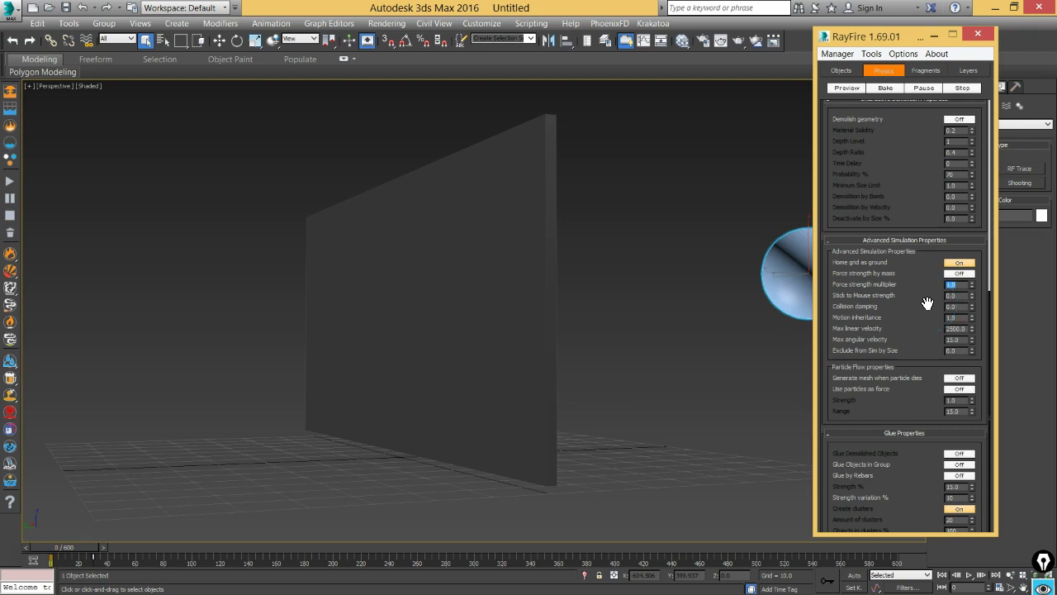
{"action": "left_click", "coordinate": [927, 295]}
{"action": "left_click_drag", "start_coordinate": [924, 144], "coordinate": [899, 285]}
{"action": "left_click_drag", "start_coordinate": [908, 166], "coordinate": [905, 203]}
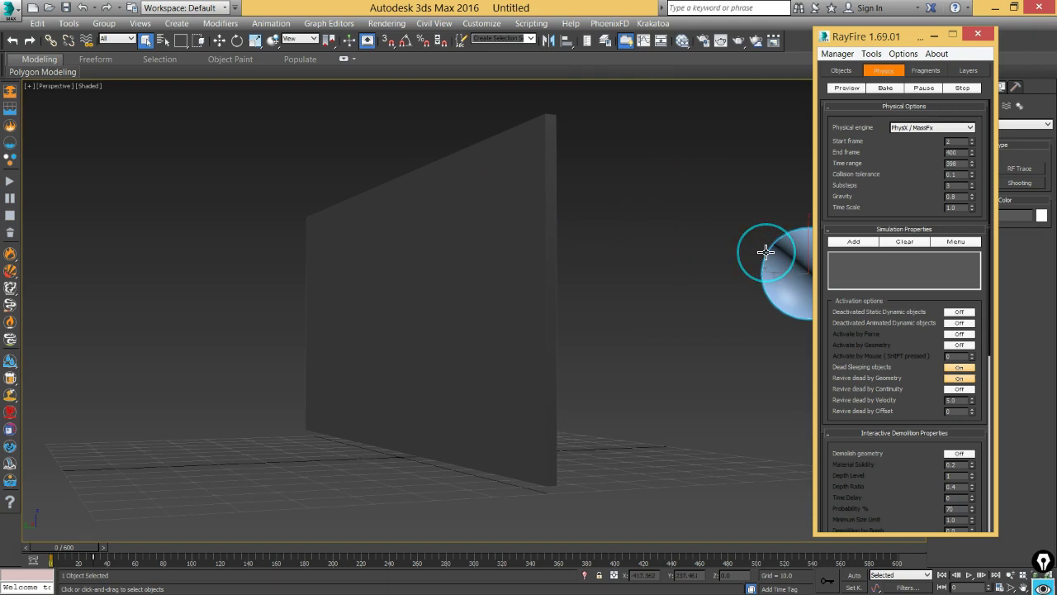
{"action": "middle_click_drag", "start_coordinate": [714, 268], "coordinate": [613, 269]}
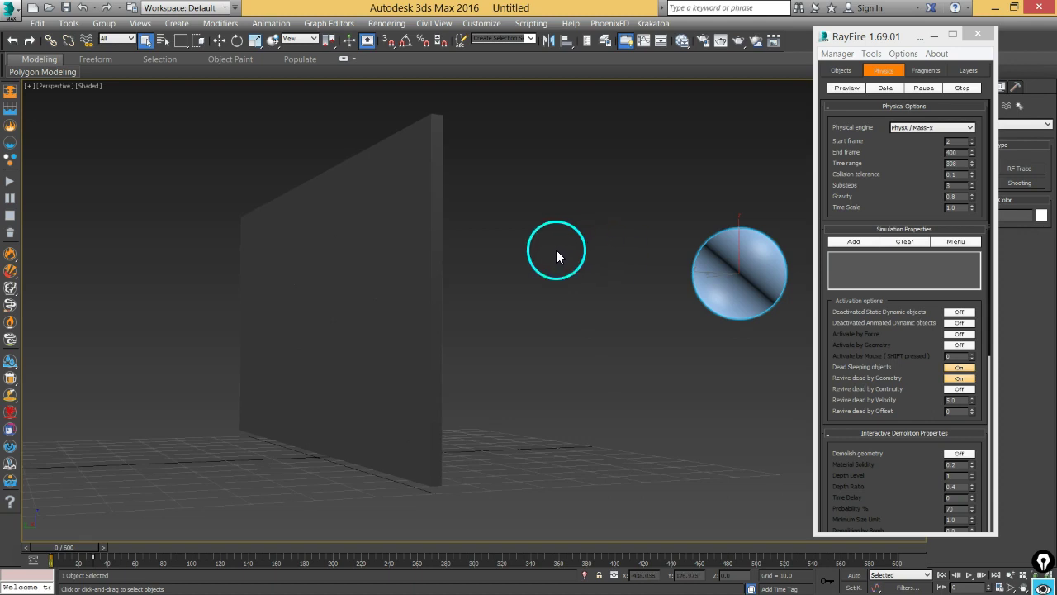
{"action": "left_click", "coordinate": [424, 359]}
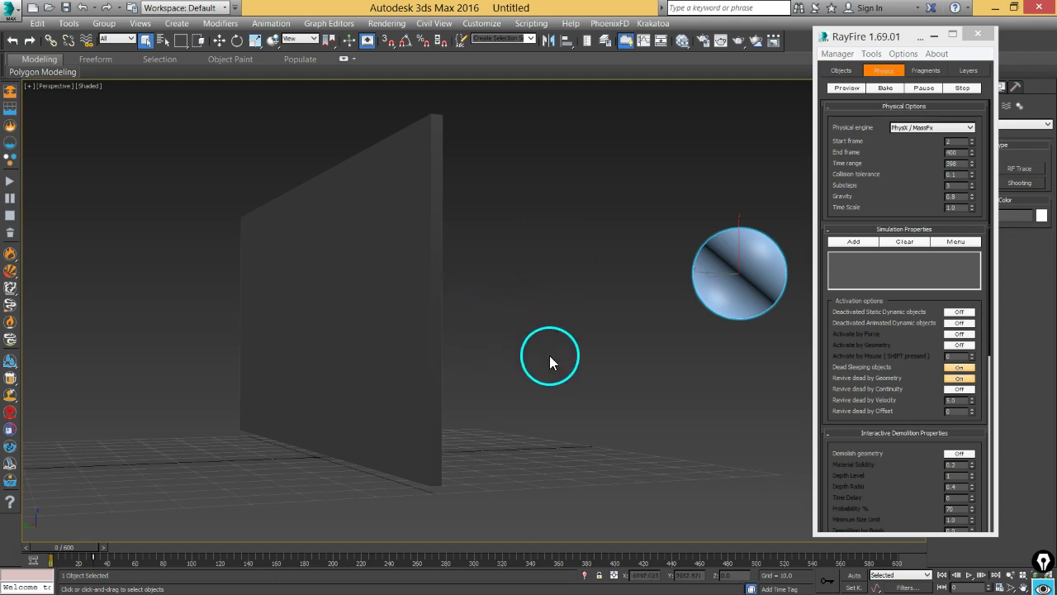
{"action": "left_click", "coordinate": [847, 88]}
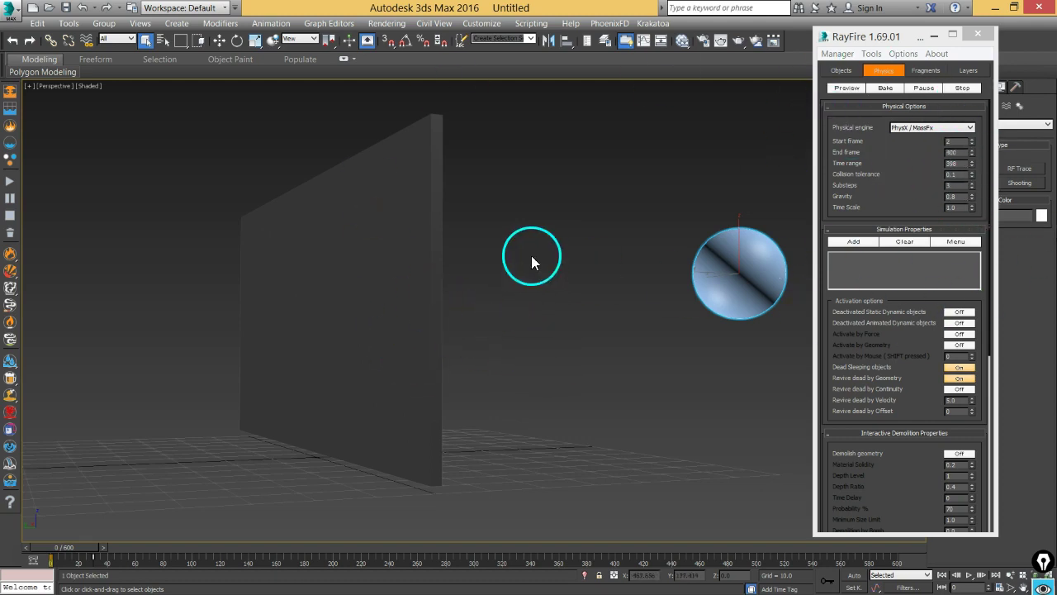
{"action": "middle_click_drag", "start_coordinate": [637, 274], "coordinate": [619, 286]}
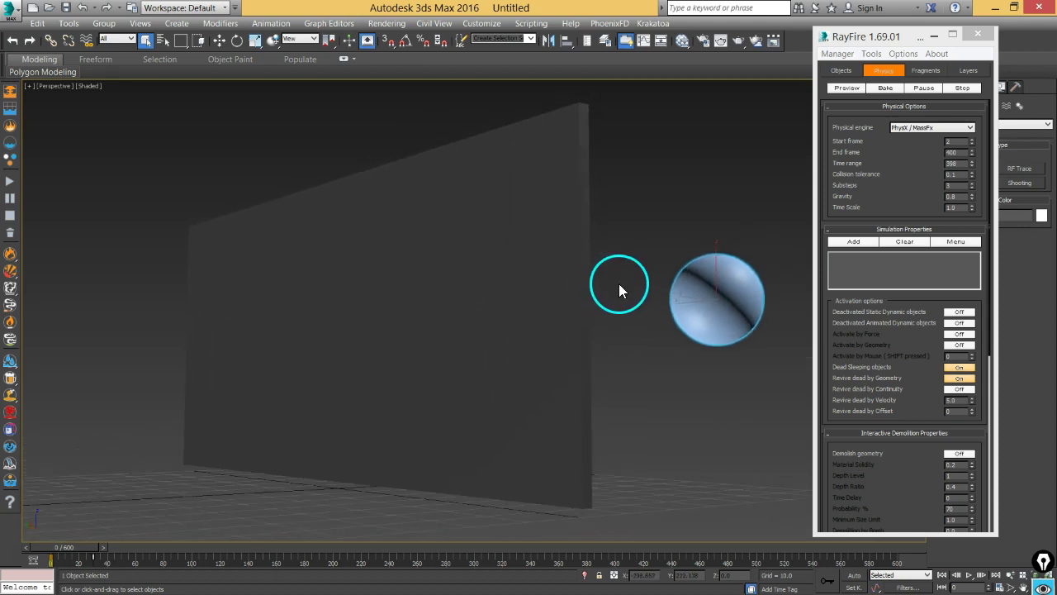